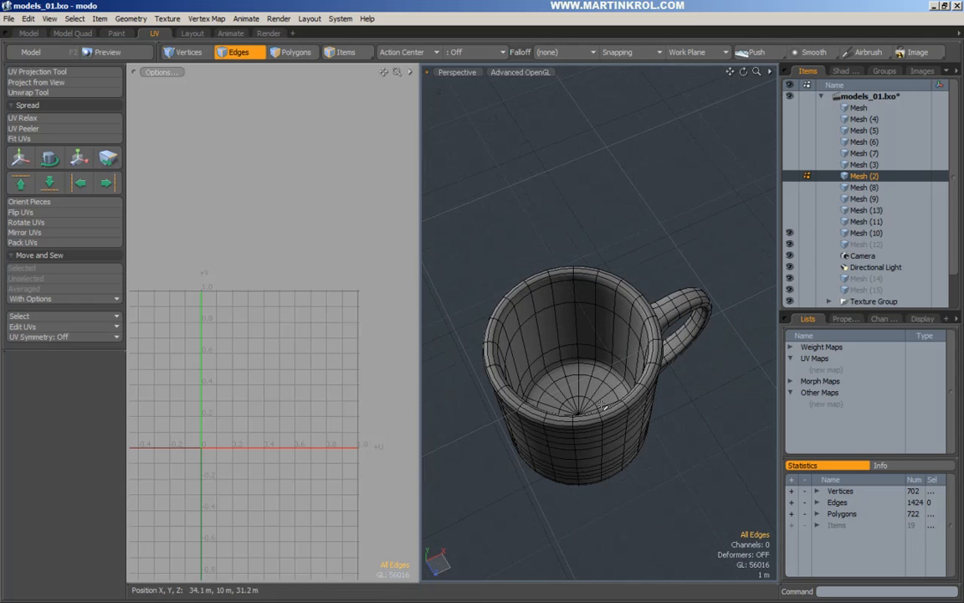
# Try to select the mug's body polygons by growing a selection outward from the centre of its inner bottom.
pyautogui.click(300, 53)
pyautogui.moveTo(548, 318)
pyautogui.keyDown('alt'); pyautogui.mouseDown()
pyautogui.moveTo(560, 398)
pyautogui.moveTo(582, 394)
pyautogui.mouseUp(); pyautogui.keyUp('alt')
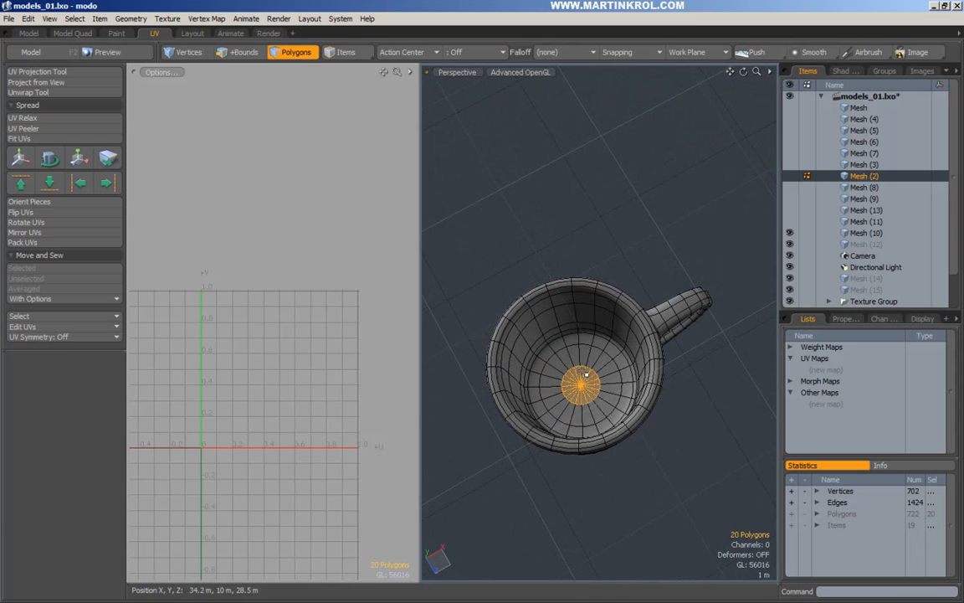
pyautogui.hotkey('shift', 'Up')
pyautogui.hotkey('shift', 'Up')
pyautogui.hotkey('shift', 'Up')
pyautogui.hotkey('shift', 'Up')
pyautogui.hotkey('shift', 'Up')
pyautogui.hotkey('shift', 'Up')
pyautogui.hotkey('shift', 'Up')
pyautogui.keyDown('alt'); pyautogui.moveTo(589, 365); pyautogui.dragTo(589, 156); pyautogui.keyUp('alt')
pyautogui.moveTo(589, 156); pyautogui.dragTo(638, 192)
pyautogui.moveTo(636, 362)
pyautogui.keyDown('alt'); pyautogui.mouseDown()
pyautogui.moveTo(649, 340)
pyautogui.moveTo(495, 366)
pyautogui.mouseUp(); pyautogui.keyUp('alt')
pyautogui.click(601, 249)
# Select all polygons of the mug's body without the handle from the front view.
pyautogui.keyDown('alt'); pyautogui.moveTo(603, 195); pyautogui.dragTo(611, 231); pyautogui.keyUp('alt')
pyautogui.keyDown('alt'); pyautogui.moveTo(611, 286); pyautogui.dragTo(481, 251); pyautogui.keyUp('alt')
pyautogui.keyDown('alt'); pyautogui.moveTo(554, 243); pyautogui.dragTo(475, 198); pyautogui.keyUp('alt')
pyautogui.press('KP_2')
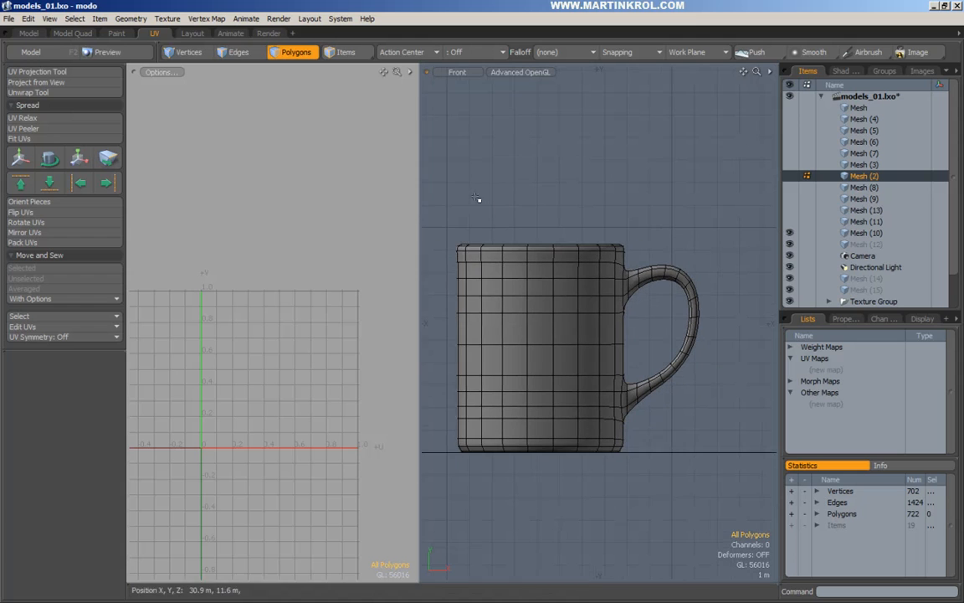
pyautogui.moveTo(393, 155); pyautogui.dragTo(632, 514)
pyautogui.press('KP_0')
pyautogui.moveTo(561, 259)
pyautogui.keyDown('alt'); pyautogui.mouseDown()
pyautogui.moveTo(620, 326)
pyautogui.moveTo(552, 256)
pyautogui.moveTo(563, 261)
pyautogui.mouseUp(); pyautogui.keyUp('alt')
# Project a cylindrical UV map along the Y axis onto the selected mug body and clear the selection.
pyautogui.click(34, 72)
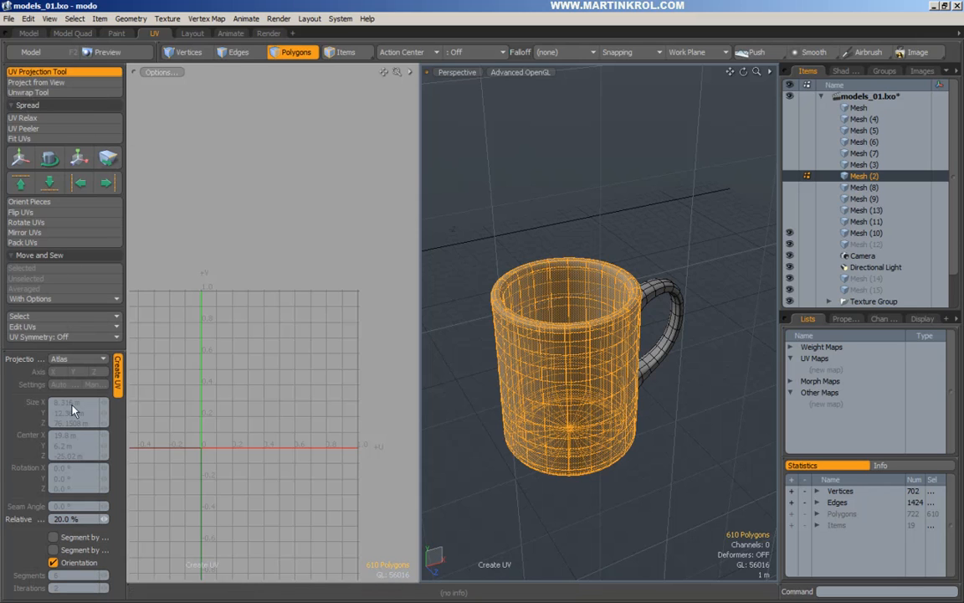
pyautogui.click(72, 359)
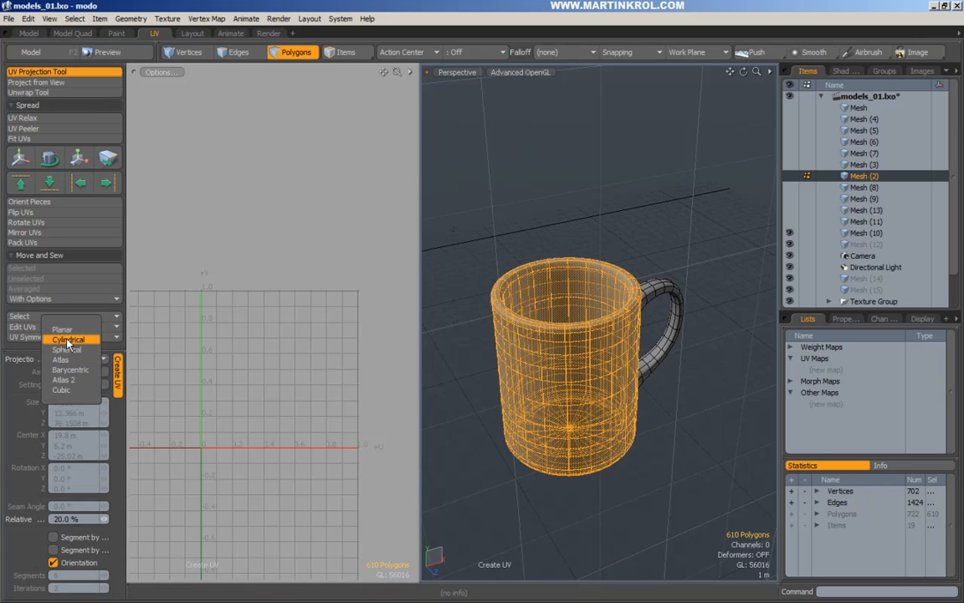
pyautogui.click(67, 341)
pyautogui.click(272, 363)
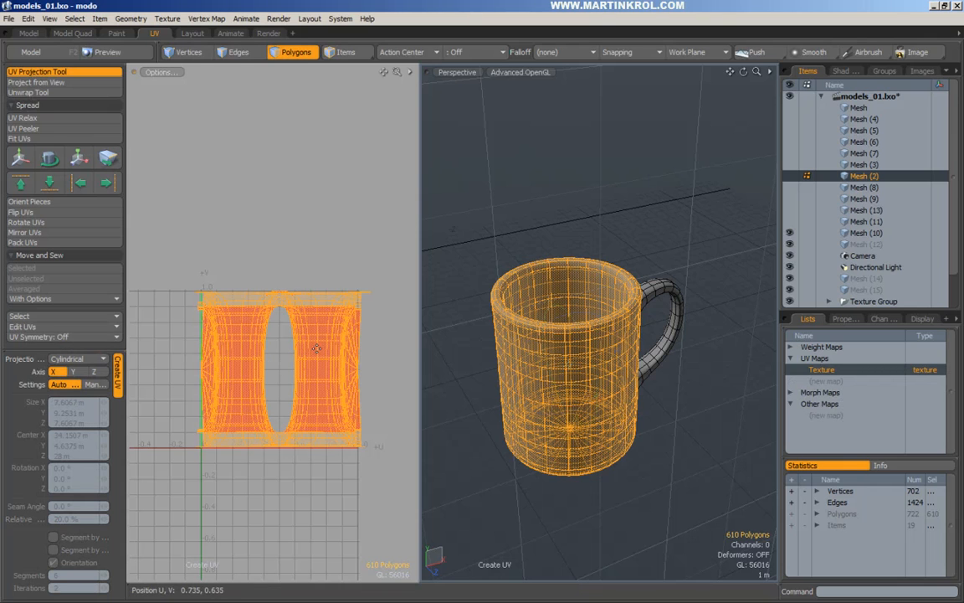
pyautogui.click(73, 371)
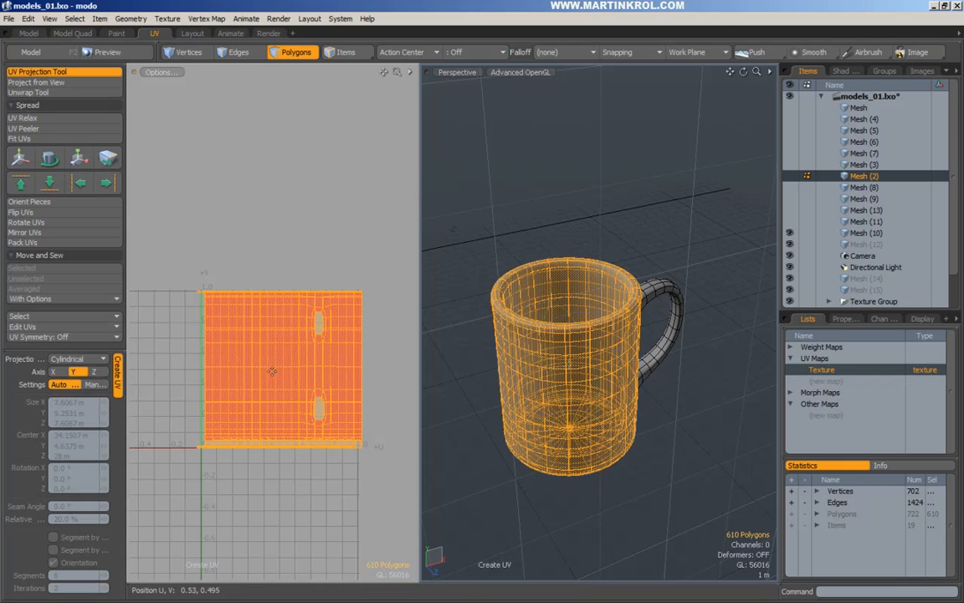
pyautogui.press('space')
pyautogui.click(497, 164)
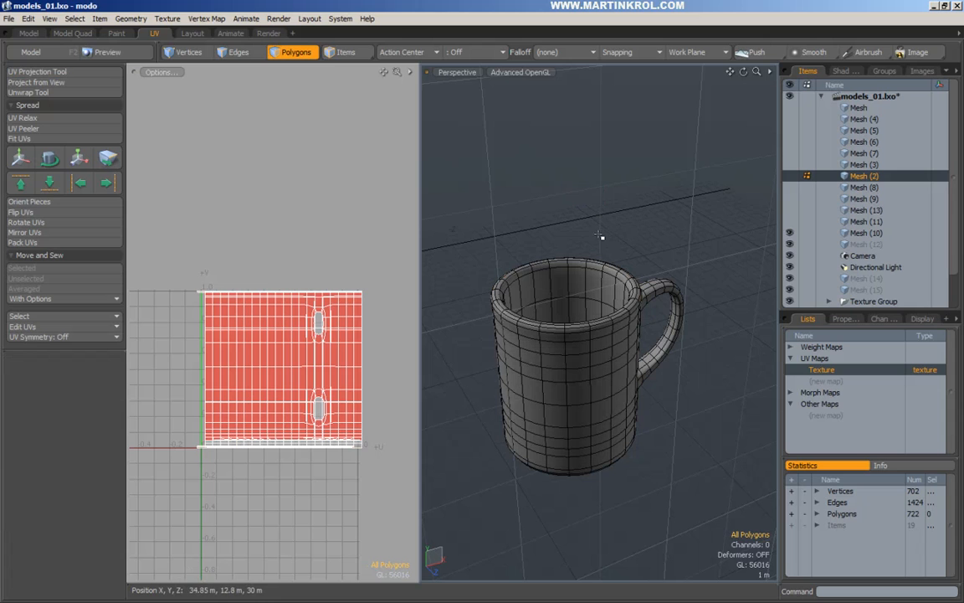
# Apply the coloured, numbered checker texture to the mug as a material.
pyautogui.press('m')
pyautogui.click(699, 326)
pyautogui.keyDown('alt'); pyautogui.moveTo(700, 326); pyautogui.dragTo(551, 310); pyautogui.keyUp('alt')
# Select the body's UV island and stretch it horizontally to about 185 % in U.
pyautogui.press('space')
pyautogui.press('space')
pyautogui.press('space')
pyautogui.doubleClick(348, 348)
pyautogui.press('r')
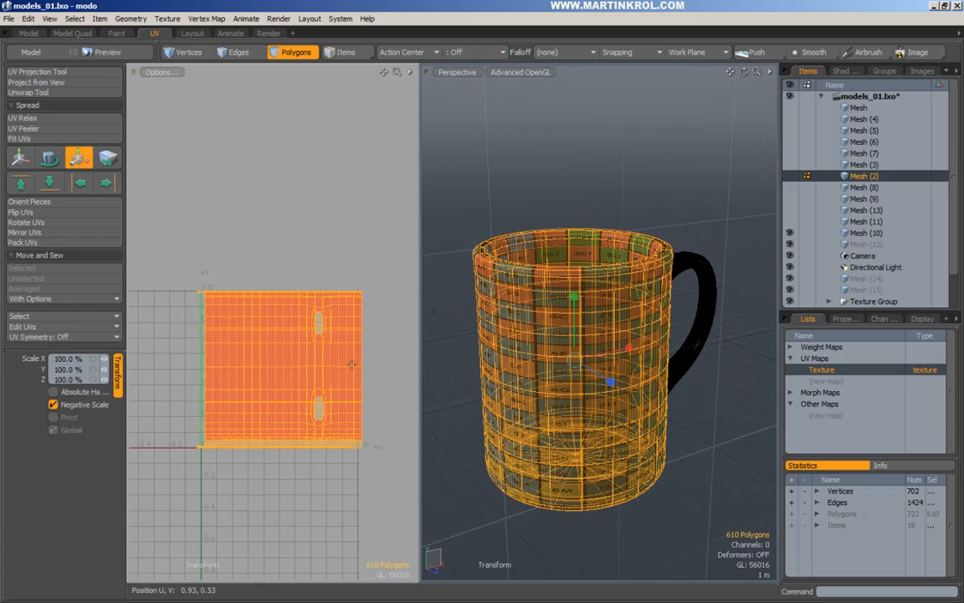
pyautogui.click(312, 367)
pyautogui.moveTo(387, 367); pyautogui.dragTo(448, 367)
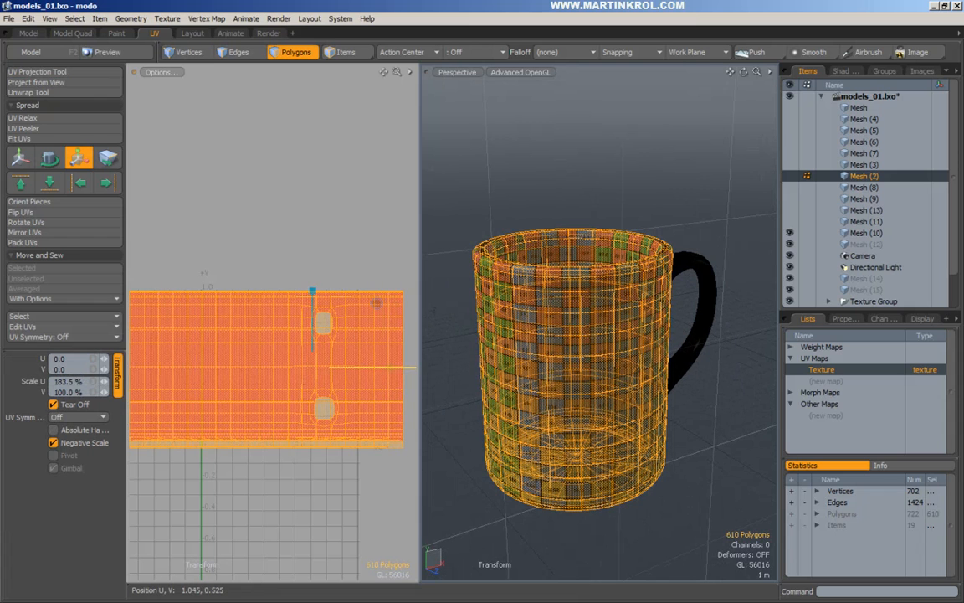
pyautogui.press('space')
pyautogui.click(569, 142)
# Examine the checker pattern on the mug's inner wall and rim, comparing selected polygons with their place in the UV map.
pyautogui.scroll(2, 577, 266)
pyautogui.keyDown('alt'); pyautogui.moveTo(571, 308); pyautogui.dragTo(596, 246, button='middle'); pyautogui.keyUp('alt')
pyautogui.moveTo(586, 211); pyautogui.dragTo(581, 432)
pyautogui.keyDown('alt'); pyautogui.moveTo(630, 159); pyautogui.dragTo(620, 224); pyautogui.keyUp('alt')
pyautogui.moveTo(584, 151); pyautogui.dragTo(585, 271)
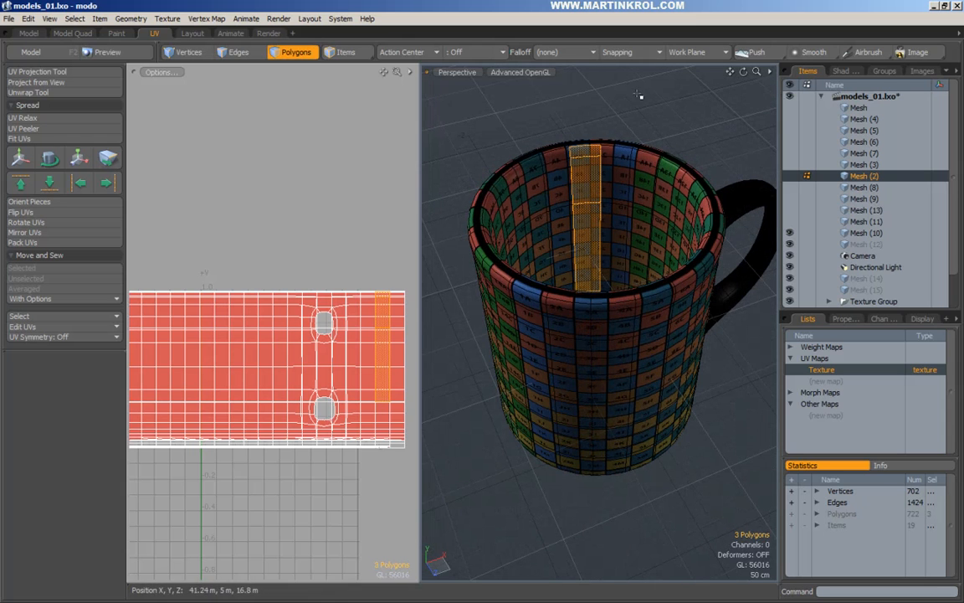
pyautogui.keyDown('alt'); pyautogui.scroll(2, 537, 160); pyautogui.keyUp('alt')
pyautogui.keyDown('alt'); pyautogui.keyDown('shift'); pyautogui.moveTo(523, 163); pyautogui.dragTo(552, 167); pyautogui.keyUp('shift'); pyautogui.keyUp('alt')
pyautogui.click(527, 159)
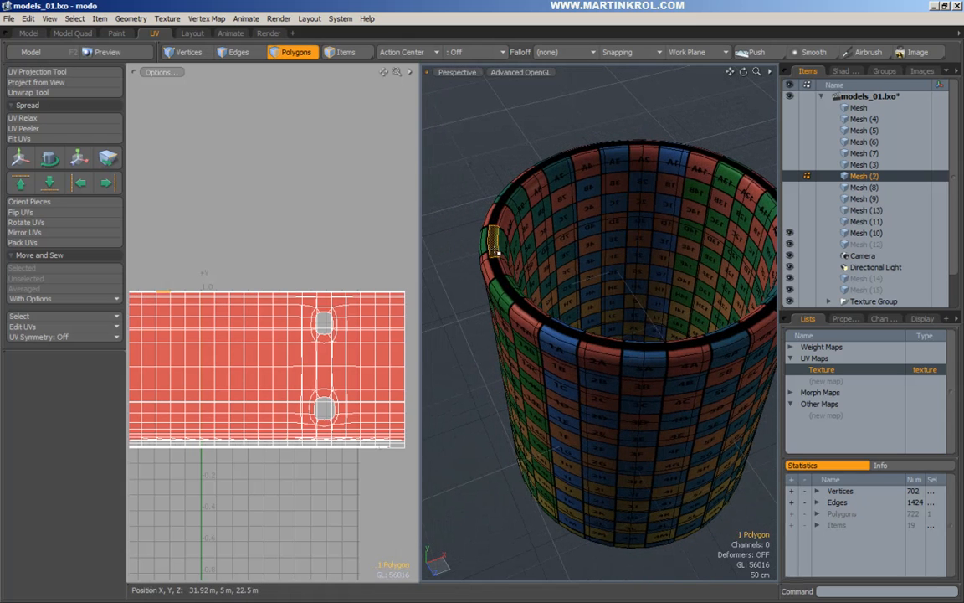
pyautogui.click(571, 335)
pyautogui.moveTo(570, 336); pyautogui.dragTo(610, 343)
# Inspect the checker squares on the mug's outer wall for stretching and orientation.
pyautogui.click(475, 144)
pyautogui.moveTo(476, 243)
pyautogui.keyDown('alt'); pyautogui.mouseDown()
pyautogui.moveTo(475, 189)
pyautogui.moveTo(456, 159)
pyautogui.mouseUp(); pyautogui.keyUp('alt')
pyautogui.moveTo(455, 164); pyautogui.dragTo(452, 193, button='right')
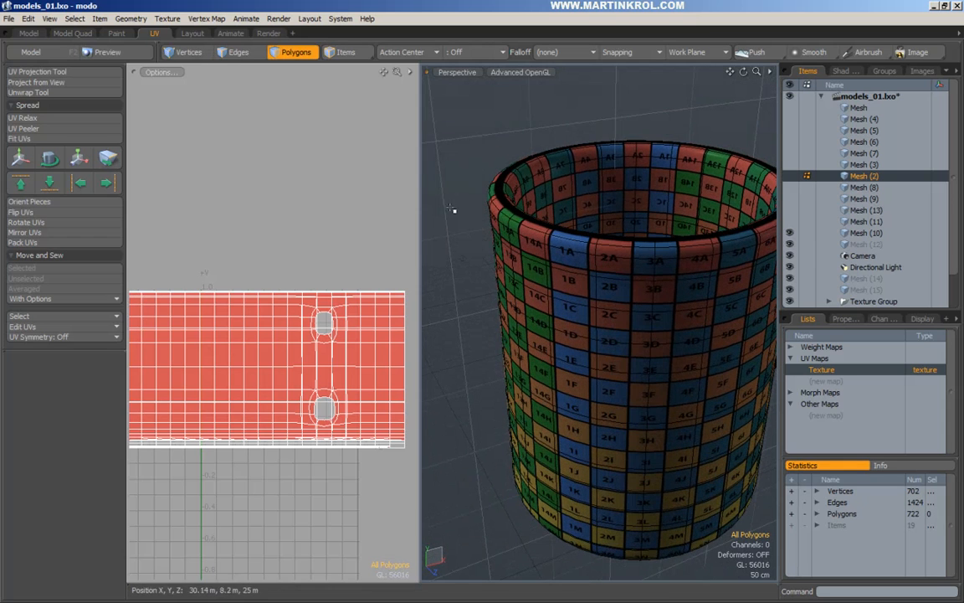
pyautogui.keyDown('alt'); pyautogui.moveTo(454, 194); pyautogui.dragTo(500, 208); pyautogui.keyUp('alt')
pyautogui.keyDown('alt'); pyautogui.moveTo(570, 261); pyautogui.dragTo(574, 276); pyautogui.keyUp('alt')
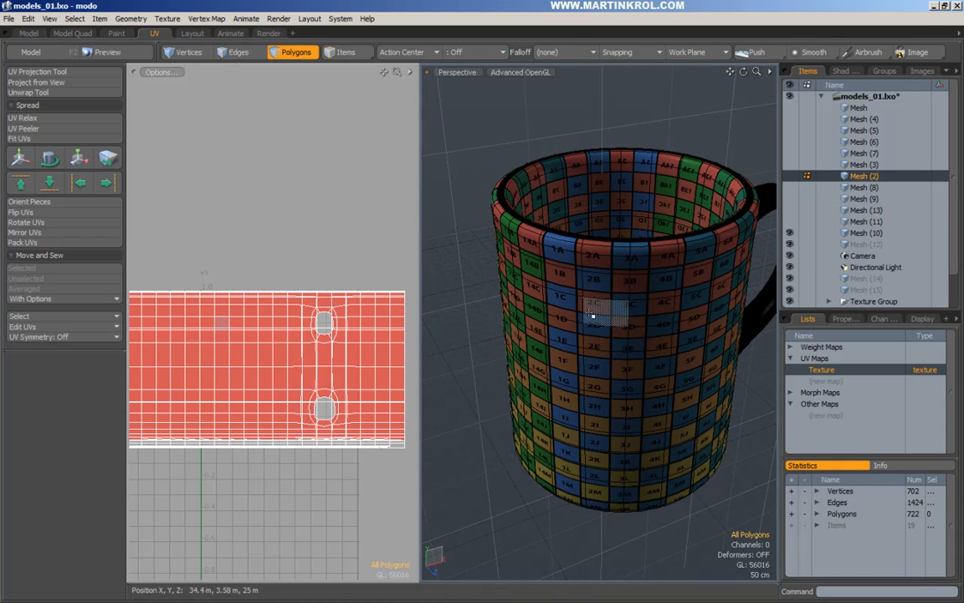
pyautogui.moveTo(596, 364)
pyautogui.mouseDown()
pyautogui.moveTo(456, 335)
pyautogui.moveTo(418, 402)
pyautogui.mouseUp()
pyautogui.keyDown('shift'); pyautogui.moveTo(559, 312); pyautogui.dragTo(555, 331); pyautogui.keyUp('shift')
pyautogui.click(334, 258)
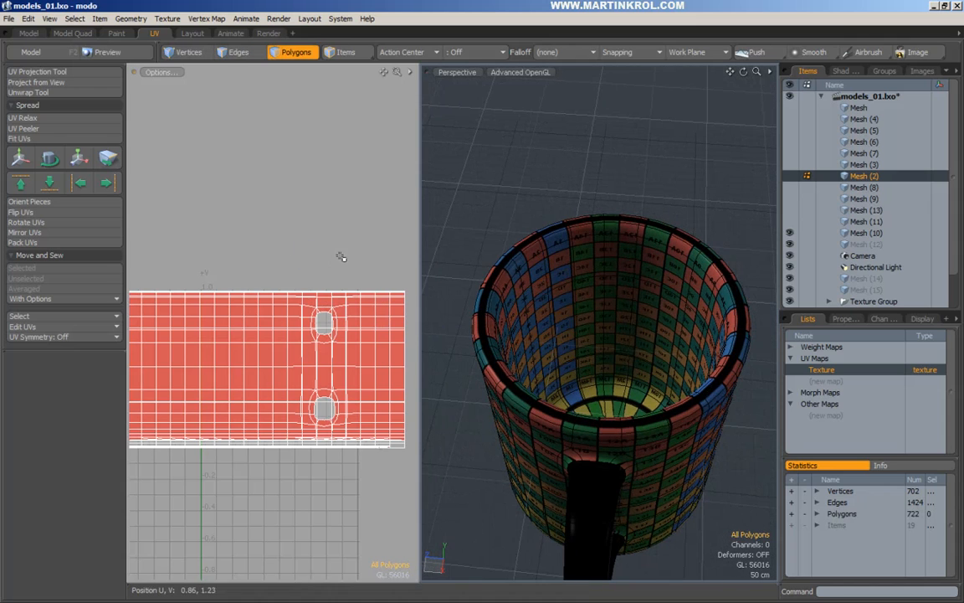
# Check the checker texture around the back, handle side and front of the mug.
pyautogui.moveTo(516, 301)
pyautogui.keyDown('alt'); pyautogui.mouseDown()
pyautogui.moveTo(604, 305)
pyautogui.moveTo(527, 184)
pyautogui.mouseUp(); pyautogui.keyUp('alt')
pyautogui.keyDown('alt'); pyautogui.moveTo(524, 243); pyautogui.dragTo(557, 255); pyautogui.keyUp('alt')
pyautogui.moveTo(590, 362)
pyautogui.mouseDown()
pyautogui.moveTo(583, 357)
pyautogui.moveTo(573, 446)
pyautogui.moveTo(618, 448)
pyautogui.moveTo(602, 413)
pyautogui.moveTo(561, 452)
pyautogui.mouseUp()
pyautogui.keyDown('alt'); pyautogui.moveTo(569, 328); pyautogui.dragTo(608, 345); pyautogui.keyUp('alt')
pyautogui.click(493, 317)
pyautogui.keyDown('alt'); pyautogui.moveTo(495, 318); pyautogui.dragTo(531, 322); pyautogui.keyUp('alt')
pyautogui.moveTo(708, 359)
pyautogui.mouseDown()
pyautogui.moveTo(713, 408)
pyautogui.moveTo(693, 365)
pyautogui.mouseUp()
pyautogui.moveTo(682, 376)
pyautogui.keyDown('alt'); pyautogui.mouseDown()
pyautogui.moveTo(654, 387)
pyautogui.moveTo(544, 308)
pyautogui.mouseUp(); pyautogui.keyUp('alt')
pyautogui.moveTo(579, 271)
pyautogui.keyDown('shift'); pyautogui.mouseDown()
pyautogui.moveTo(535, 288)
pyautogui.moveTo(671, 302)
pyautogui.moveTo(656, 282)
pyautogui.mouseUp(); pyautogui.keyUp('shift')
pyautogui.click(507, 238)
pyautogui.keyDown('alt'); pyautogui.moveTo(514, 244); pyautogui.dragTo(586, 293); pyautogui.keyUp('alt')
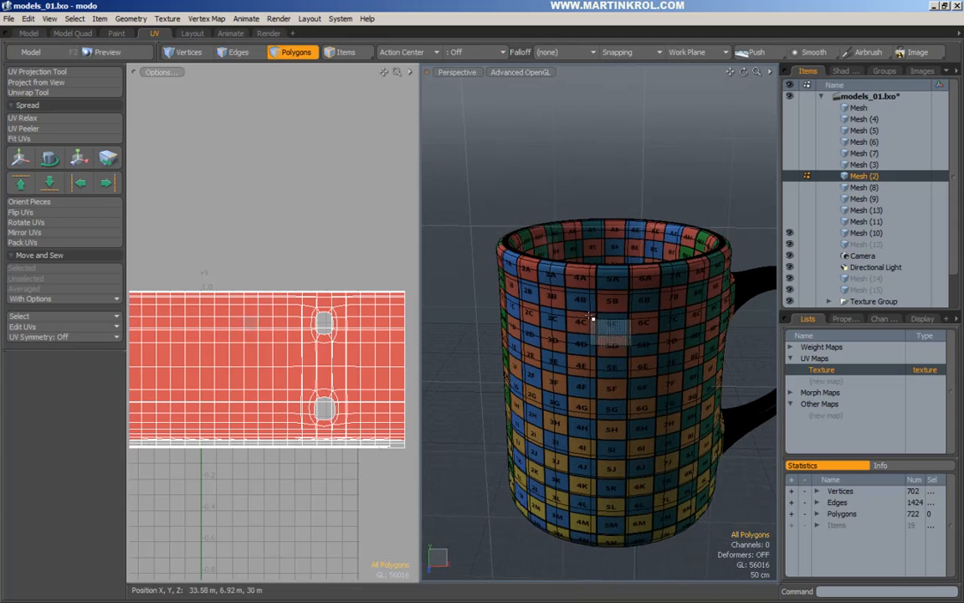
# Examine the texture distortion on the mug's inner bottom, selecting the centre polygons to locate them in the UV map.
pyautogui.keyDown('alt'); pyautogui.moveTo(287, 317); pyautogui.dragTo(253, 318, button='right'); pyautogui.keyUp('alt')
pyautogui.moveTo(332, 322); pyautogui.dragTo(148, 426, button='right')
pyautogui.click(602, 150)
pyautogui.keyDown('alt'); pyautogui.moveTo(602, 150); pyautogui.dragTo(606, 336); pyautogui.keyUp('alt')
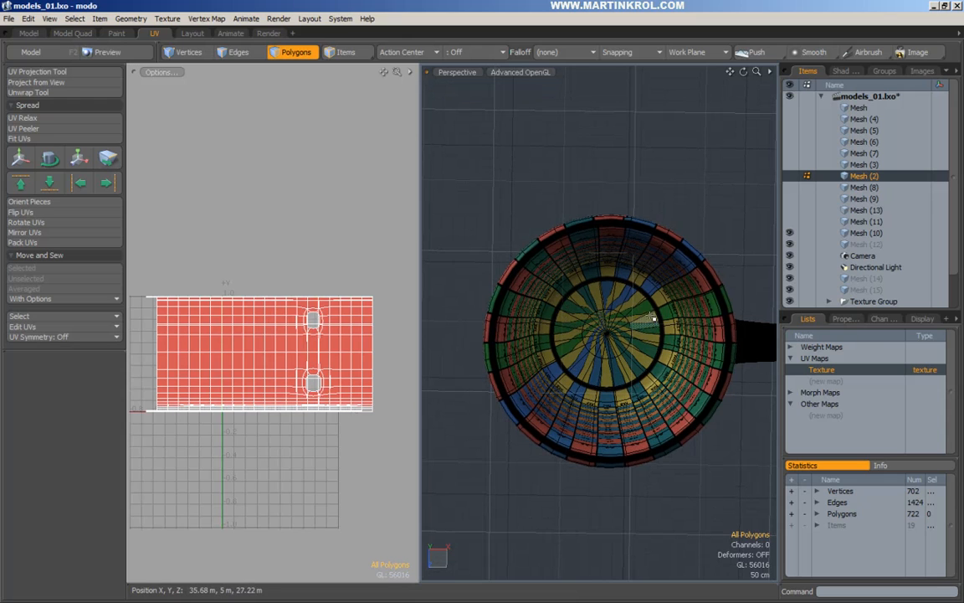
pyautogui.keyDown('alt'); pyautogui.moveTo(641, 184); pyautogui.dragTo(622, 281); pyautogui.keyUp('alt')
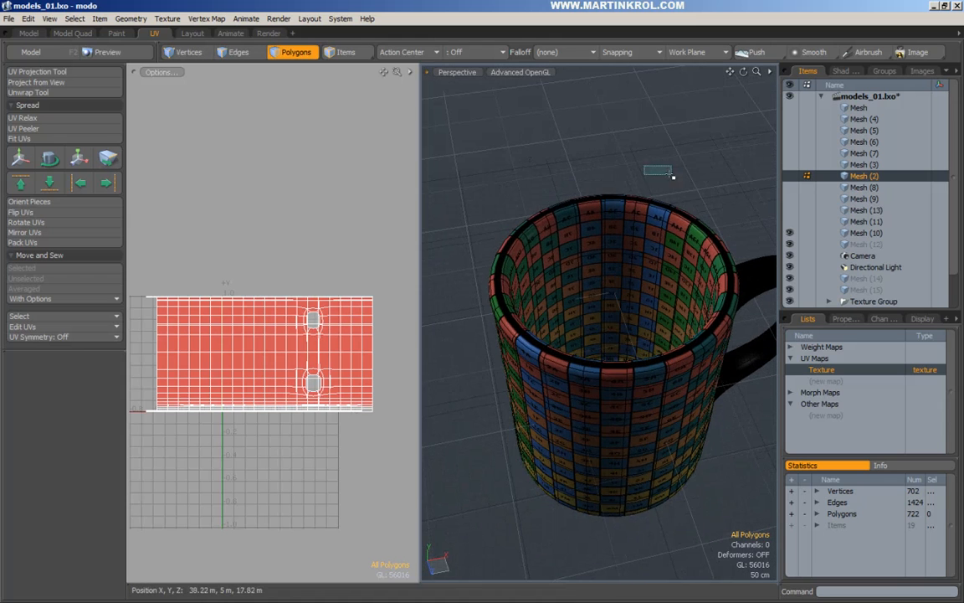
pyautogui.keyDown('alt'); pyautogui.moveTo(620, 223); pyautogui.dragTo(614, 371); pyautogui.keyUp('alt')
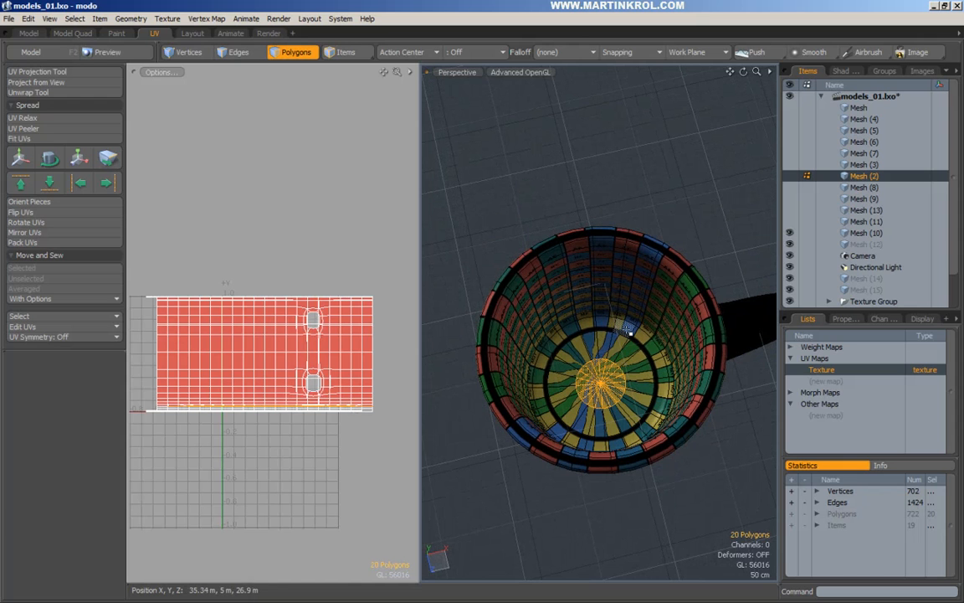
pyautogui.keyDown('alt'); pyautogui.moveTo(627, 328); pyautogui.dragTo(620, 163); pyautogui.keyUp('alt')
pyautogui.click(620, 163)
pyautogui.keyDown('alt'); pyautogui.moveTo(651, 293); pyautogui.dragTo(629, 335); pyautogui.keyUp('alt')
# Try to cut all of Mesh (2)'s geometry and paste it into a newly added mesh item, and undo the attempt.
pyautogui.scroll(-1, 836, 209)
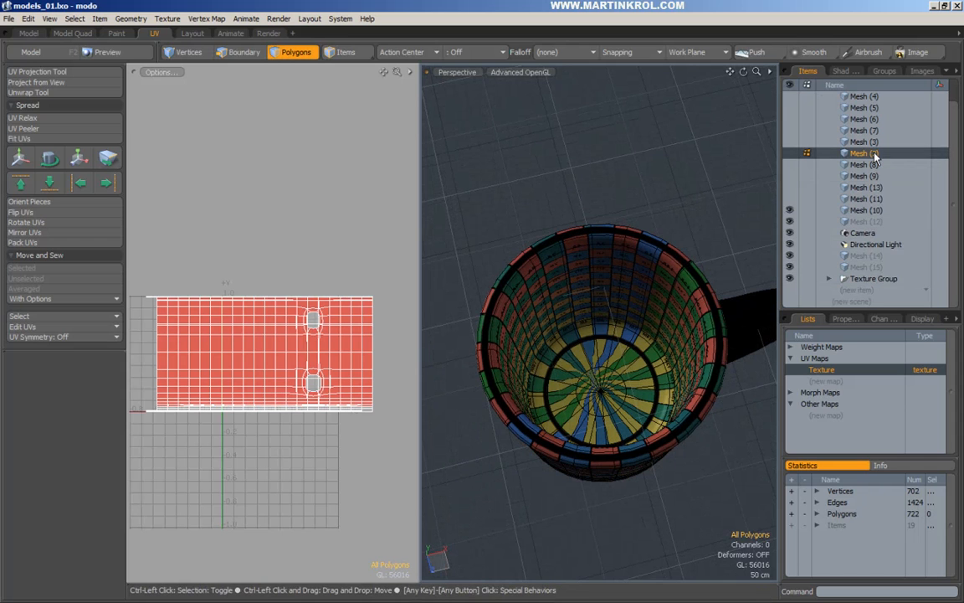
pyautogui.press('h')
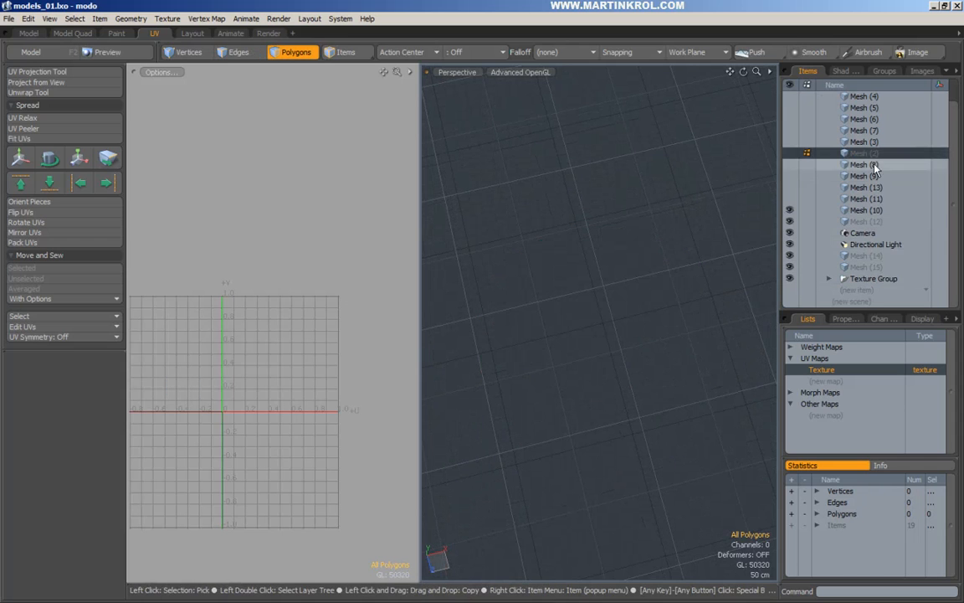
pyautogui.click(868, 291)
pyautogui.click(868, 302)
pyautogui.click(868, 300)
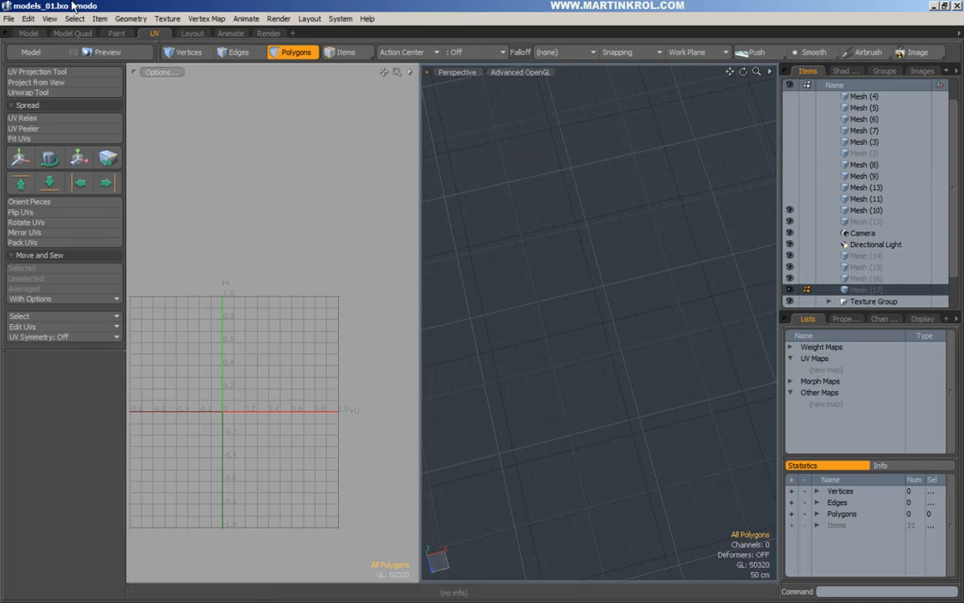
pyautogui.click(29, 19)
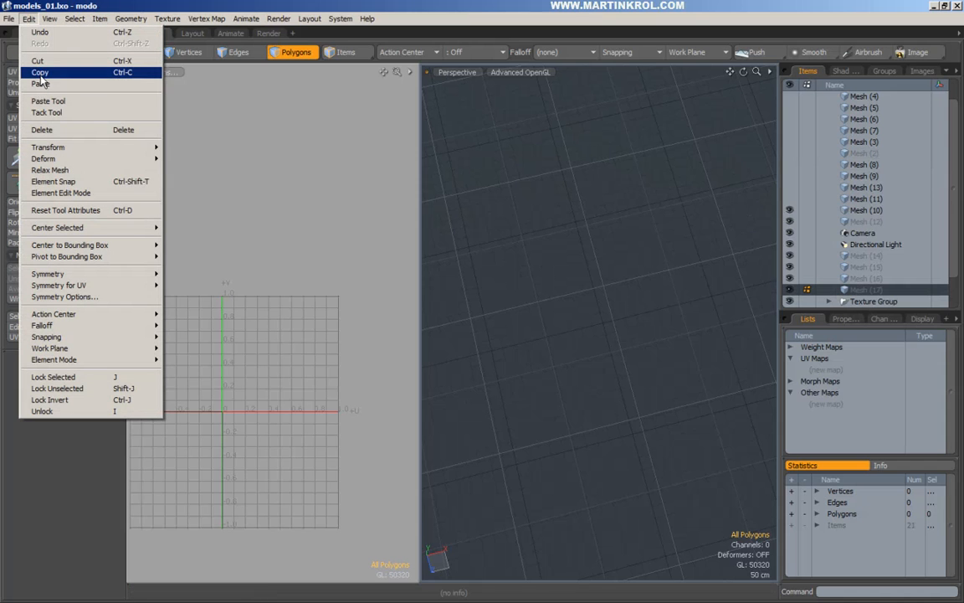
pyautogui.click(40, 84)
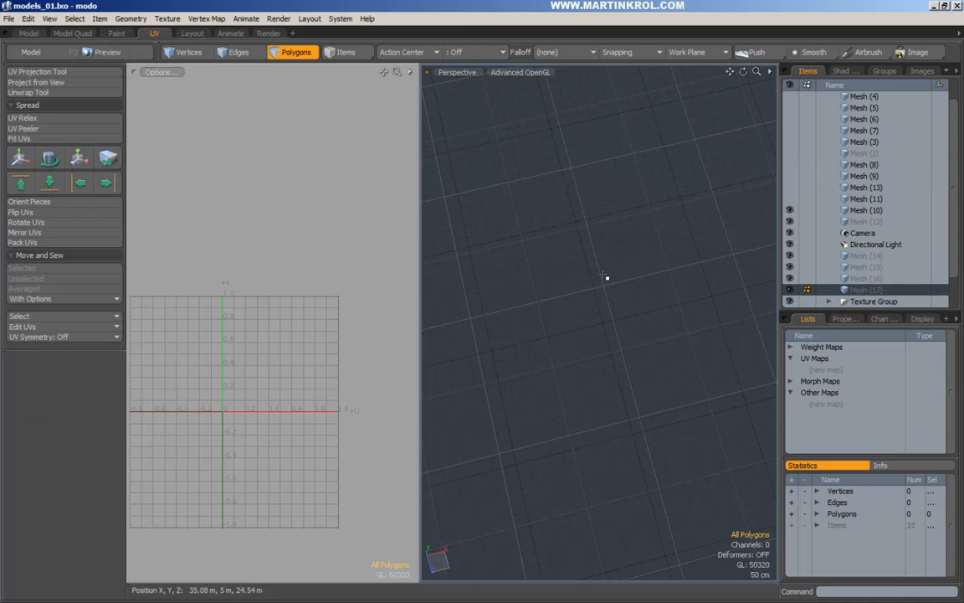
pyautogui.hotkey('ctrl', 'z')
pyautogui.hotkey('ctrl', 'z')
pyautogui.hotkey('ctrl', 'z')
pyautogui.hotkey('ctrl', 'z')
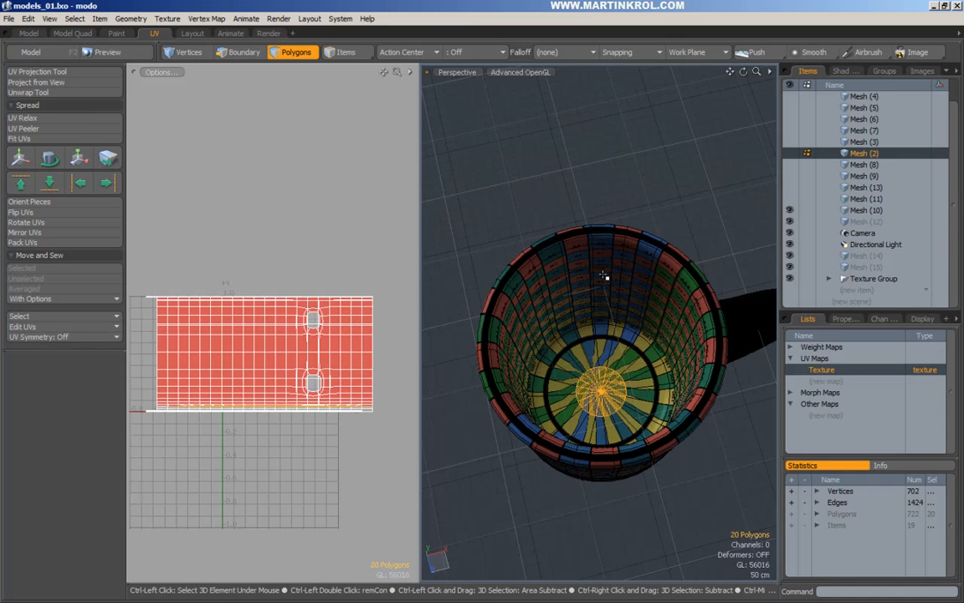
# Try to cut the mug body's UV island out of the UV map and undo the cut.
pyautogui.click(626, 201)
pyautogui.keyDown('alt'); pyautogui.moveTo(626, 202); pyautogui.dragTo(641, 202); pyautogui.keyUp('alt')
pyautogui.keyDown('alt'); pyautogui.moveTo(669, 163); pyautogui.dragTo(581, 226, button='right'); pyautogui.keyUp('alt')
pyautogui.moveTo(345, 261)
pyautogui.keyDown('alt'); pyautogui.mouseDown(button='right')
pyautogui.moveTo(317, 270)
pyautogui.moveTo(332, 271)
pyautogui.mouseUp(button='right'); pyautogui.keyUp('alt')
pyautogui.keyDown('alt'); pyautogui.moveTo(569, 271); pyautogui.dragTo(574, 176); pyautogui.keyUp('alt')
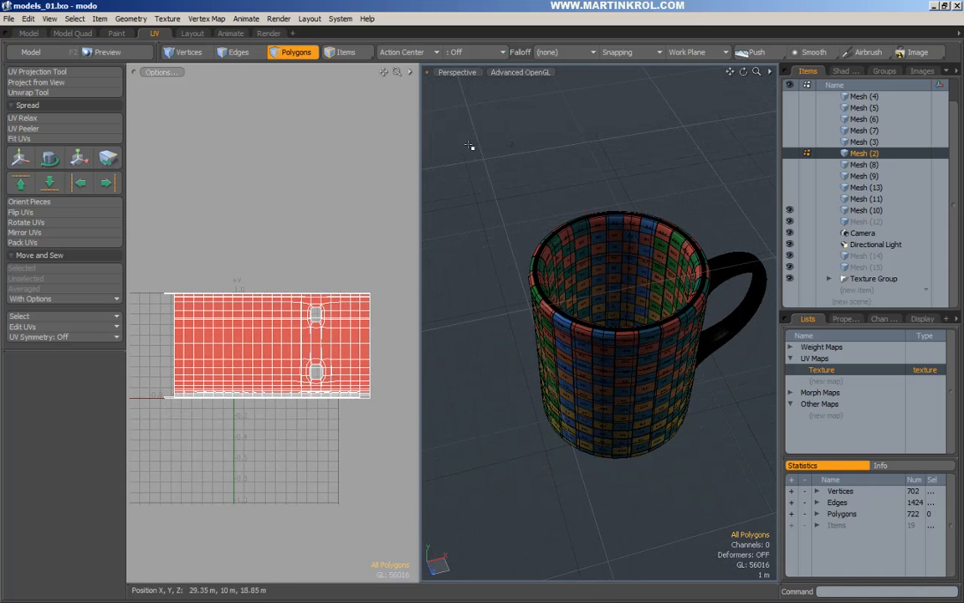
pyautogui.moveTo(484, 126); pyautogui.dragTo(787, 503, button='right')
pyautogui.keyDown('alt'); pyautogui.moveTo(678, 298); pyautogui.dragTo(596, 270, button='right'); pyautogui.keyUp('alt')
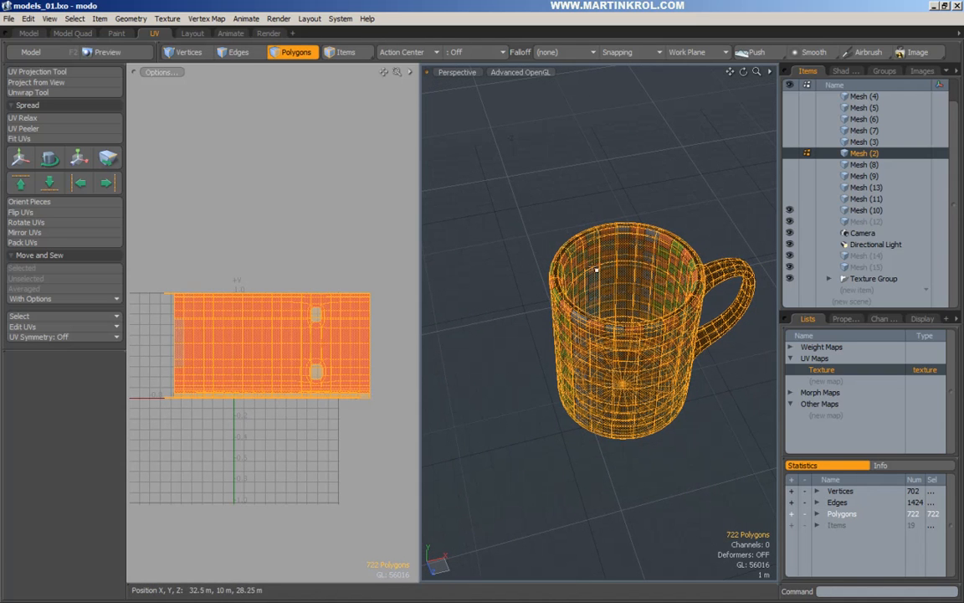
pyautogui.click(461, 278)
pyautogui.moveTo(396, 436); pyautogui.dragTo(396, 436, button='right')
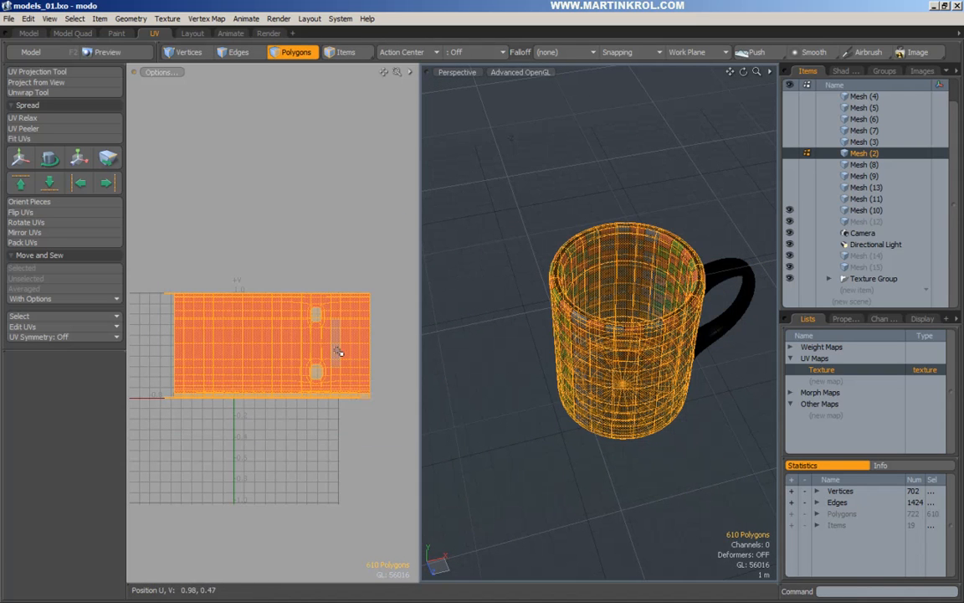
pyautogui.hotkey('ctrl', 'x')
pyautogui.keyDown('alt'); pyautogui.moveTo(586, 315); pyautogui.dragTo(513, 263); pyautogui.keyUp('alt')
pyautogui.click(513, 261)
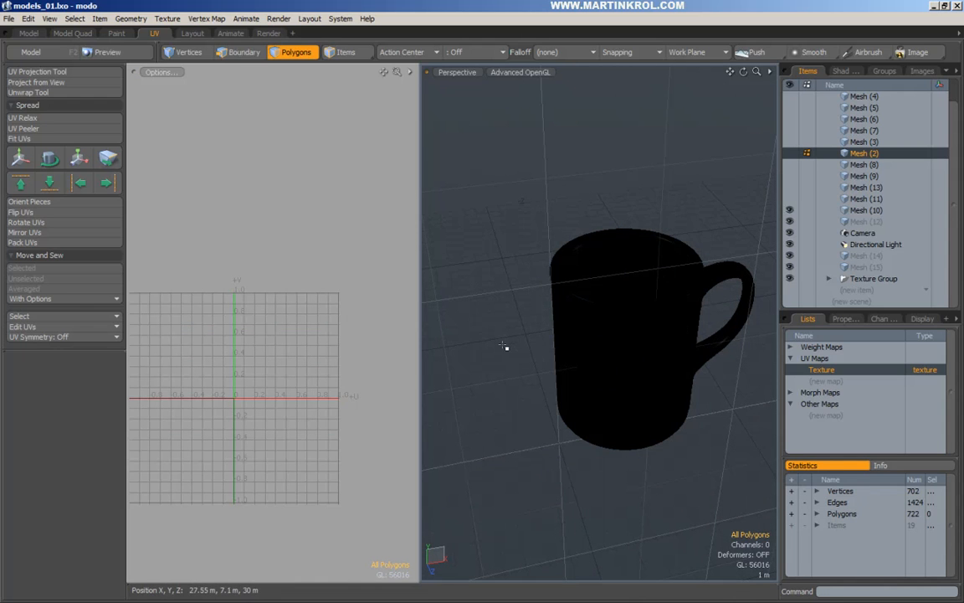
pyautogui.hotkey('ctrl', 'z')
pyautogui.click(507, 289)
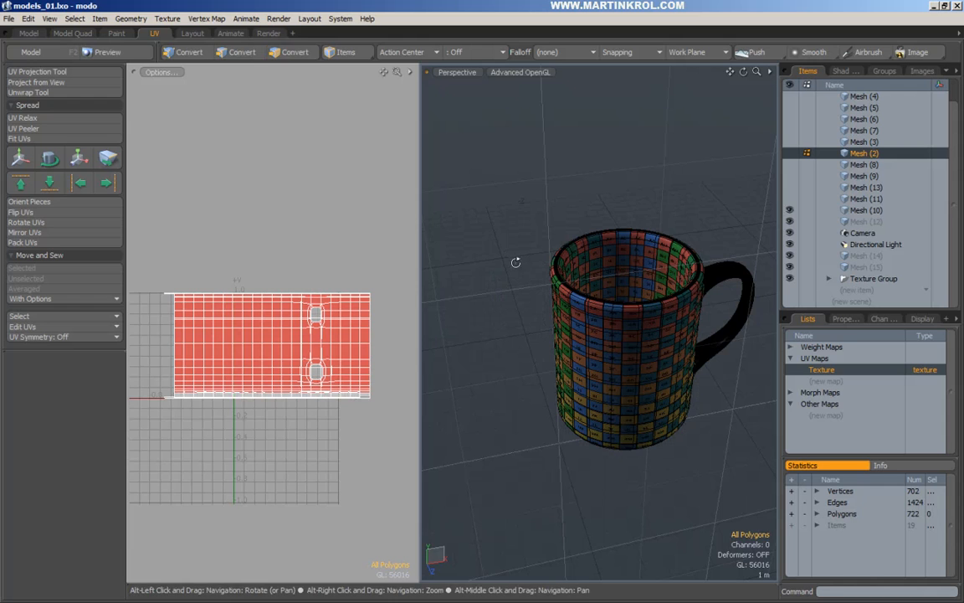
# Cut the curved handle polygons between the two attachment stubs out of Mesh (2).
pyautogui.keyDown('alt'); pyautogui.keyDown('shift'); pyautogui.moveTo(517, 263); pyautogui.dragTo(497, 279); pyautogui.keyUp('shift'); pyautogui.keyUp('alt')
pyautogui.moveTo(477, 178); pyautogui.dragTo(757, 524, button='right')
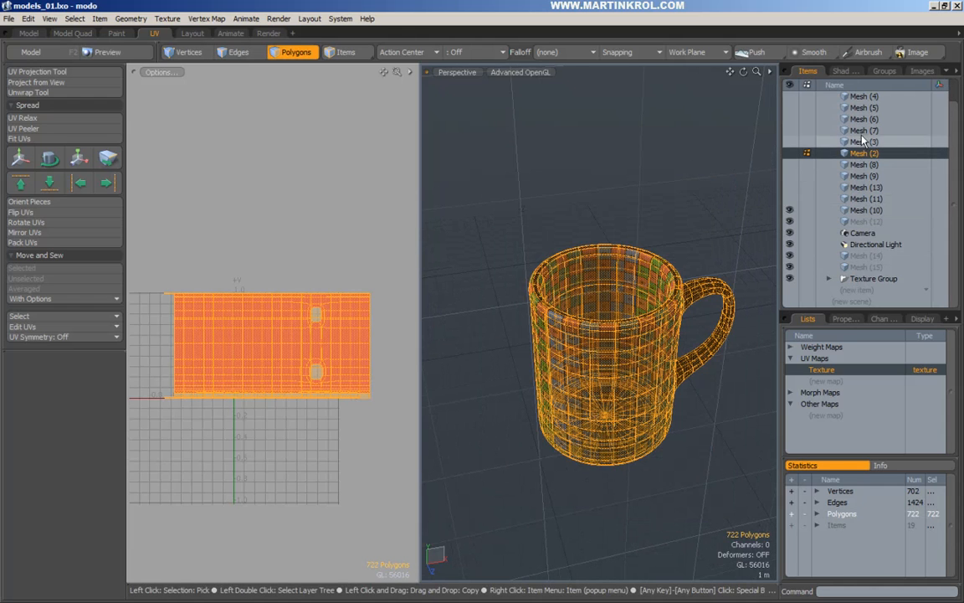
pyautogui.keyDown('alt'); pyautogui.moveTo(726, 269); pyautogui.dragTo(643, 268); pyautogui.keyUp('alt')
pyautogui.moveTo(716, 220); pyautogui.dragTo(643, 456, button='right')
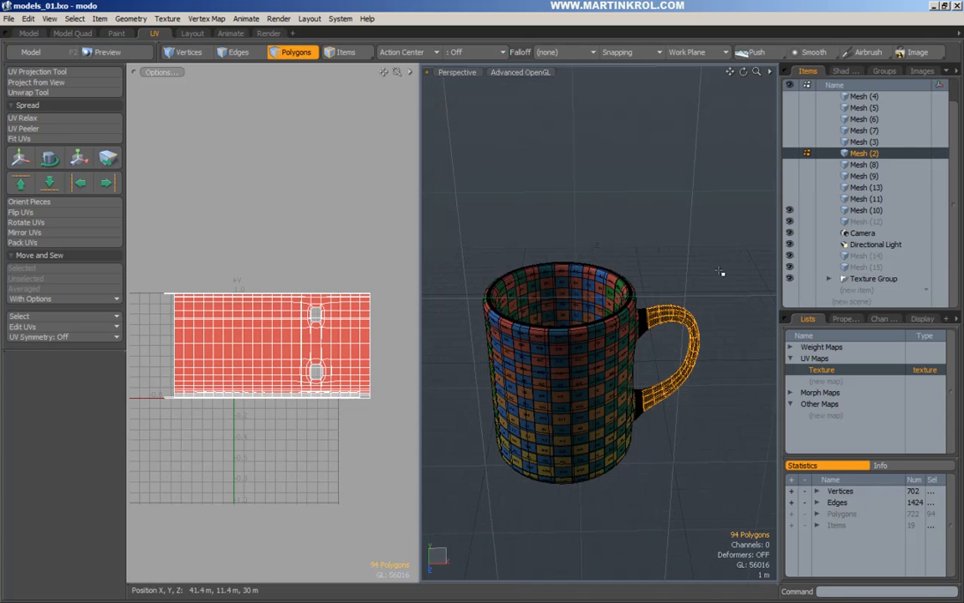
pyautogui.moveTo(734, 268); pyautogui.dragTo(647, 441, button='right')
pyautogui.press('Delete')
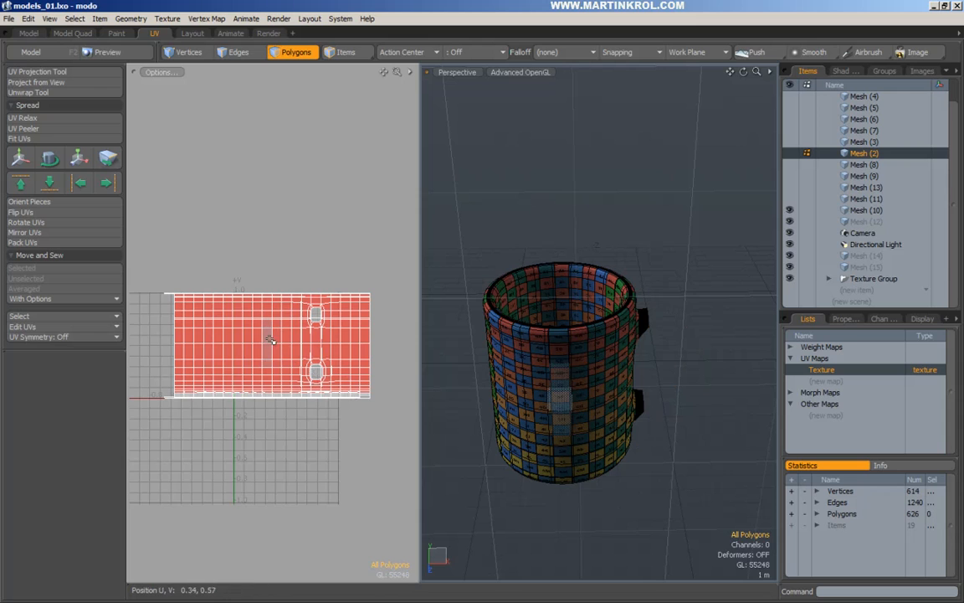
# Try pasting the cut handle polygons into the empty Mesh (15), and undo the paste.
pyautogui.click(878, 267)
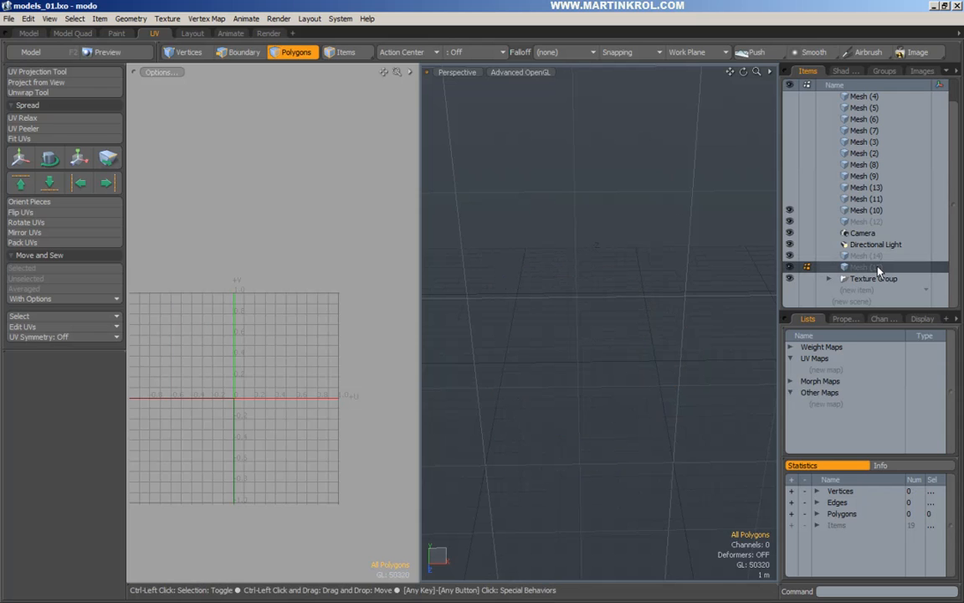
pyautogui.click(669, 297)
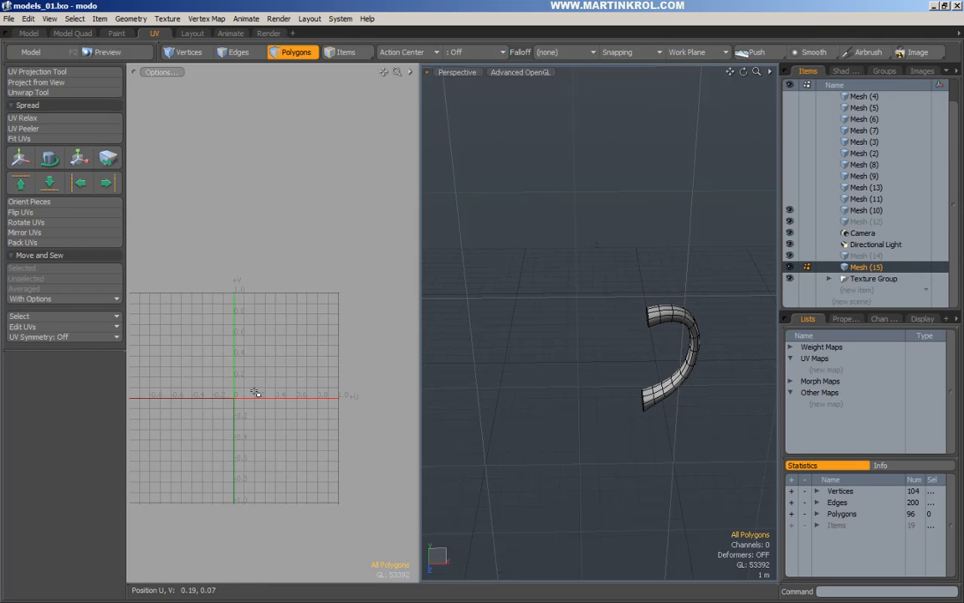
pyautogui.hotkey('ctrl', 'z')
pyautogui.hotkey('ctrl', 'z')
pyautogui.hotkey('ctrl', 'z')
pyautogui.hotkey('ctrl', 'z')
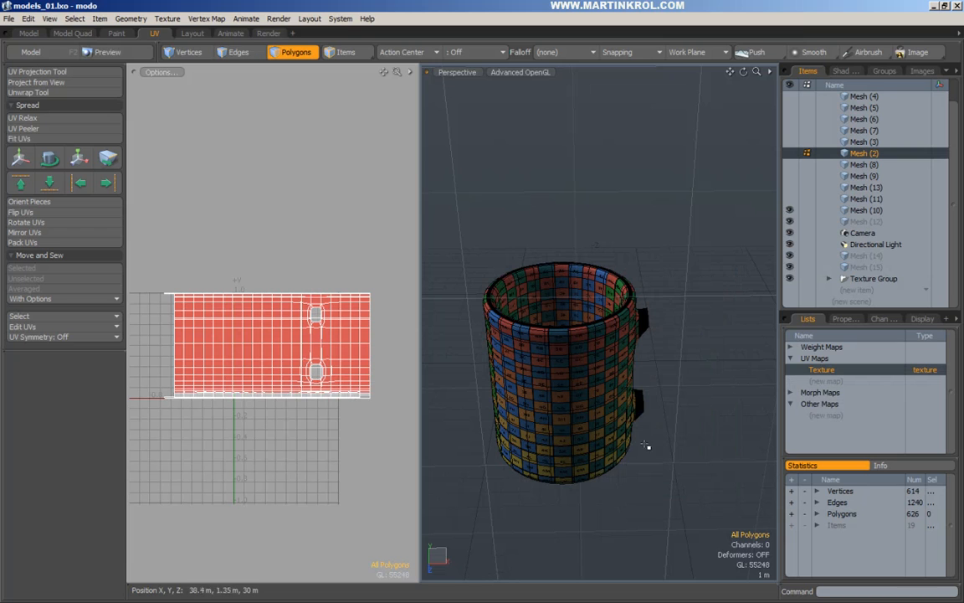
# Paste the cut handle polygons back into Mesh (2).
pyautogui.keyDown('alt'); pyautogui.moveTo(691, 439); pyautogui.dragTo(685, 399); pyautogui.keyUp('alt')
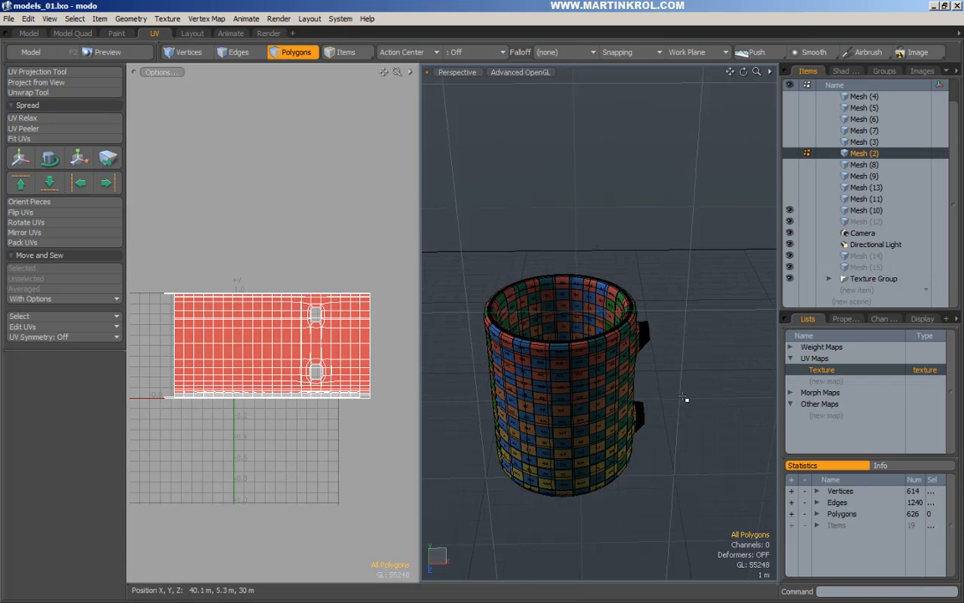
pyautogui.hotkey('ctrl', 'v')
pyautogui.moveTo(685, 266); pyautogui.dragTo(710, 315, button='right')
pyautogui.keyDown('alt'); pyautogui.moveTo(710, 341); pyautogui.dragTo(710, 323); pyautogui.keyUp('alt')
pyautogui.click(666, 329)
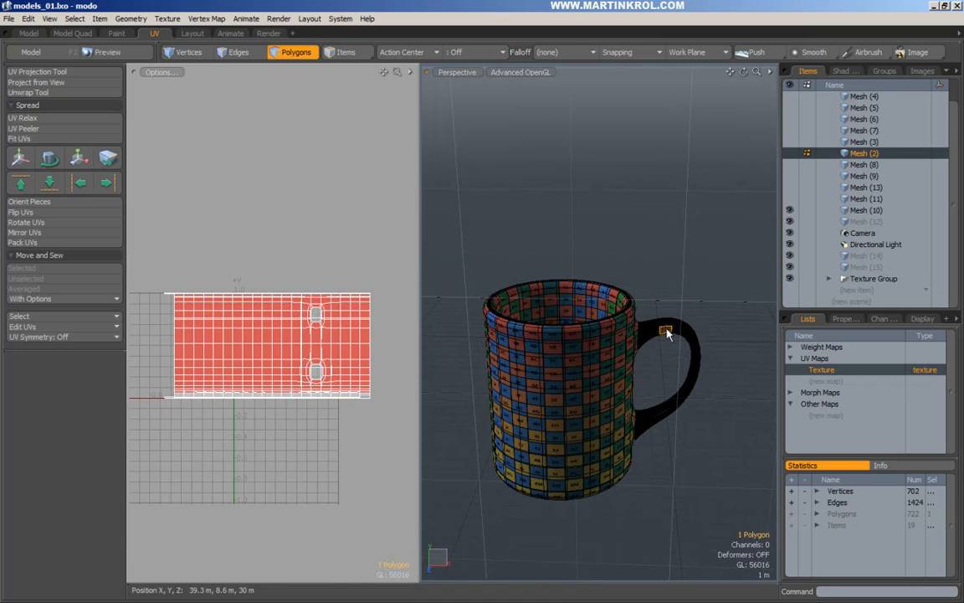
pyautogui.hotkey('ctrl', 'a')
pyautogui.moveTo(401, 192); pyautogui.dragTo(631, 521, button='right')
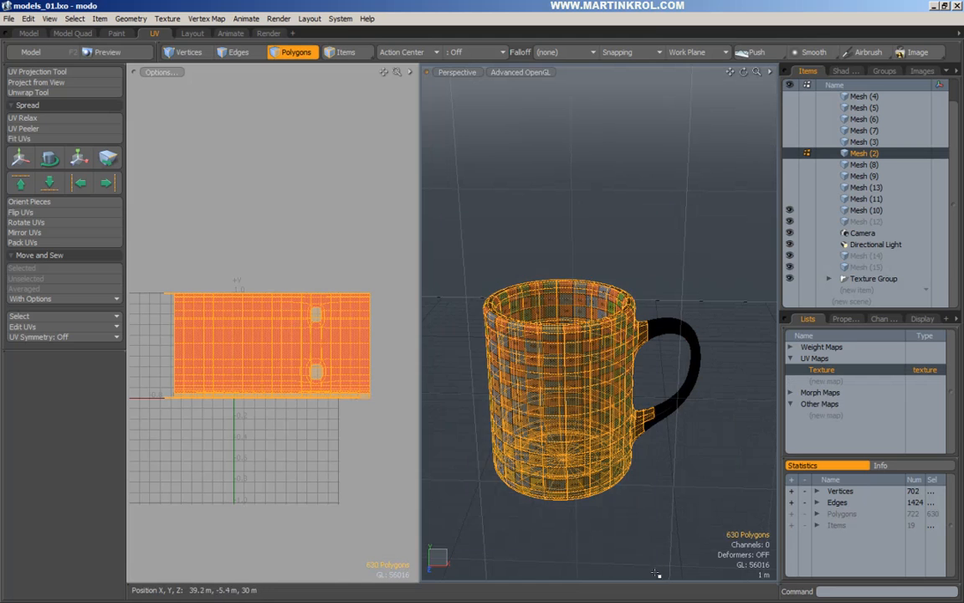
pyautogui.click(688, 256)
# Try moving the half of the mug body opposite the handle into Mesh (15), then undo it and clear the selection.
pyautogui.moveTo(437, 191); pyautogui.dragTo(581, 536, button='right')
pyautogui.moveTo(449, 166); pyautogui.dragTo(572, 549, button='right')
pyautogui.keyDown('alt'); pyautogui.moveTo(549, 506); pyautogui.dragTo(619, 503); pyautogui.keyUp('alt')
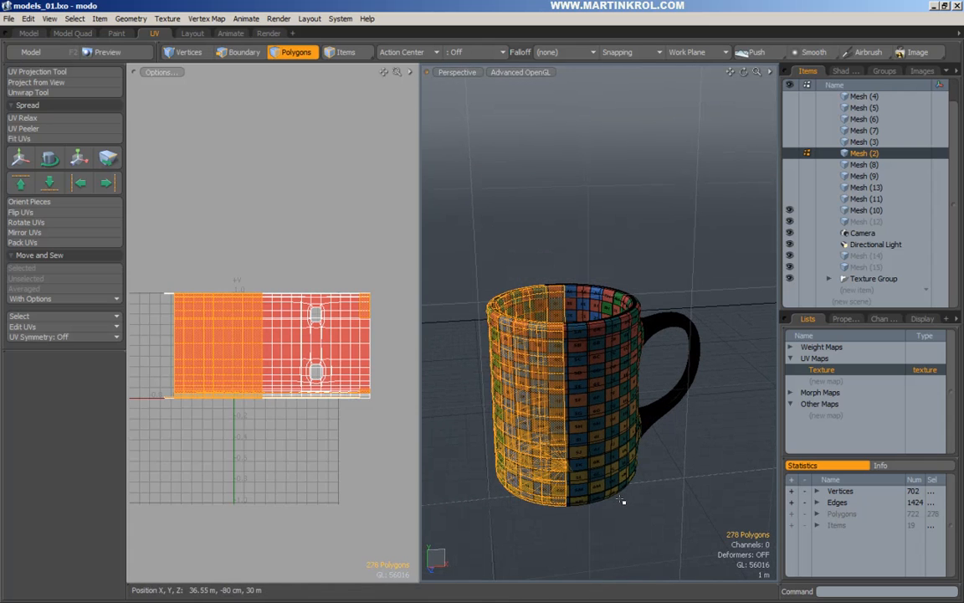
pyautogui.press('Delete')
pyautogui.click(870, 267)
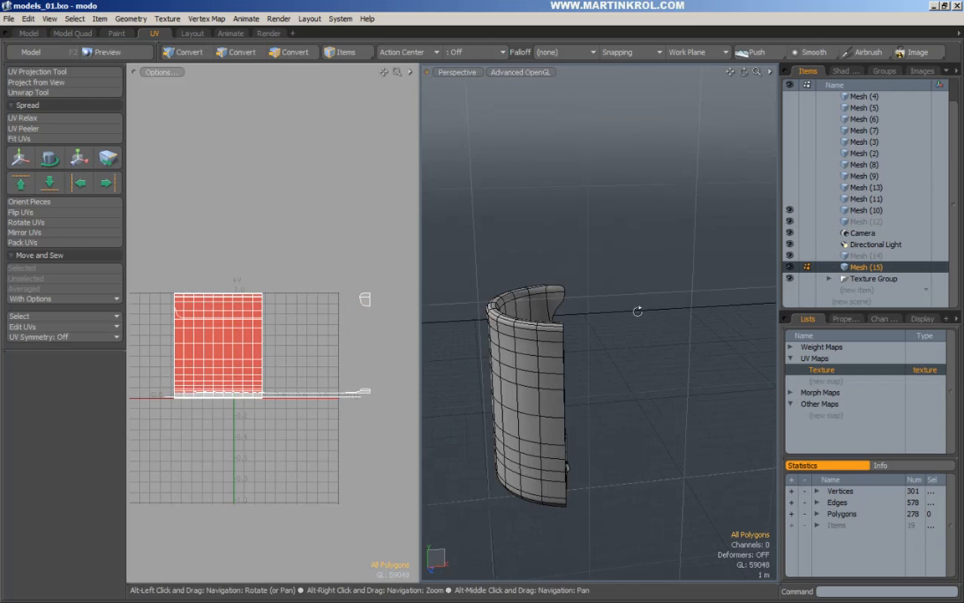
pyautogui.keyDown('alt'); pyautogui.moveTo(672, 304); pyautogui.dragTo(695, 305); pyautogui.keyUp('alt')
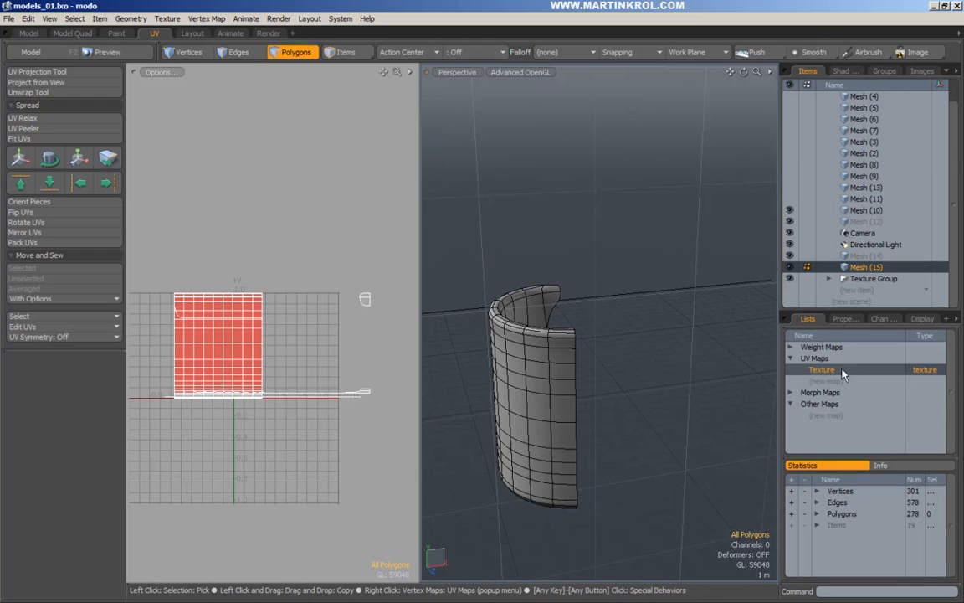
pyautogui.moveTo(632, 228); pyautogui.dragTo(484, 512, button='right')
pyautogui.moveTo(630, 268); pyautogui.dragTo(664, 340, button='right')
pyautogui.hotkey('ctrl', 'z')
pyautogui.hotkey('ctrl', 'z')
pyautogui.hotkey('ctrl', 'z')
pyautogui.hotkey('ctrl', 'z')
pyautogui.hotkey('ctrl', 'z')
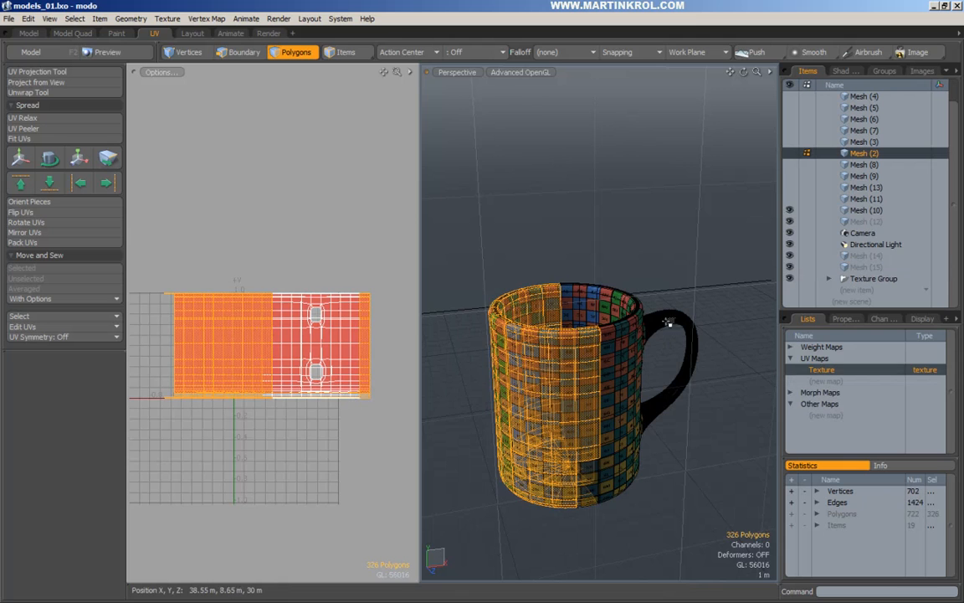
pyautogui.click(656, 207)
pyautogui.keyDown('alt'); pyautogui.moveTo(655, 208); pyautogui.dragTo(574, 301); pyautogui.keyUp('alt')
pyautogui.moveTo(738, 219); pyautogui.dragTo(646, 448, button='right')
pyautogui.keyDown('alt'); pyautogui.moveTo(647, 448); pyautogui.dragTo(662, 458); pyautogui.keyUp('alt')
pyautogui.moveTo(755, 256); pyautogui.dragTo(712, 456, button='right')
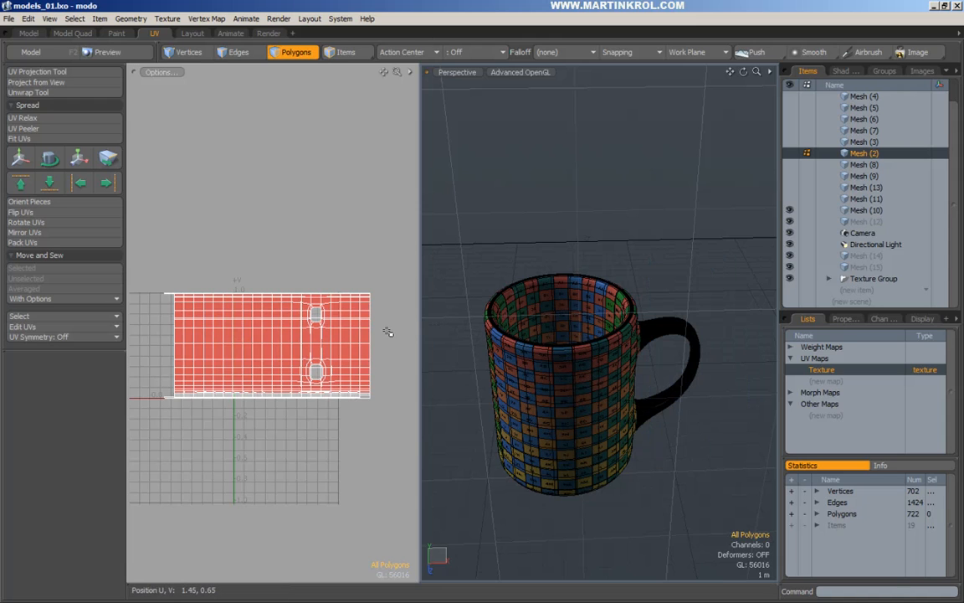
# Try to cut the right-end columns out of the mug body's UV island, and undo the cut.
pyautogui.moveTo(352, 239); pyautogui.dragTo(328, 427, button='right')
pyautogui.hotkey('ctrl', 'x')
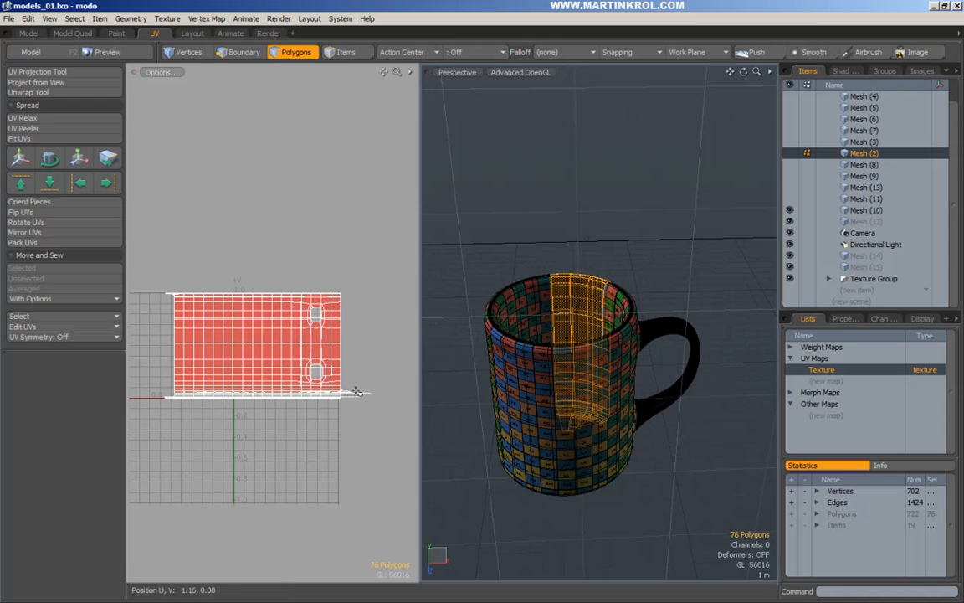
pyautogui.hotkey('ctrl', 'z')
pyautogui.click(482, 336)
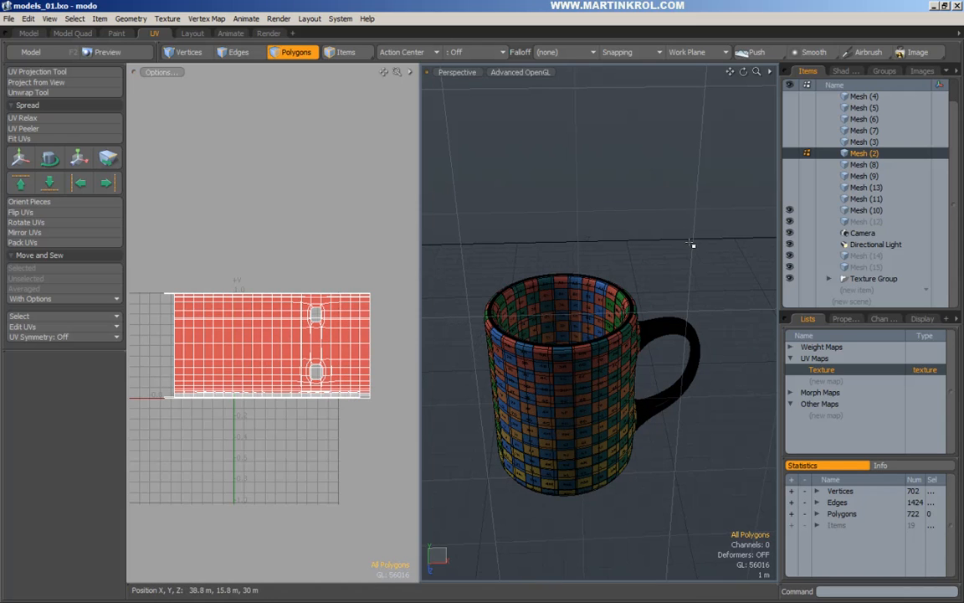
# Select all the floor polygons inside the mug by growing the selection outward from the centre.
pyautogui.keyDown('alt'); pyautogui.moveTo(611, 207); pyautogui.dragTo(615, 319); pyautogui.keyUp('alt')
pyautogui.keyDown('alt'); pyautogui.moveTo(616, 319); pyautogui.dragTo(594, 366, button='right'); pyautogui.keyUp('alt')
pyautogui.moveTo(594, 366)
pyautogui.keyDown('alt'); pyautogui.mouseDown()
pyautogui.moveTo(613, 207)
pyautogui.moveTo(632, 280)
pyautogui.moveTo(554, 265)
pyautogui.moveTo(697, 252)
pyautogui.moveTo(602, 232)
pyautogui.moveTo(626, 338)
pyautogui.moveTo(609, 417)
pyautogui.moveTo(591, 404)
pyautogui.moveTo(603, 407)
pyautogui.mouseUp(); pyautogui.keyUp('alt')
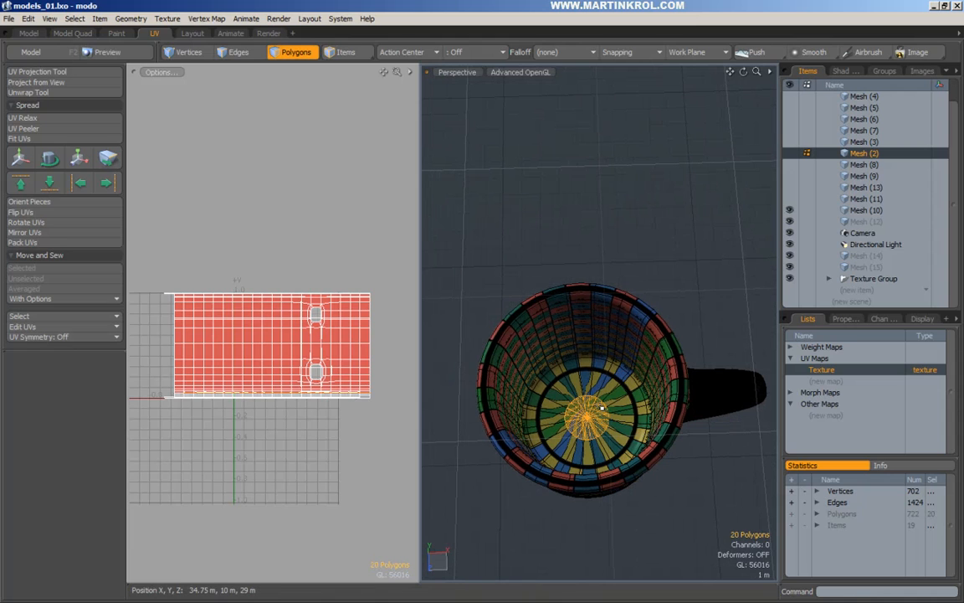
pyautogui.press('Up')
pyautogui.press('Up')
pyautogui.keyDown('alt'); pyautogui.moveTo(600, 407); pyautogui.dragTo(609, 340); pyautogui.keyUp('alt')
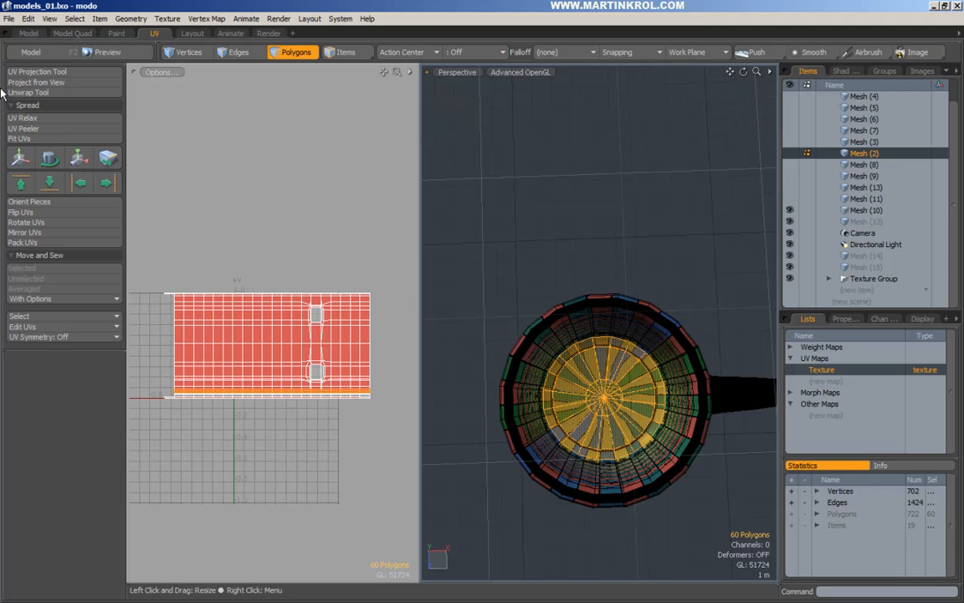
# Project the selected floor polygons' UVs with a planar projection along the Y axis.
pyautogui.click(26, 73)
pyautogui.click(76, 358)
pyautogui.click(74, 348)
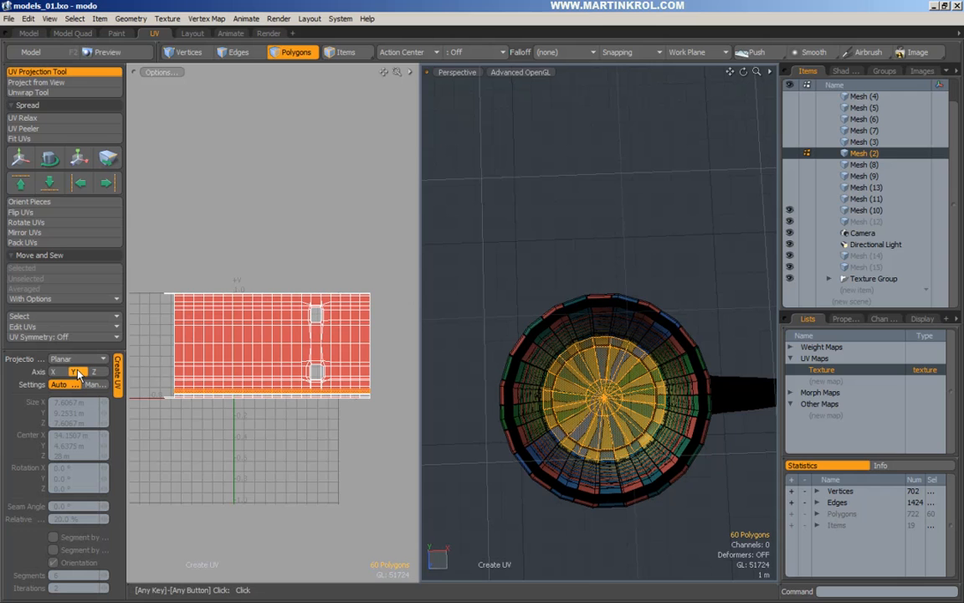
pyautogui.click(293, 339)
# Move the circular floor UV island above the body's UV island, clear of it, and deselect it.
pyautogui.keyDown('ctrl'); pyautogui.keyDown('alt'); pyautogui.moveTo(313, 339); pyautogui.dragTo(323, 362); pyautogui.keyUp('alt'); pyautogui.keyUp('ctrl')
pyautogui.press('w')
pyautogui.moveTo(331, 427); pyautogui.dragTo(290, 302)
pyautogui.press('q')
pyautogui.click(346, 278)
pyautogui.moveTo(611, 389)
pyautogui.keyDown('alt'); pyautogui.mouseDown(button='right')
pyautogui.moveTo(713, 394)
pyautogui.moveTo(594, 393)
pyautogui.mouseUp(button='right'); pyautogui.keyUp('alt')
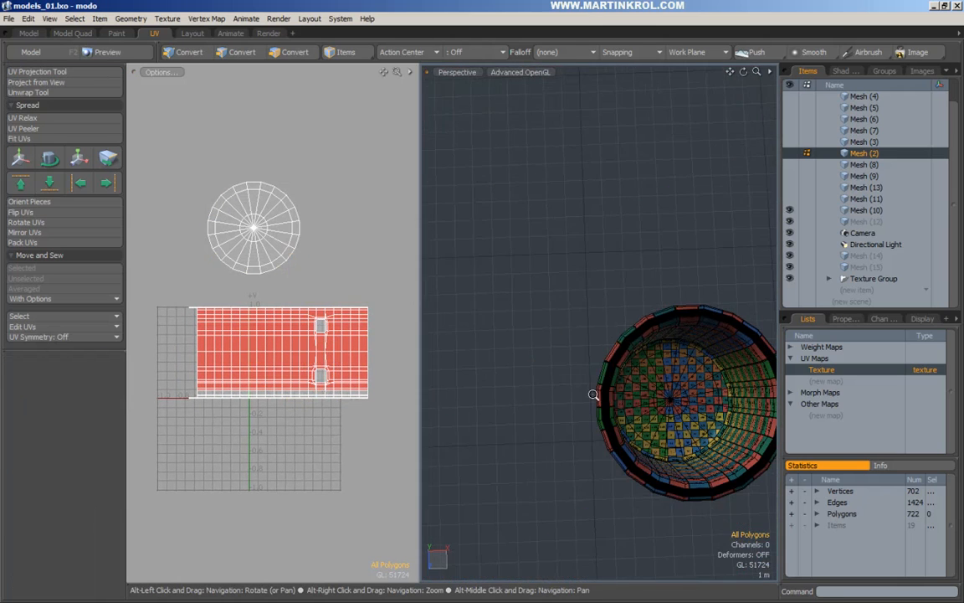
# Cut the inner floor polygons out of Mesh (2) and paste them into Mesh (15).
pyautogui.doubleClick(277, 238)
pyautogui.keyDown('alt'); pyautogui.keyDown('shift'); pyautogui.moveTo(748, 430); pyautogui.dragTo(698, 328); pyautogui.keyUp('shift'); pyautogui.keyUp('alt')
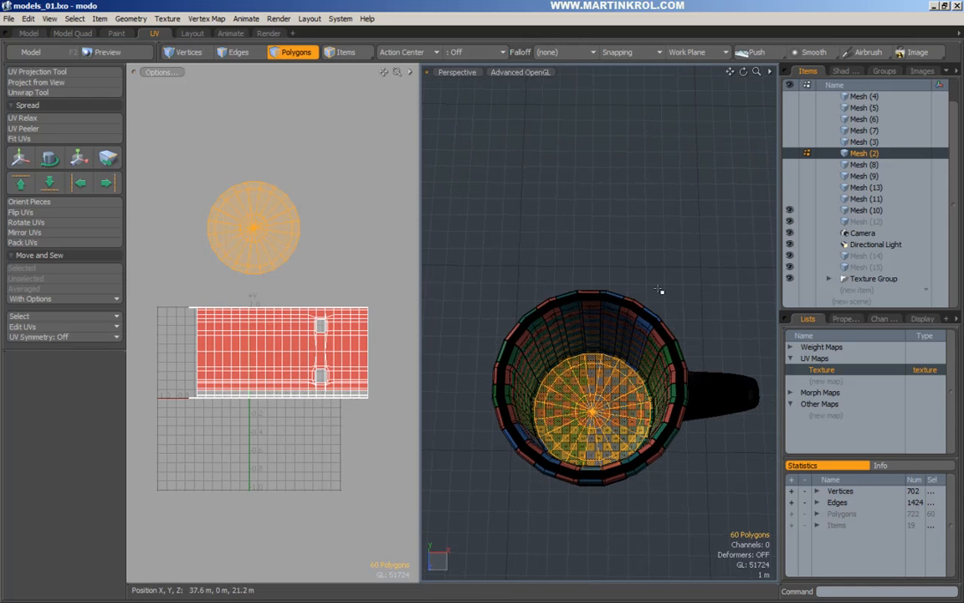
pyautogui.press('Delete')
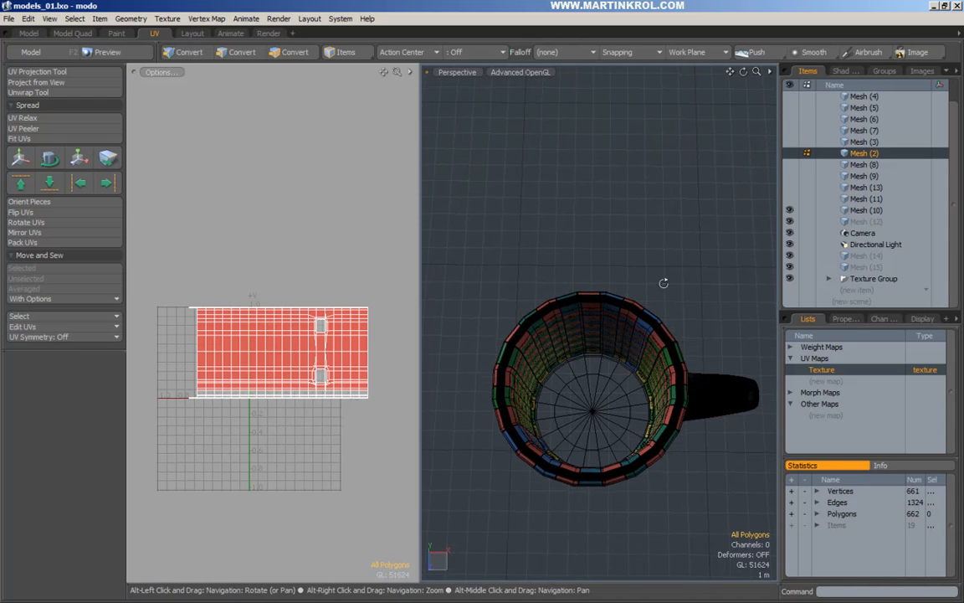
pyautogui.click(874, 267)
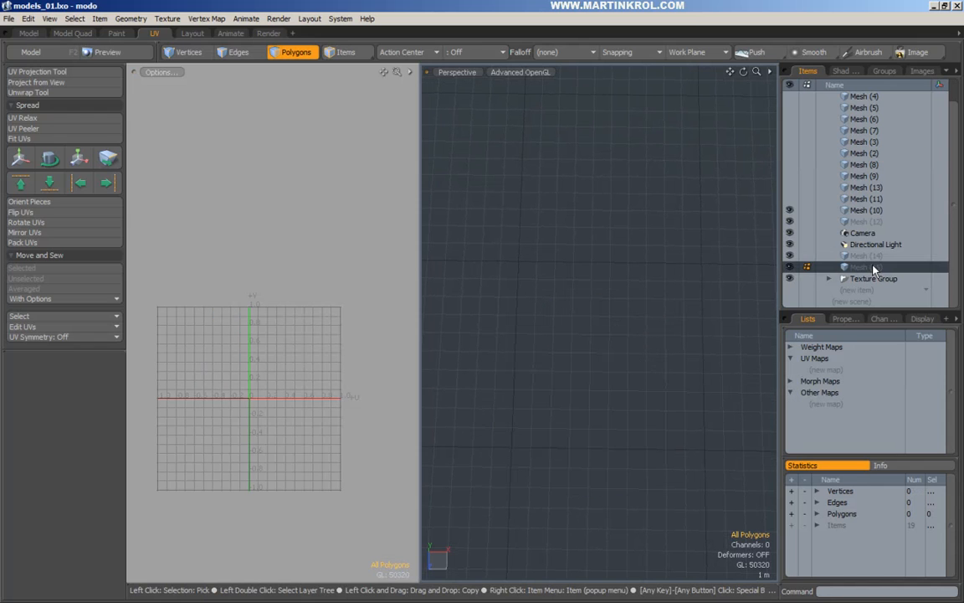
pyautogui.click(682, 266)
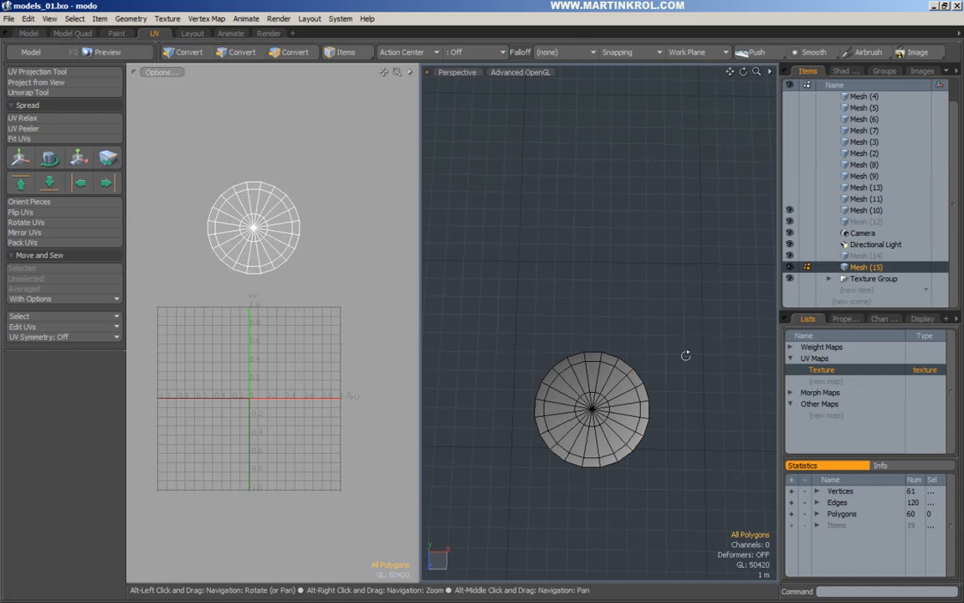
# Make Mesh (2) active and select the ring of polygons around the foot of the mug's inner wall.
pyautogui.click(876, 157)
pyautogui.keyDown('alt'); pyautogui.moveTo(673, 286); pyautogui.dragTo(559, 361); pyautogui.keyUp('alt')
pyautogui.keyDown('alt'); pyautogui.scroll(3, 577, 366); pyautogui.keyUp('alt')
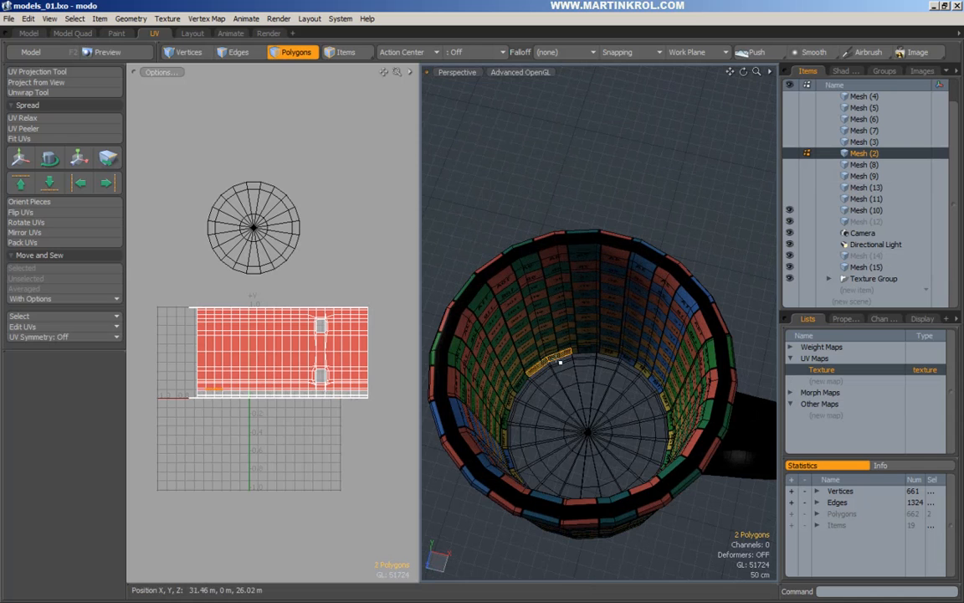
pyautogui.keyDown('alt'); pyautogui.scroll(-3, 560, 360); pyautogui.keyUp('alt')
pyautogui.press('Up')
pyautogui.press('Up')
pyautogui.press('Up')
pyautogui.press('Up')
pyautogui.press('Up')
pyautogui.press('Up')
pyautogui.press('Up')
pyautogui.press('Up')
pyautogui.press('Up')
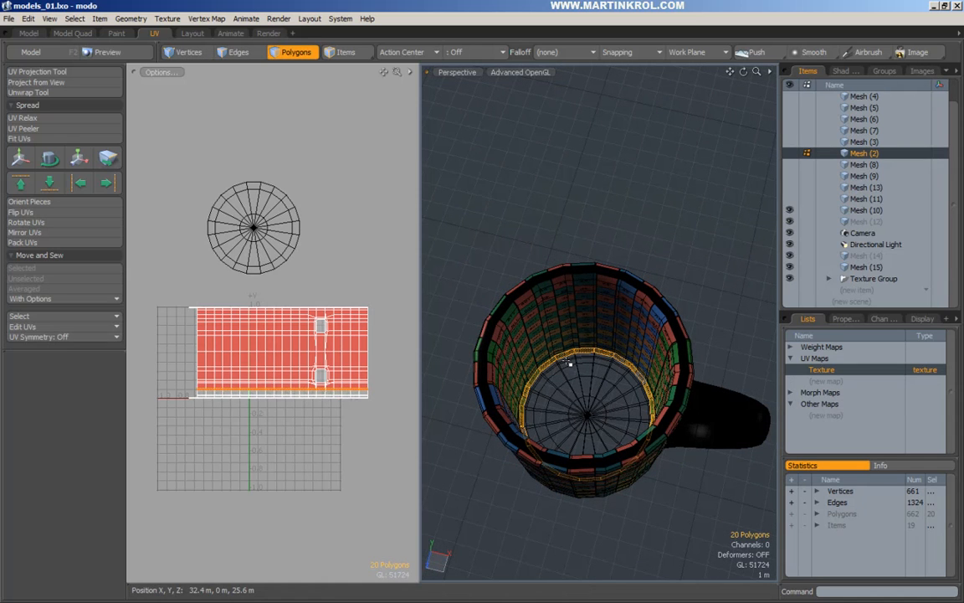
# Clear the selection and reselect the lowest inner-wall polygon ring, starting from three adjacent polygons.
pyautogui.click(590, 176)
pyautogui.moveTo(554, 367); pyautogui.dragTo(566, 360)
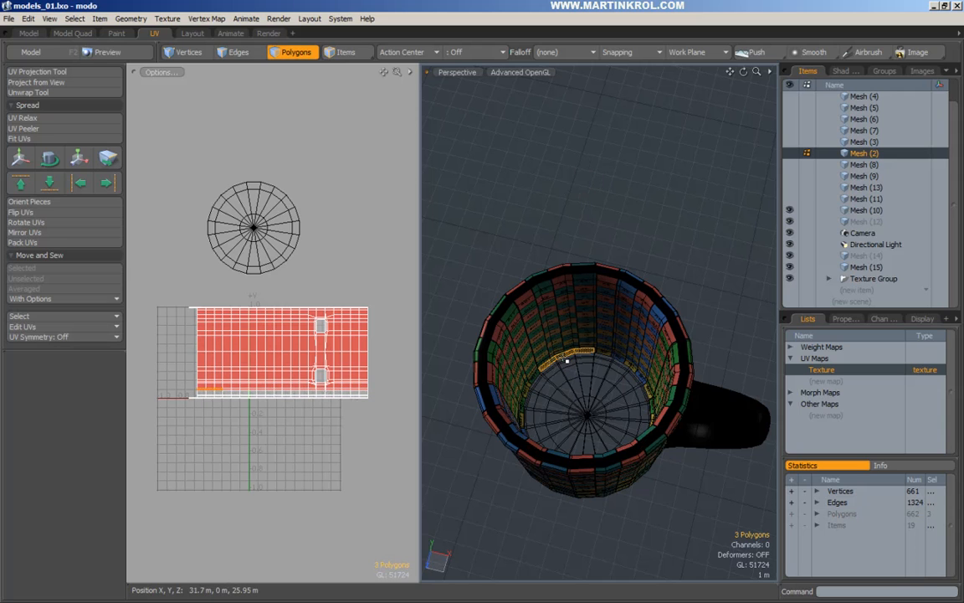
pyautogui.press('Up')
pyautogui.press('Up')
pyautogui.press('Up')
pyautogui.press('Up')
pyautogui.press('Up')
pyautogui.press('Up')
pyautogui.press('Up')
pyautogui.press('Up')
pyautogui.press('Up')
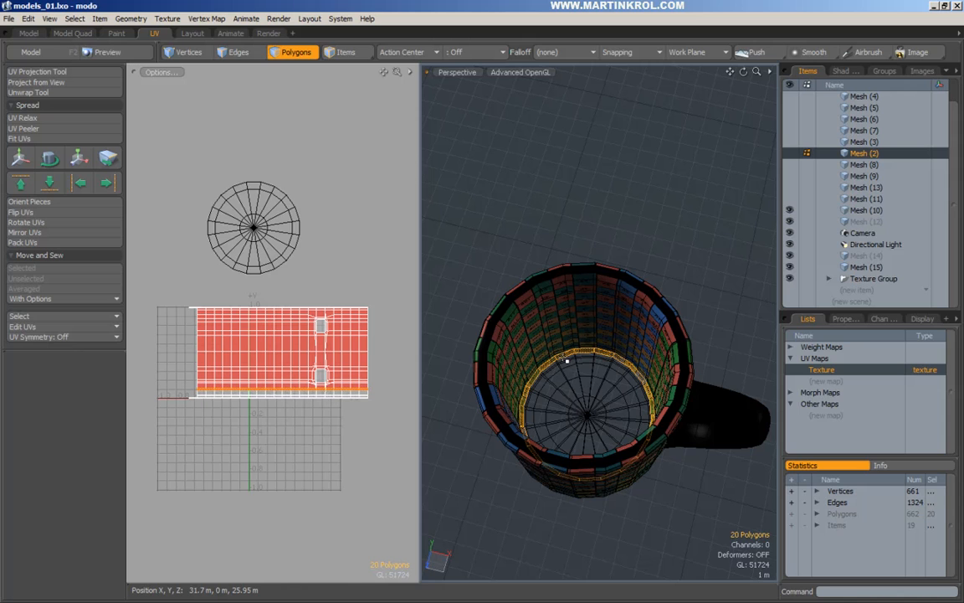
# Grow the selection ring by ring up the whole inner wall, leaving out the top of the rim.
pyautogui.press('Up')
pyautogui.press('Up')
pyautogui.press('Up')
pyautogui.press('Up')
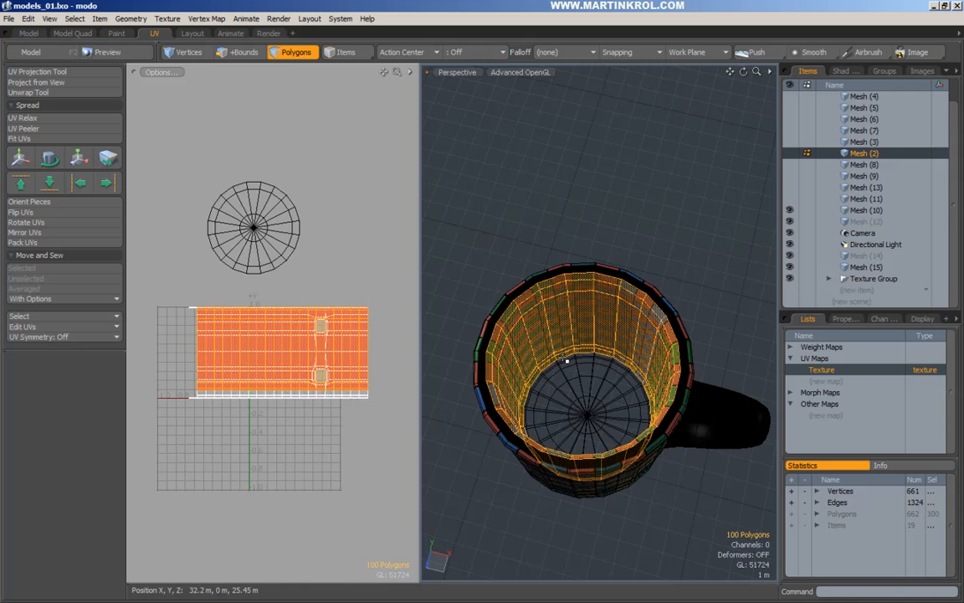
pyautogui.press('Up')
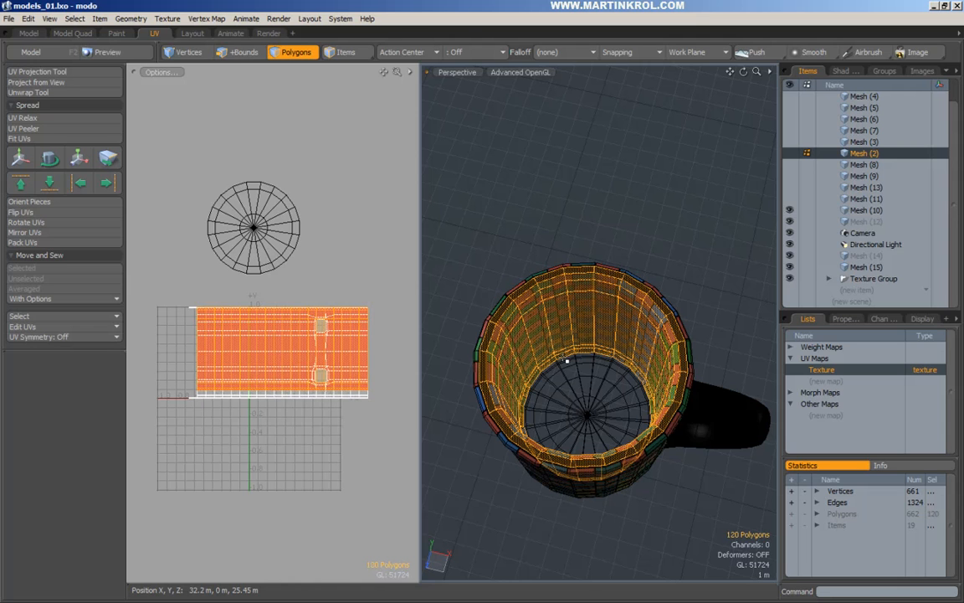
pyautogui.keyDown('alt'); pyautogui.moveTo(566, 360); pyautogui.dragTo(595, 218); pyautogui.keyUp('alt')
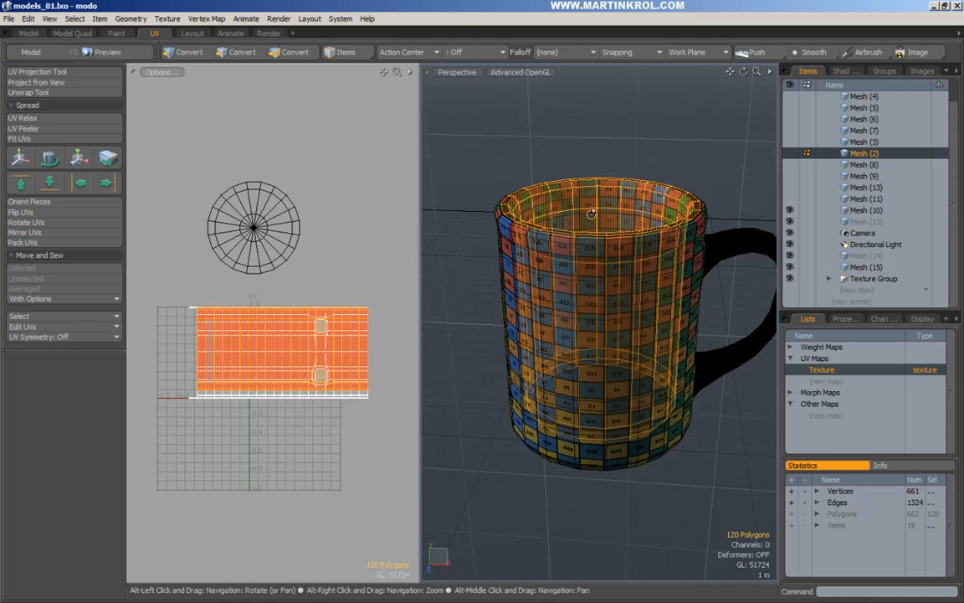
pyautogui.press('Down')
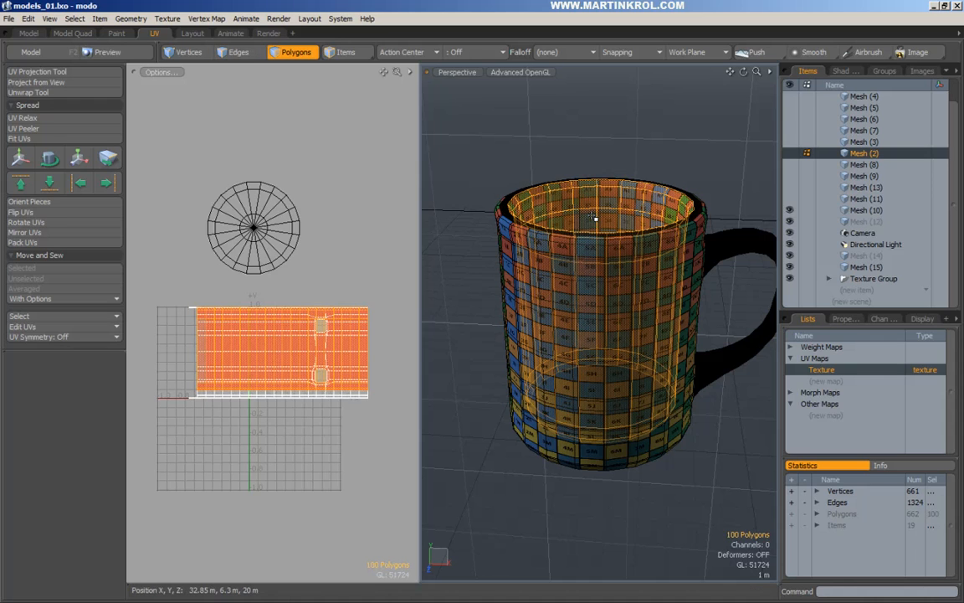
# Project the selected inner-wall polygons' UVs with a cylindrical projection along the Y axis.
pyautogui.click(33, 71)
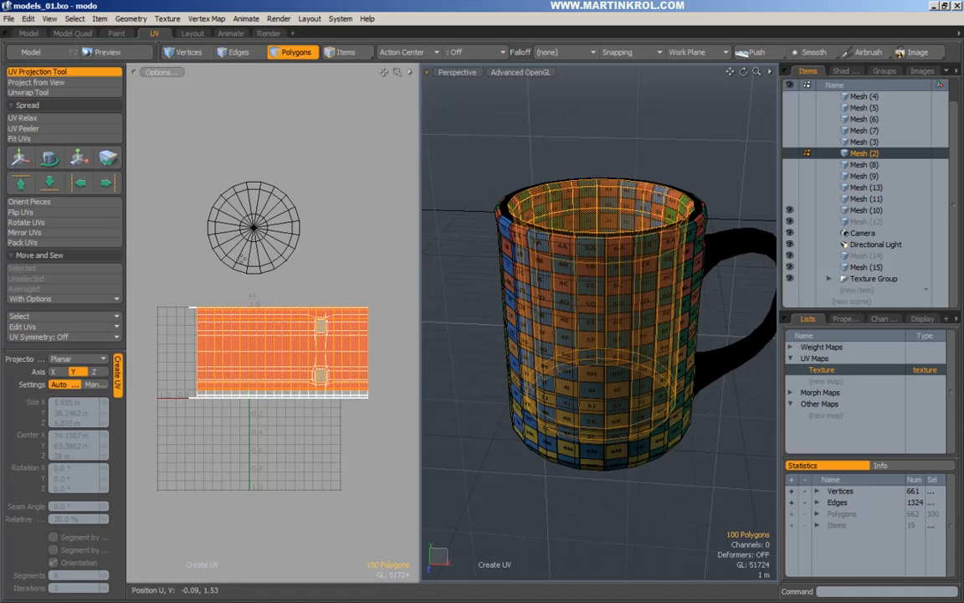
pyautogui.click(264, 276)
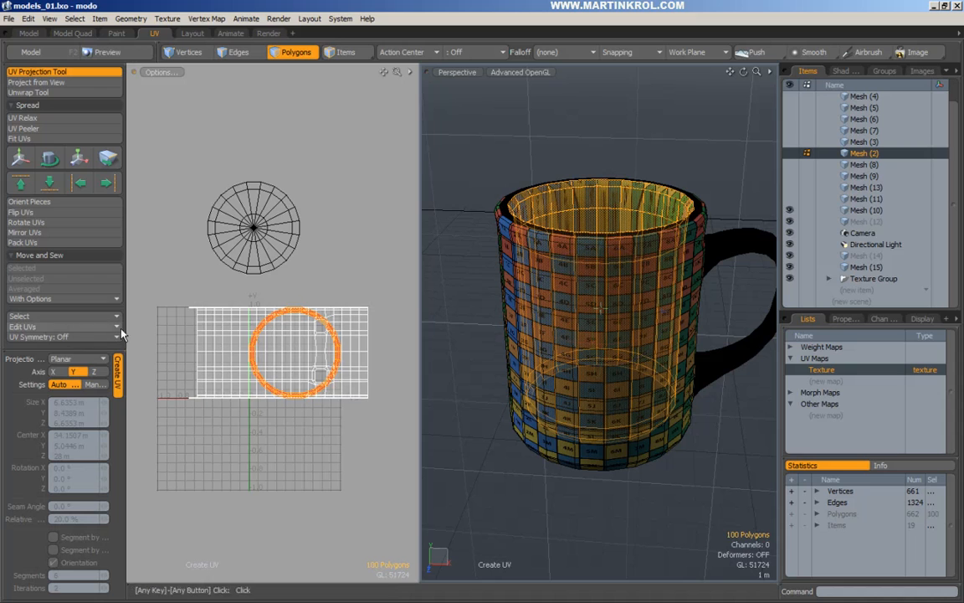
pyautogui.click(76, 359)
pyautogui.click(72, 371)
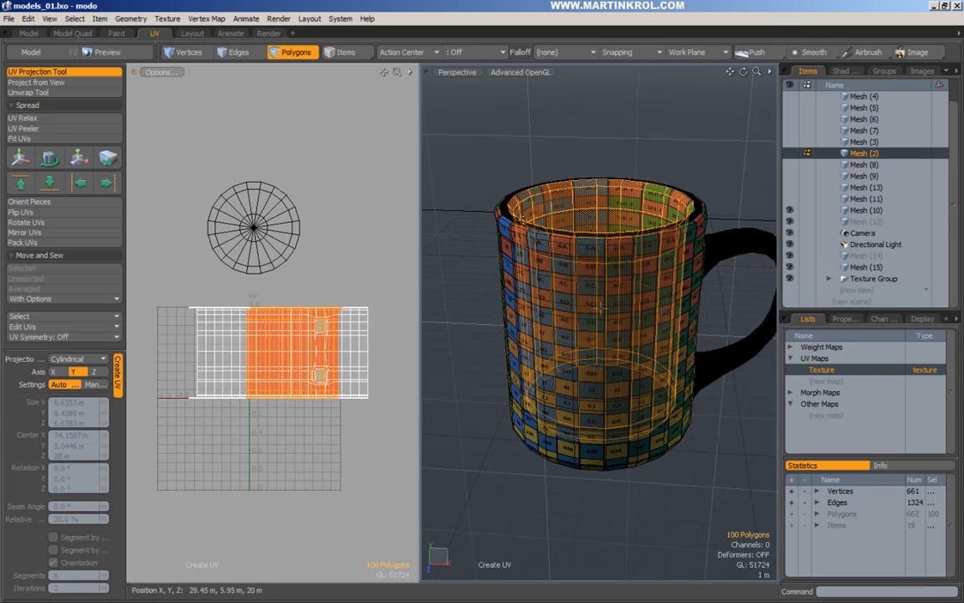
pyautogui.keyDown('alt'); pyautogui.moveTo(619, 92); pyautogui.dragTo(587, 140); pyautogui.keyUp('alt')
pyautogui.press('q')
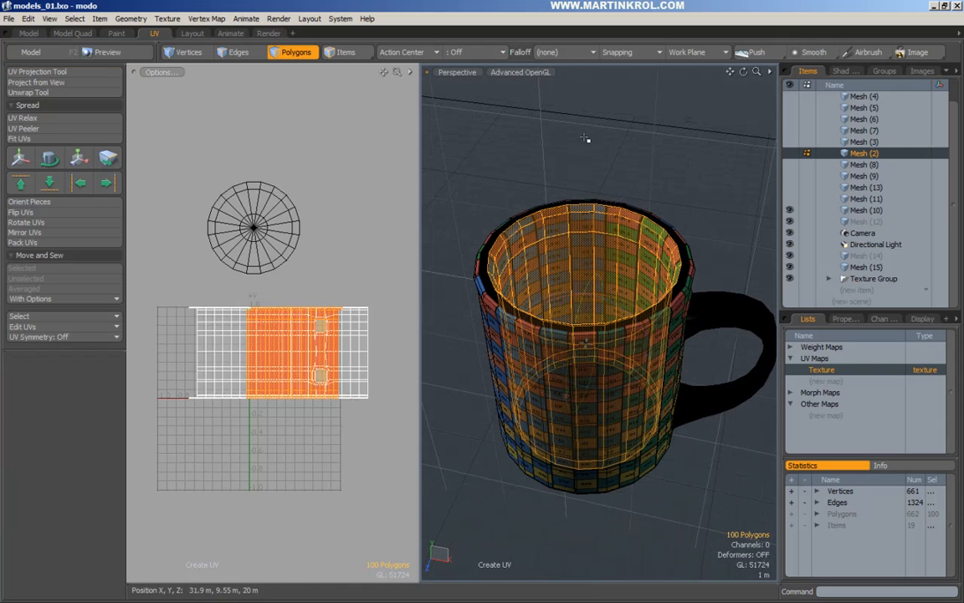
# Try moving the inner wall's UV island by U 0.68, V 1.2 to beside the floor disc, and undo the move.
pyautogui.press('w')
pyautogui.moveTo(320, 434); pyautogui.dragTo(382, 326)
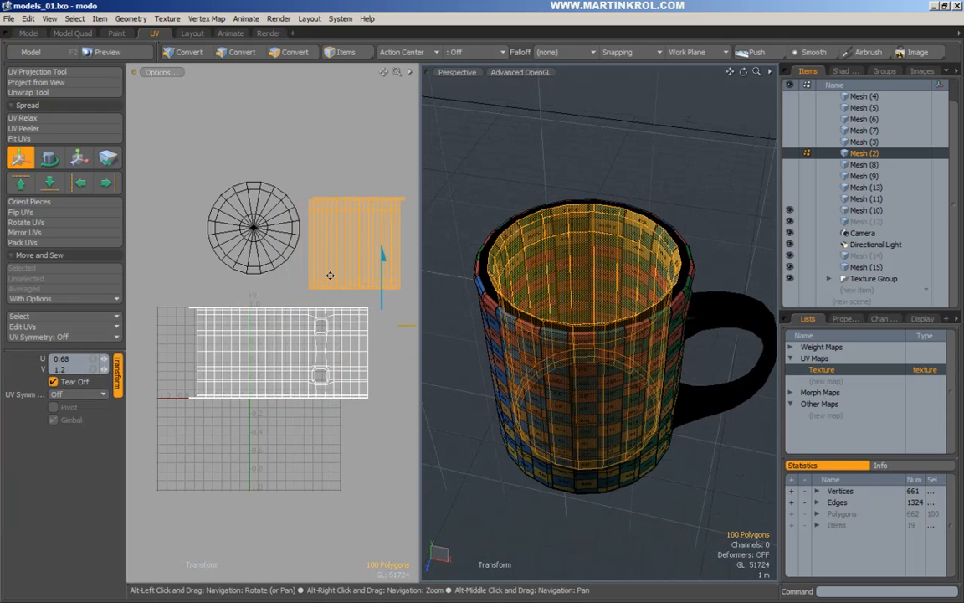
pyautogui.keyDown('alt'); pyautogui.moveTo(370, 225); pyautogui.dragTo(333, 251); pyautogui.keyUp('alt')
pyautogui.scroll(2, 357, 231)
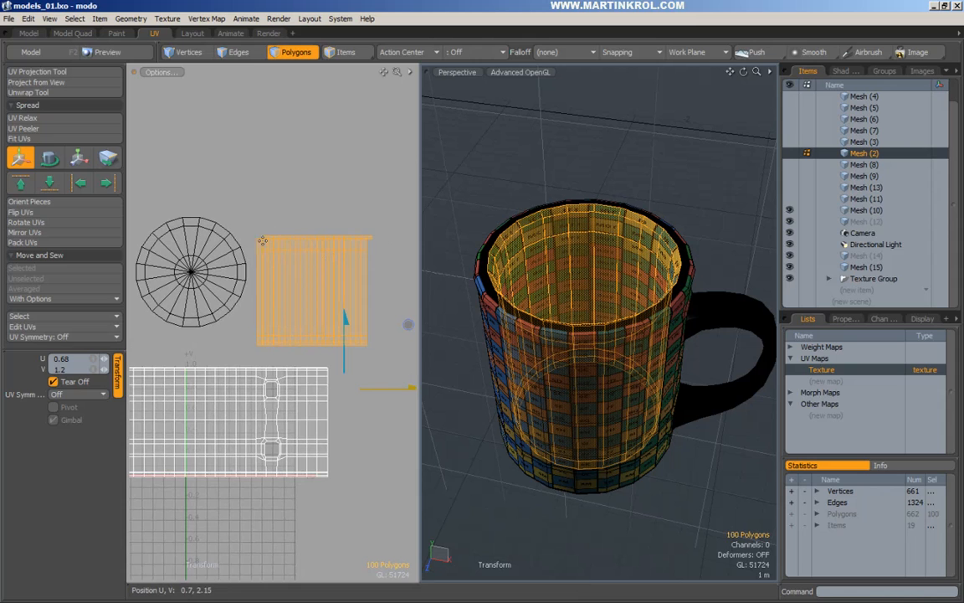
pyautogui.hotkey('ctrl', 'z')
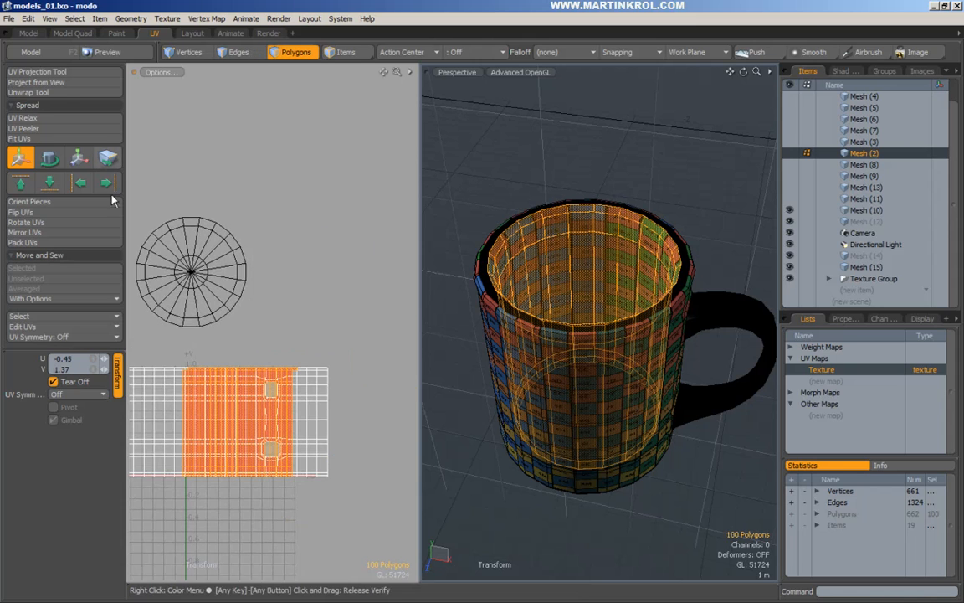
# Reproject the inner wall's UVs with a manual cylindrical projection along Y, with the Y rotation set to 0.3°.
pyautogui.click(41, 72)
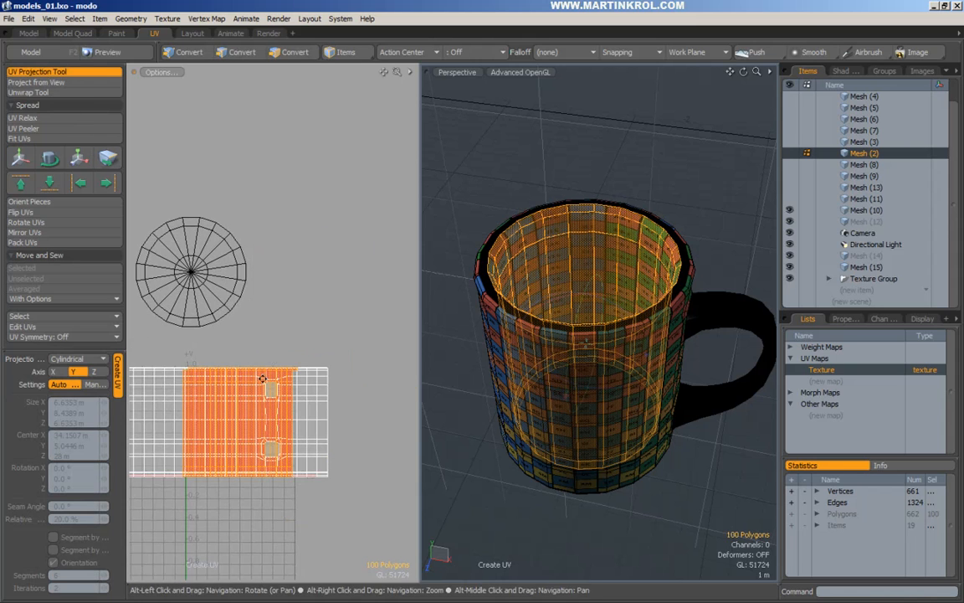
pyautogui.keyDown('alt'); pyautogui.moveTo(307, 347); pyautogui.dragTo(318, 340); pyautogui.keyUp('alt')
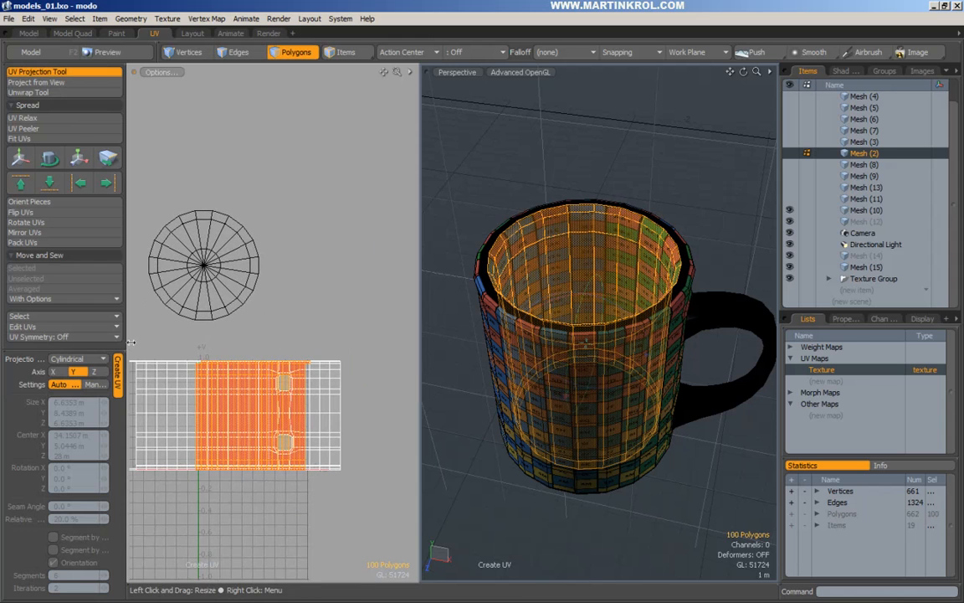
pyautogui.moveTo(127, 342); pyautogui.dragTo(161, 343)
pyautogui.click(122, 383)
pyautogui.keyDown('alt'); pyautogui.moveTo(273, 390); pyautogui.dragTo(355, 387, button='right'); pyautogui.keyUp('alt')
pyautogui.keyDown('alt'); pyautogui.moveTo(355, 388); pyautogui.dragTo(339, 391); pyautogui.keyUp('alt')
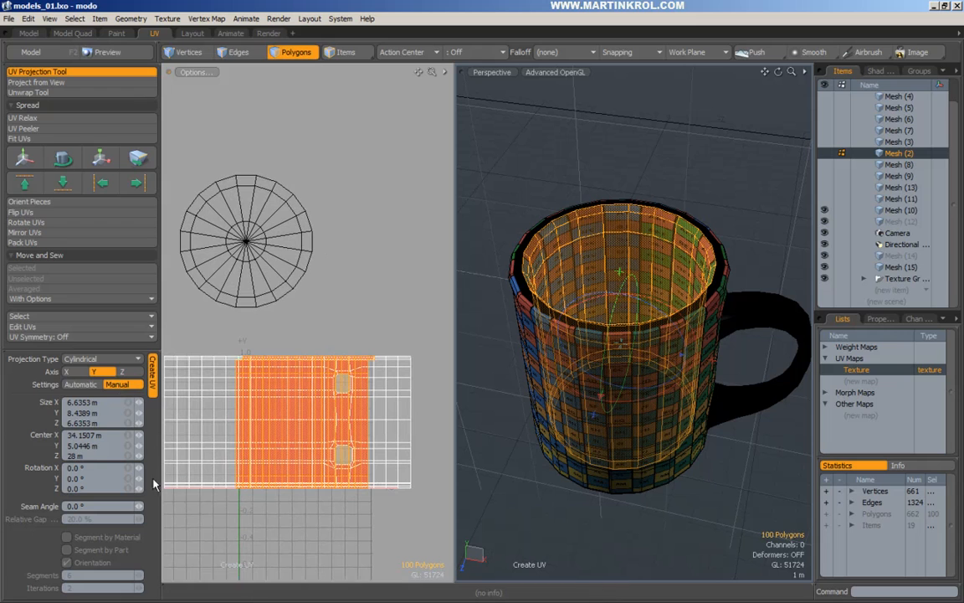
pyautogui.moveTo(139, 478)
pyautogui.mouseDown()
pyautogui.moveTo(153, 477)
pyautogui.moveTo(139, 477)
pyautogui.mouseUp()
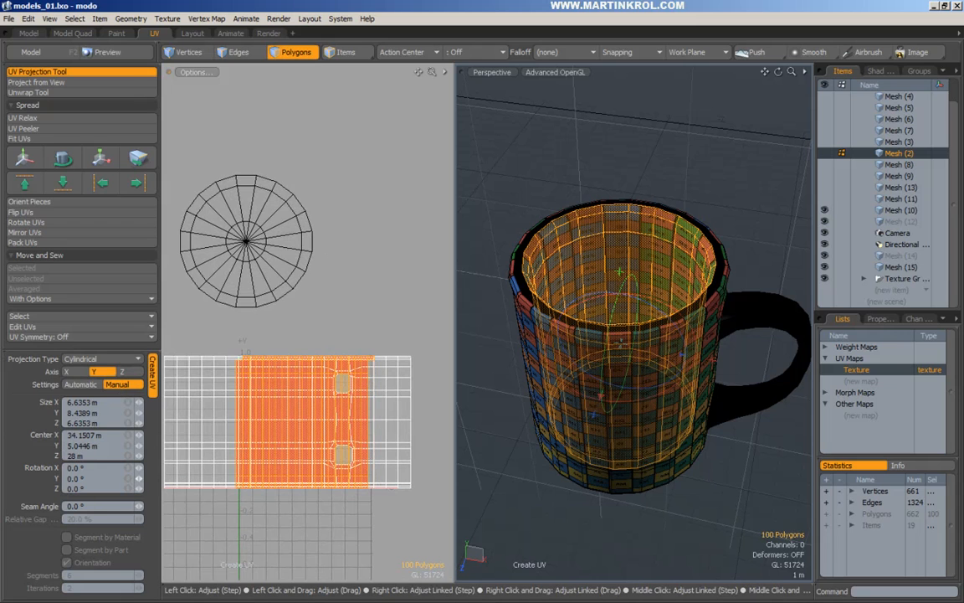
pyautogui.moveTo(139, 478); pyautogui.dragTo(141, 478)
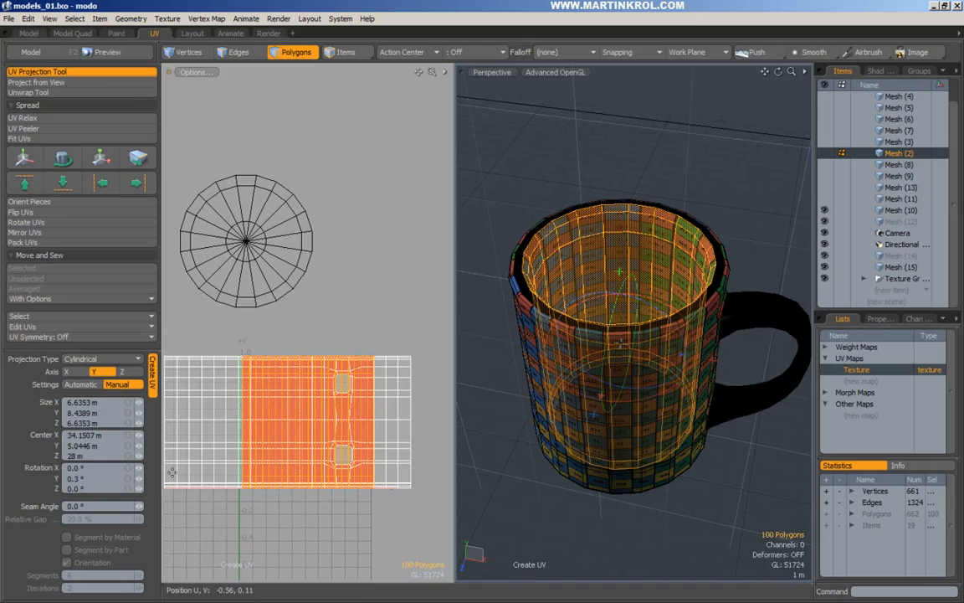
pyautogui.press('space')
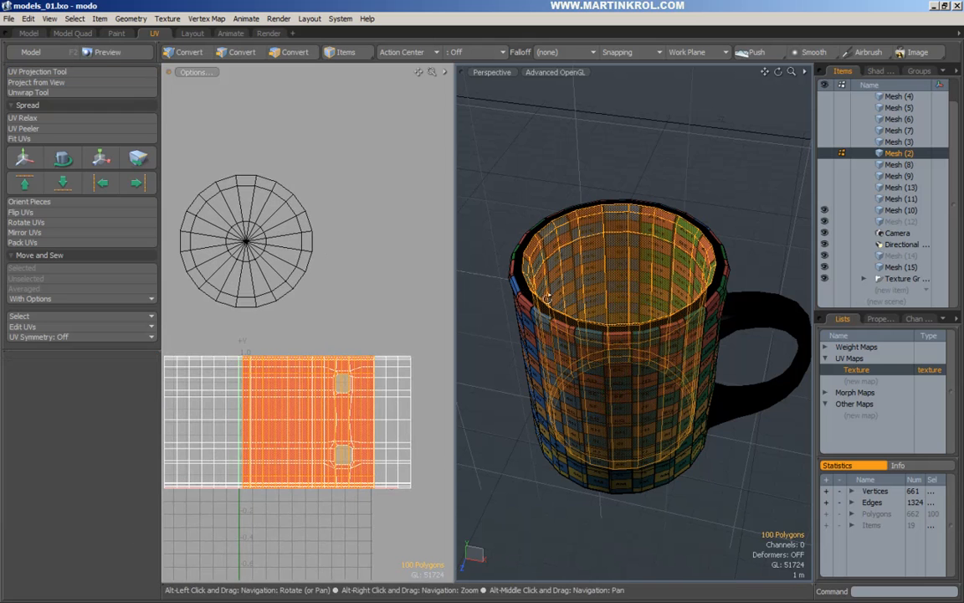
# Move the inner wall's UV island by U 0.56, V 1.37 to beside the floor disc, and clear the selection.
pyautogui.keyDown('alt'); pyautogui.scroll(-3, 543, 295); pyautogui.keyUp('alt')
pyautogui.press('w')
pyautogui.moveTo(319, 366); pyautogui.dragTo(392, 185)
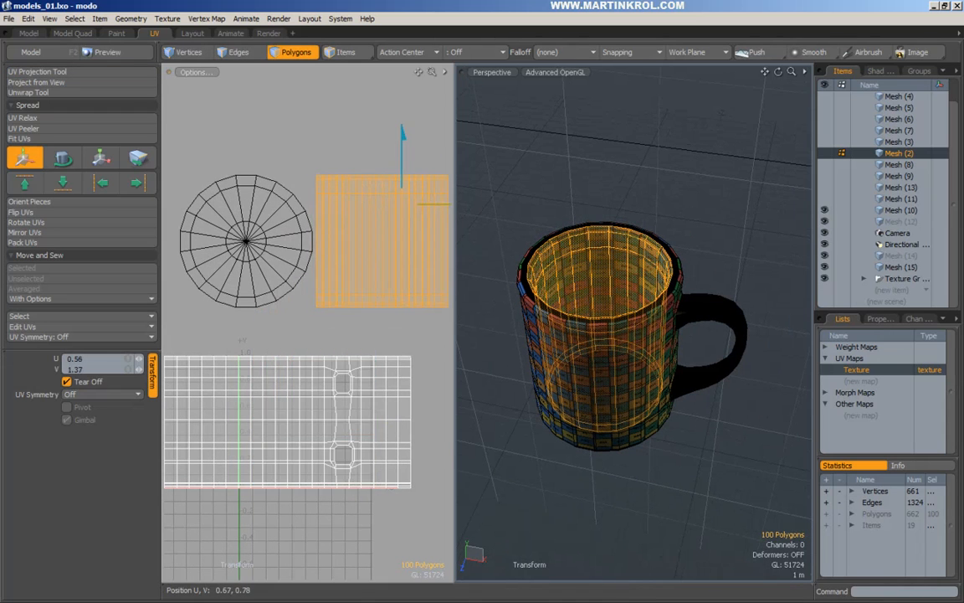
pyautogui.press('space')
pyautogui.click(314, 319)
# Select the inner wall's UV island, cut its polygons from the mug mesh and paste them into Mesh (15) with the floor.
pyautogui.keyDown('alt'); pyautogui.scroll(-2, 334, 252); pyautogui.keyUp('alt')
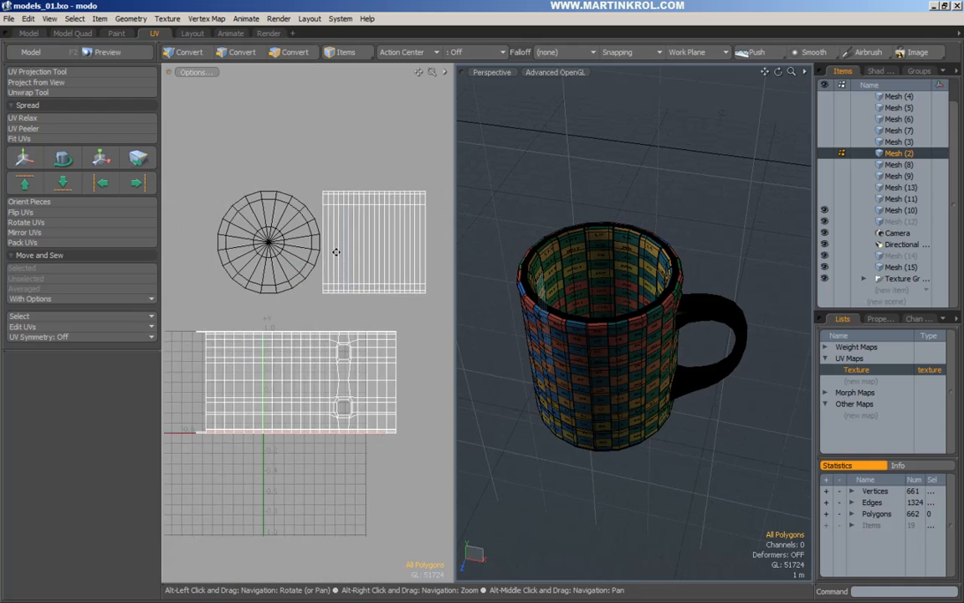
pyautogui.keyDown('alt'); pyautogui.moveTo(334, 252); pyautogui.dragTo(293, 290); pyautogui.keyUp('alt')
pyautogui.moveTo(252, 195); pyautogui.dragTo(414, 344, button='right')
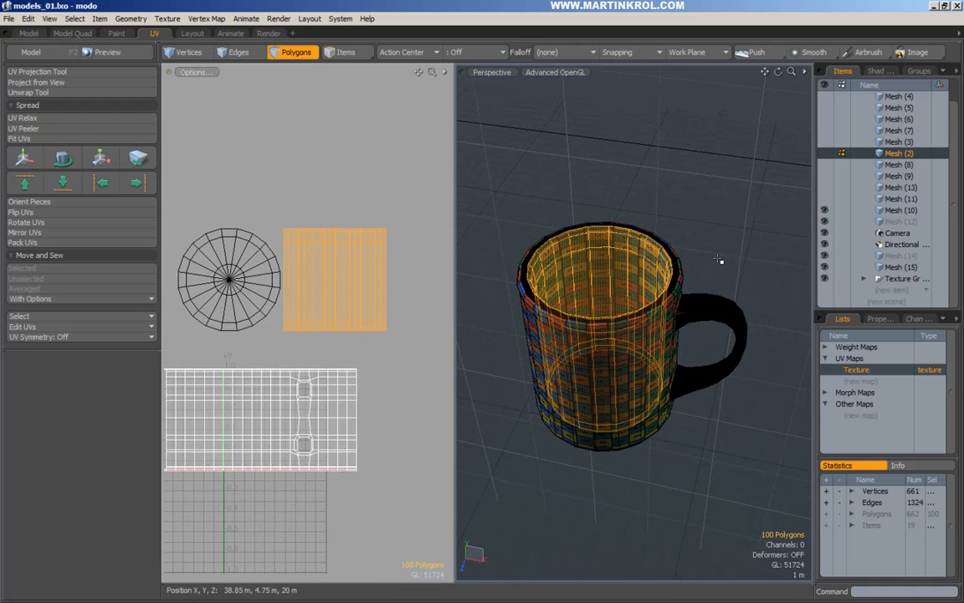
pyautogui.click(726, 190)
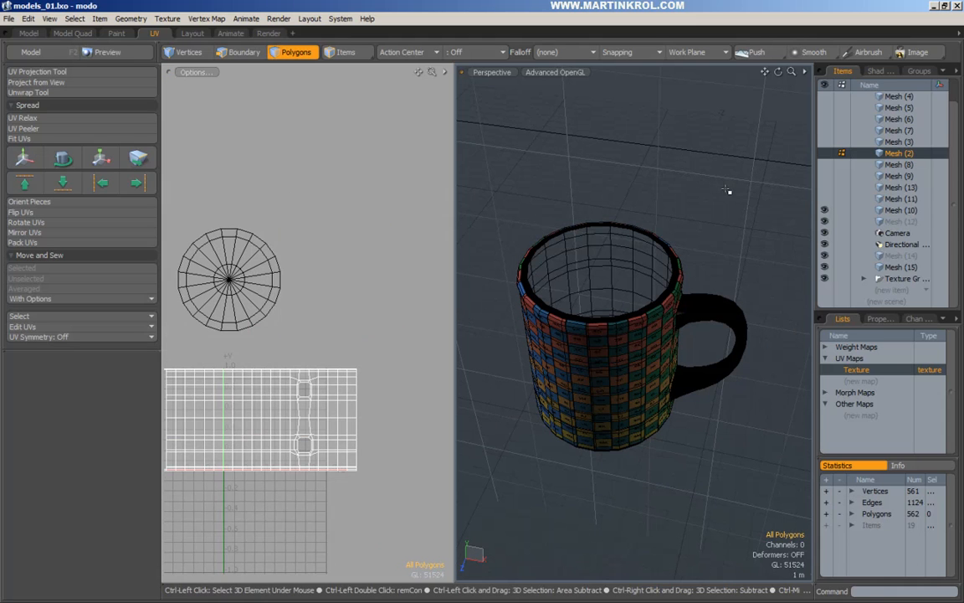
pyautogui.click(896, 256)
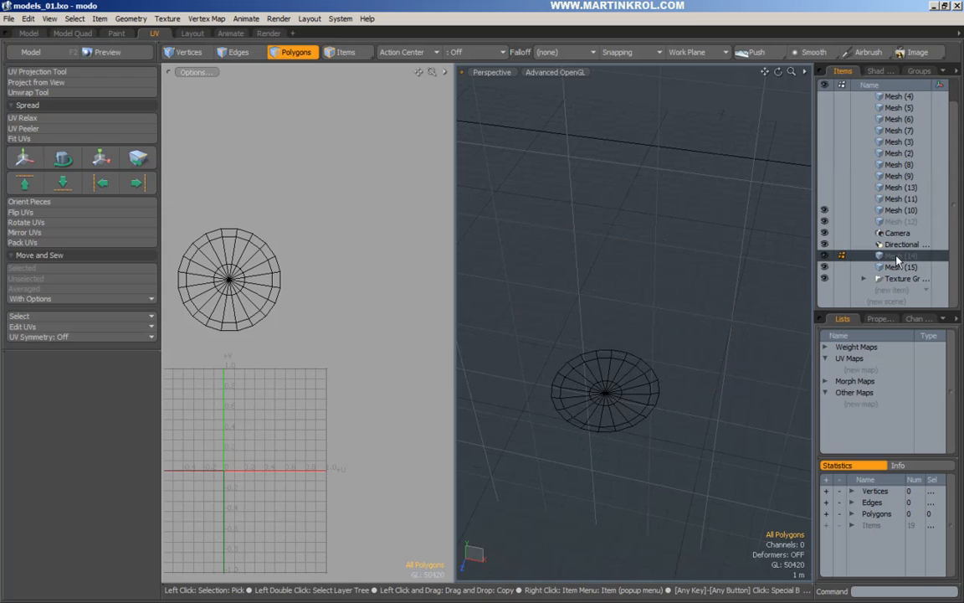
pyautogui.click(898, 266)
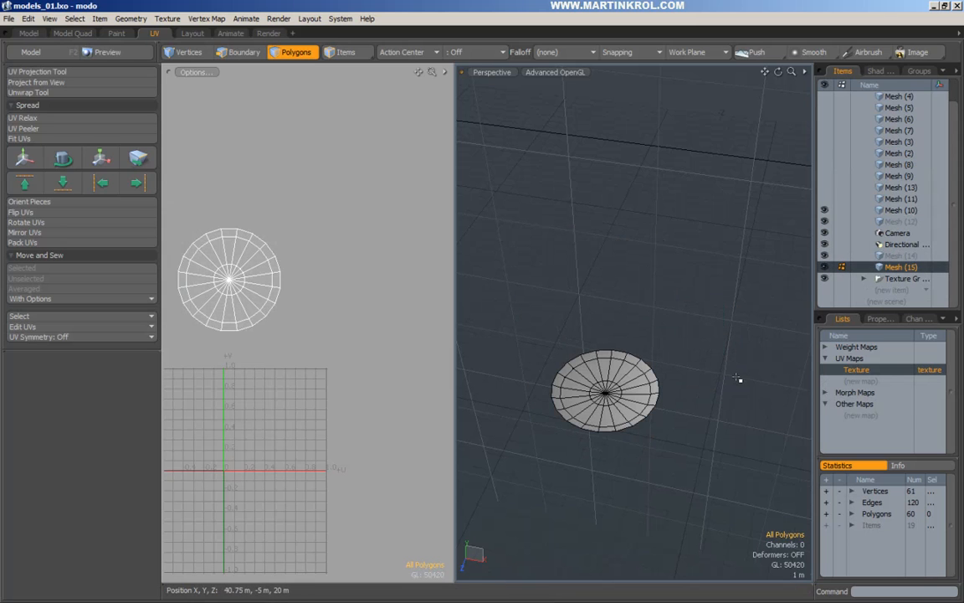
pyautogui.hotkey('ctrl', 'v')
pyautogui.click(721, 273)
pyautogui.keyDown('alt'); pyautogui.moveTo(721, 274); pyautogui.dragTo(734, 335); pyautogui.keyUp('alt')
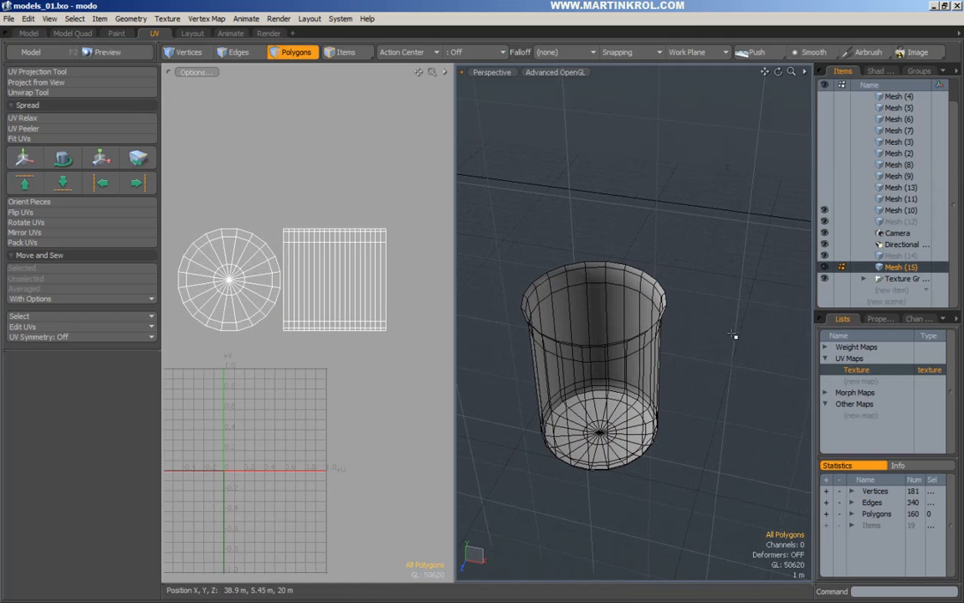
# Select all of the mug handle's polygons in Mesh (2), leaving out the body, and cut them.
pyautogui.click(901, 156)
pyautogui.keyDown('alt'); pyautogui.moveTo(679, 257); pyautogui.dragTo(702, 218); pyautogui.keyUp('alt')
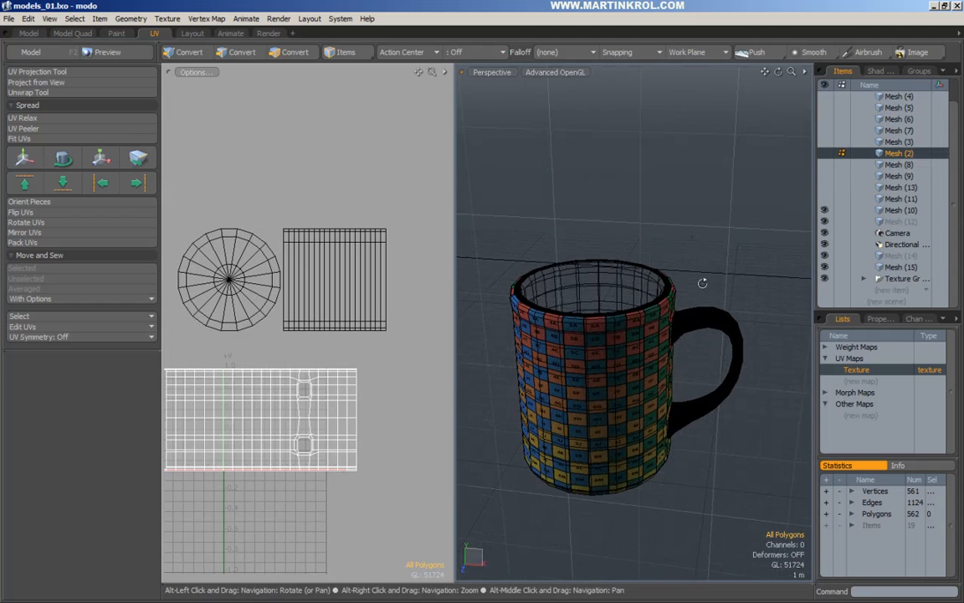
pyautogui.keyDown('alt'); pyautogui.moveTo(750, 275); pyautogui.dragTo(707, 309); pyautogui.keyUp('alt')
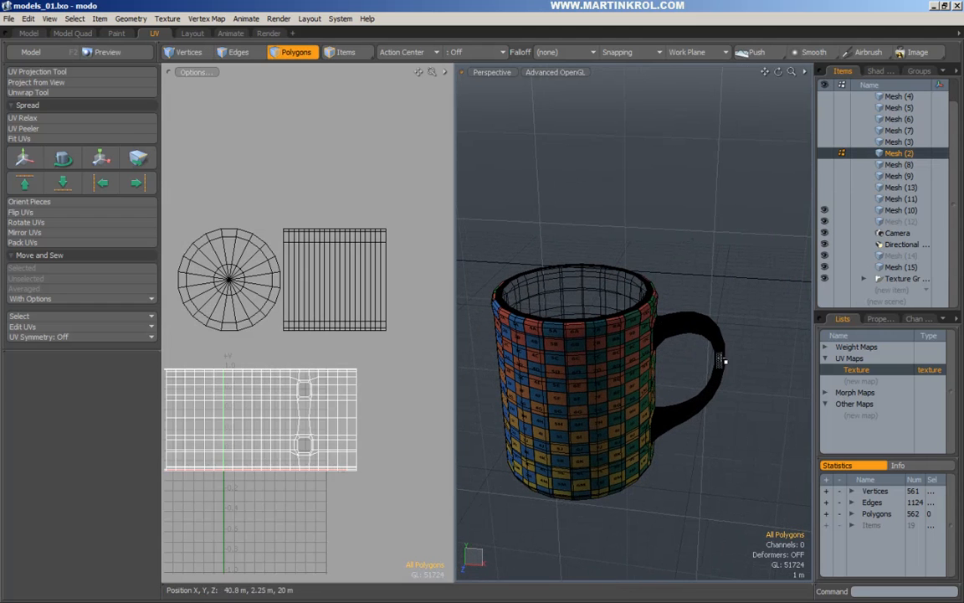
pyautogui.keyDown('ctrl'); pyautogui.keyDown('alt'); pyautogui.moveTo(747, 338); pyautogui.dragTo(686, 343); pyautogui.keyUp('alt'); pyautogui.keyUp('ctrl')
pyautogui.moveTo(757, 268); pyautogui.dragTo(682, 489, button='right')
pyautogui.hotkey('shift', 'Up')
pyautogui.hotkey('shift', 'Up')
pyautogui.press('KP_Decimal')
pyautogui.keyDown('alt'); pyautogui.moveTo(698, 435); pyautogui.dragTo(629, 418); pyautogui.keyUp('alt')
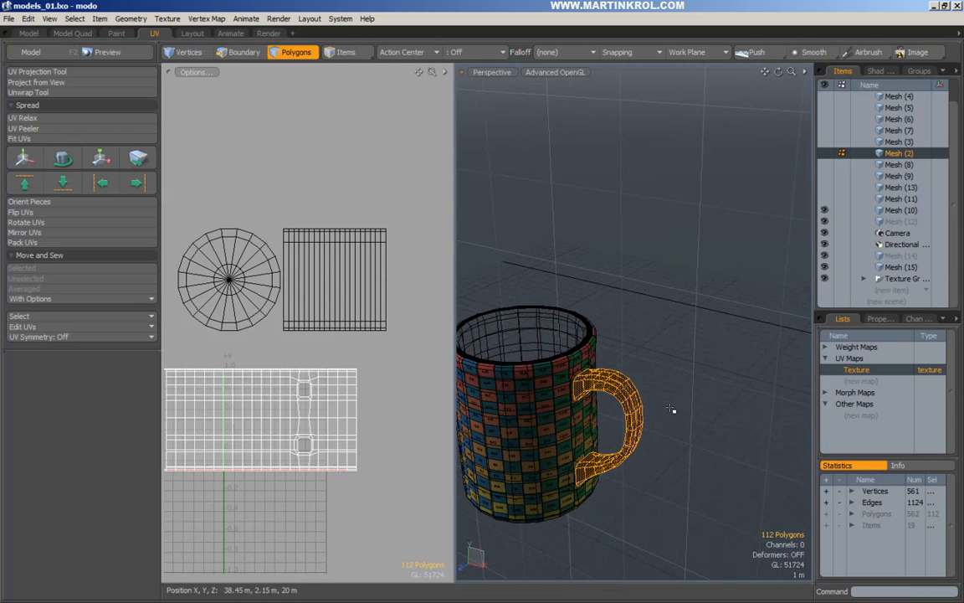
pyautogui.hotkey('ctrl', 'x')
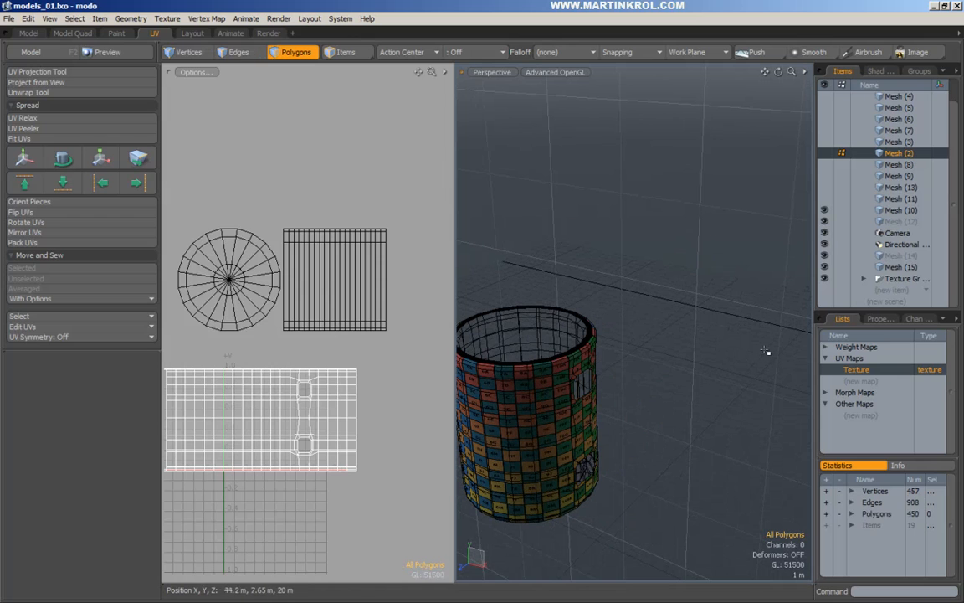
# Paste the cut handle polygons into Mesh (14).
pyautogui.click(906, 256)
pyautogui.hotkey('ctrl', 'v')
pyautogui.click(704, 337)
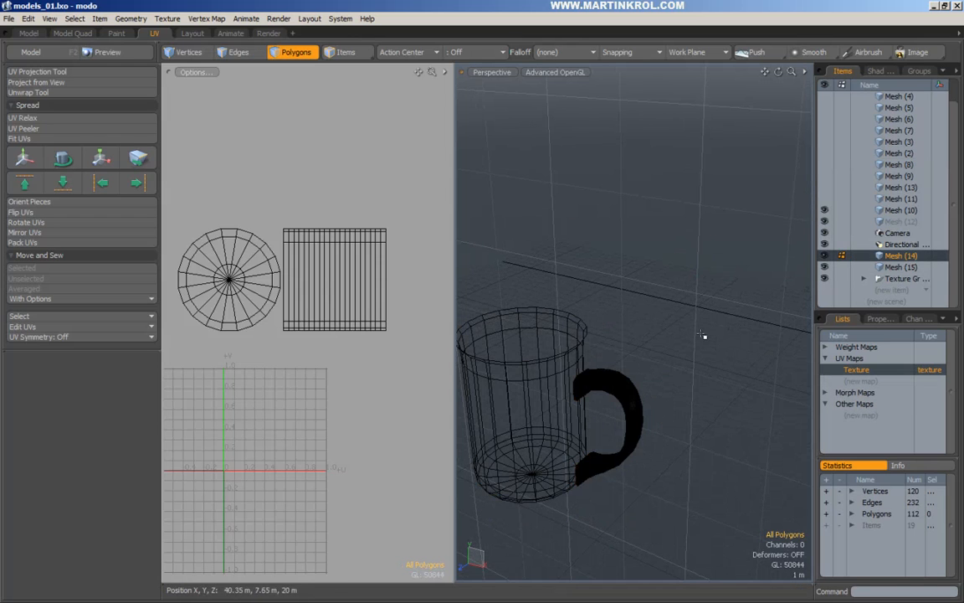
pyautogui.keyDown('alt'); pyautogui.moveTo(704, 337); pyautogui.dragTo(688, 323); pyautogui.keyUp('alt')
# Switch to edge selection and delete the Texture UV map from the handle mesh.
pyautogui.press('2')
pyautogui.keyDown('alt'); pyautogui.moveTo(514, 278); pyautogui.dragTo(577, 275, button='right'); pyautogui.keyUp('alt')
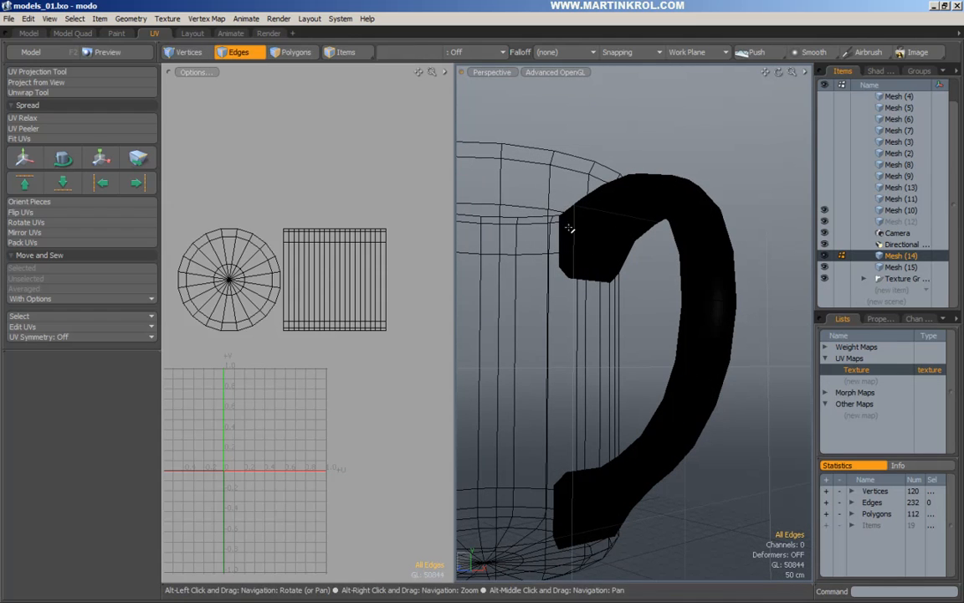
pyautogui.rightClick(854, 369)
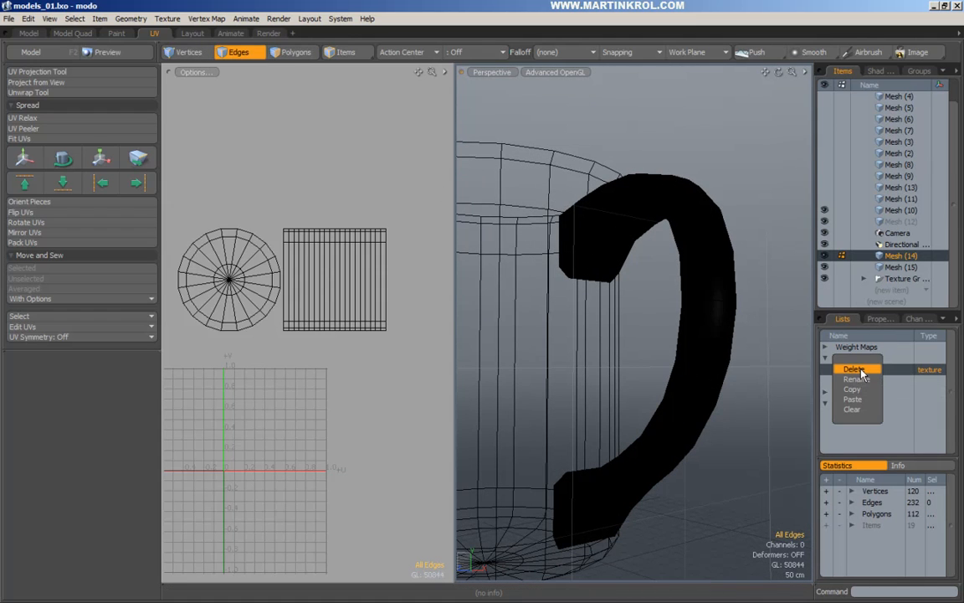
pyautogui.click(855, 373)
pyautogui.click(713, 352)
# Try unwrapping the handle with the UV Peeler from the edge loop at its lower end.
pyautogui.moveTo(604, 333)
pyautogui.keyDown('alt'); pyautogui.mouseDown()
pyautogui.moveTo(565, 366)
pyautogui.moveTo(797, 358)
pyautogui.moveTo(560, 362)
pyautogui.moveTo(607, 351)
pyautogui.moveTo(574, 373)
pyautogui.moveTo(578, 394)
pyautogui.moveTo(520, 346)
pyautogui.mouseUp(); pyautogui.keyUp('alt')
pyautogui.doubleClick(591, 409)
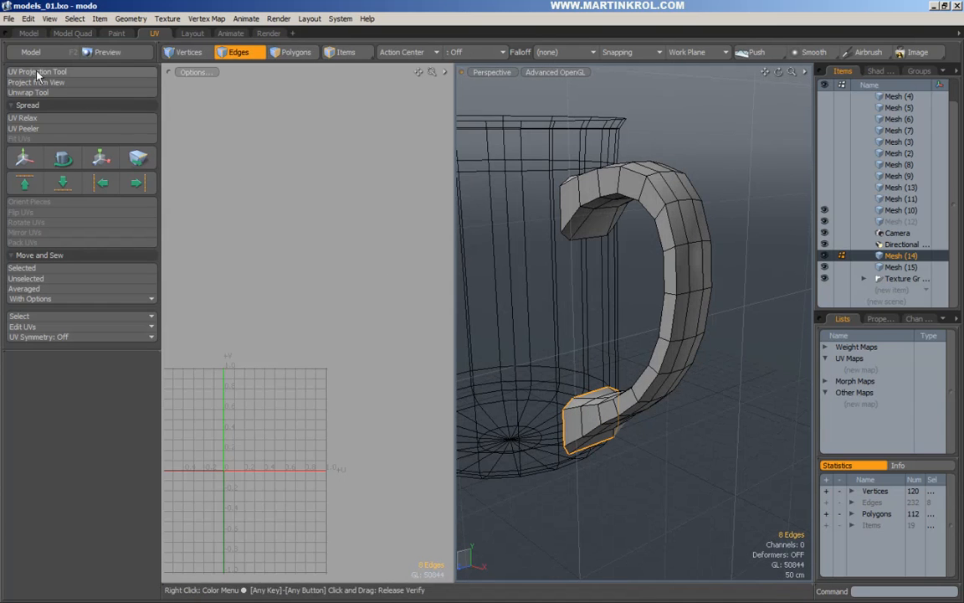
pyautogui.click(26, 128)
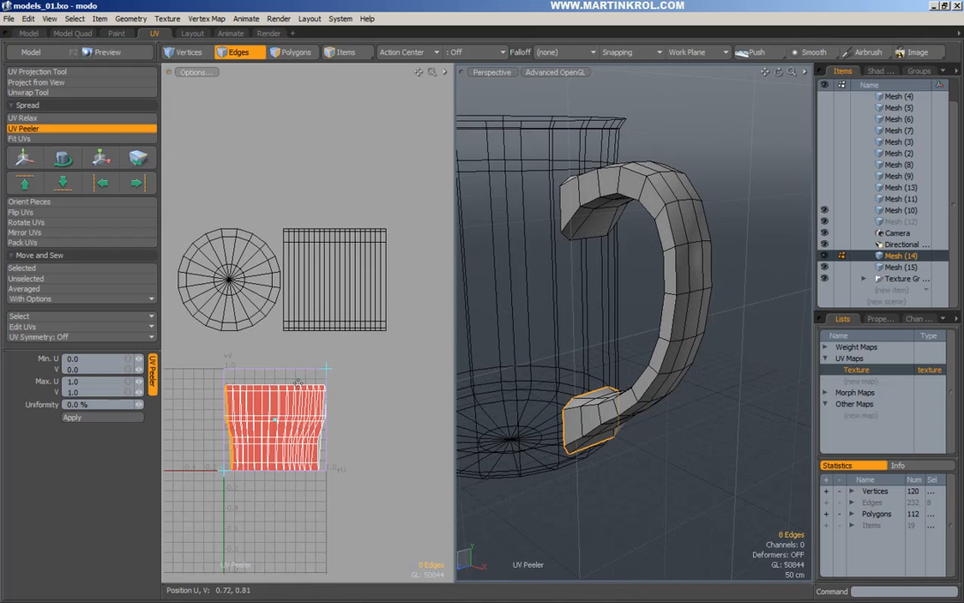
pyautogui.press('q')
# Try peeling the handle's UVs from an edge loop partway up its lower curve, with the action center set to Automatic.
pyautogui.doubleClick(665, 374)
pyautogui.click(27, 128)
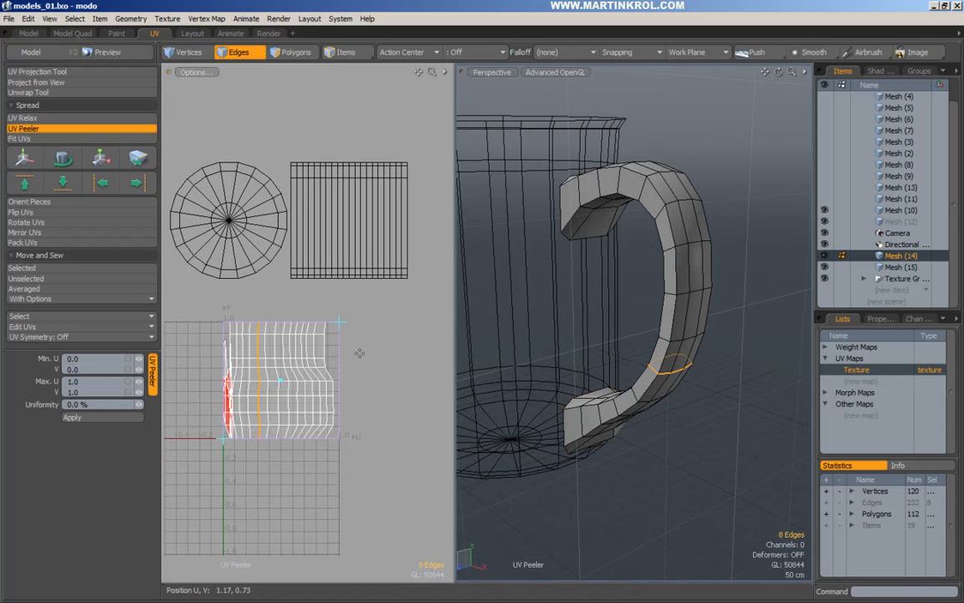
pyautogui.keyDown('alt'); pyautogui.moveTo(324, 352); pyautogui.dragTo(342, 333); pyautogui.keyUp('alt')
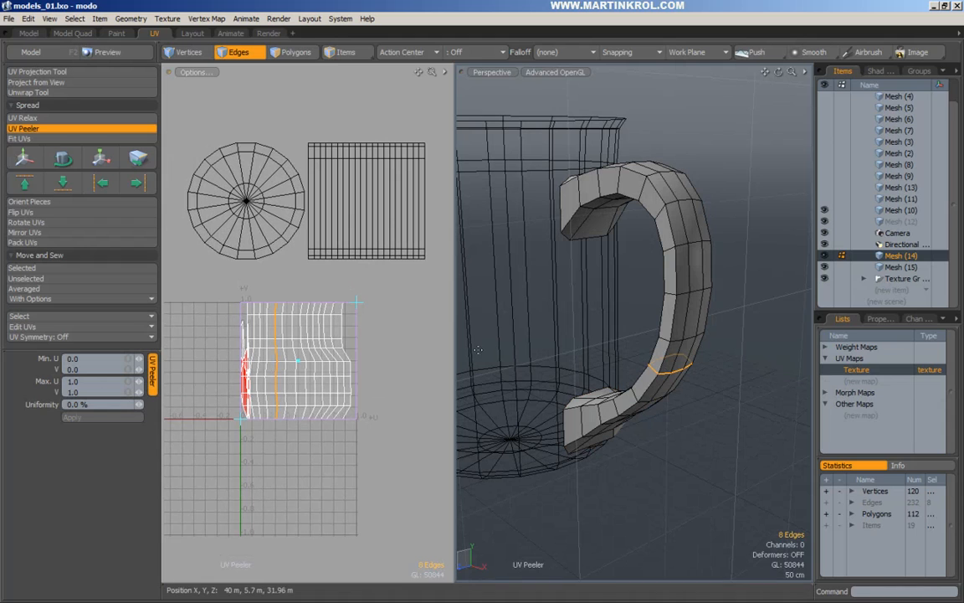
pyautogui.click(408, 52)
pyautogui.click(410, 54)
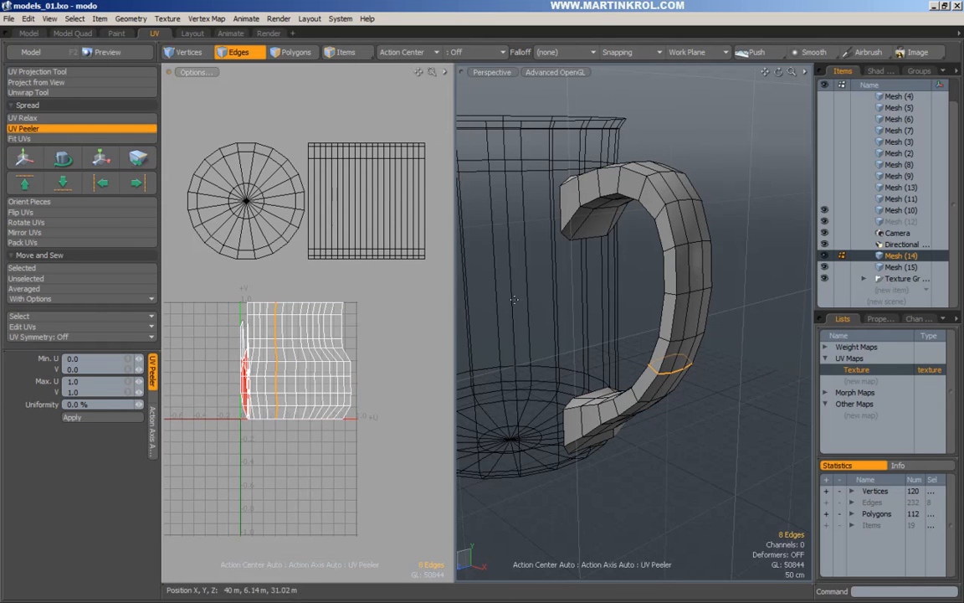
pyautogui.press('Escape')
pyautogui.press('Escape')
# Unwrap the handle with the UV Peeler from the open edge loop at its upper end.
pyautogui.doubleClick(569, 224)
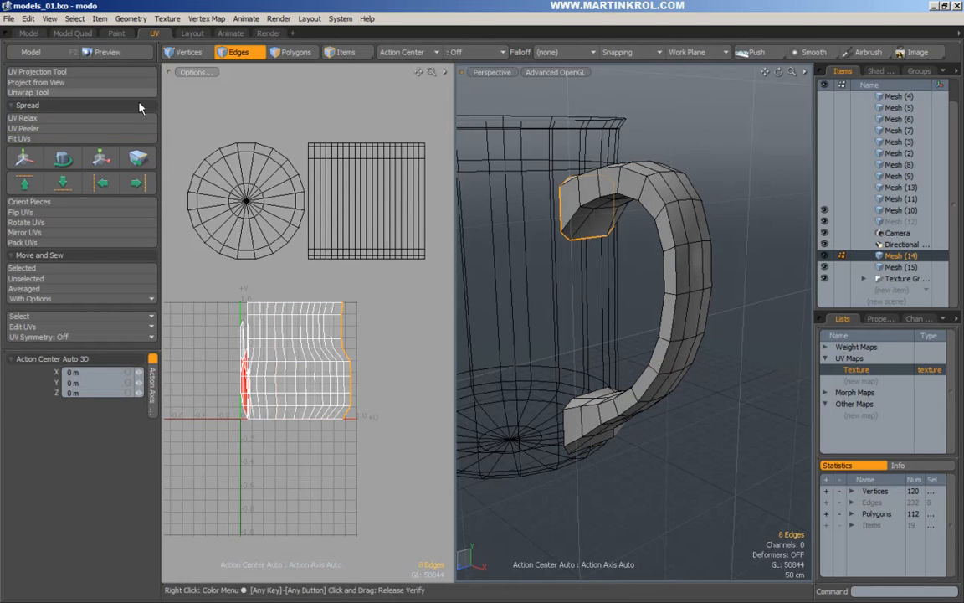
pyautogui.click(33, 128)
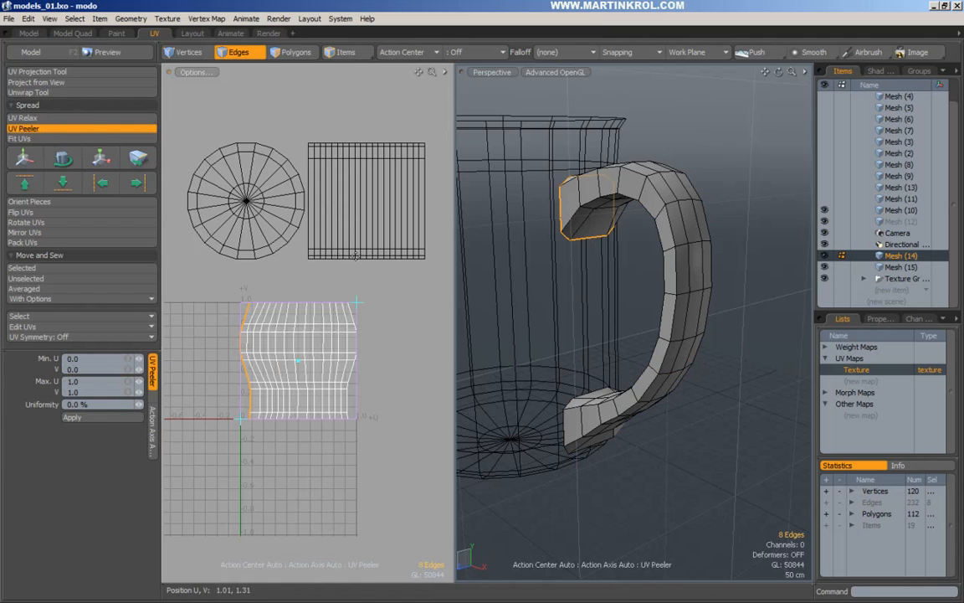
pyautogui.press('space')
# Select all the handle's crosswise edge loops and straighten each by scaling it in U about Local centers, with Negative Scale off.
pyautogui.press('alt')
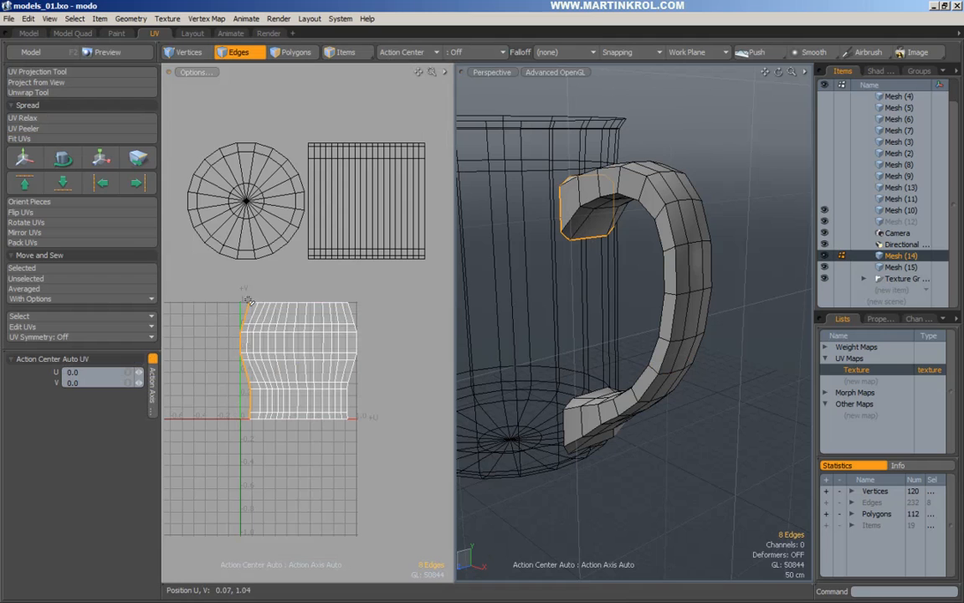
pyautogui.hotkey('alt', 'l')
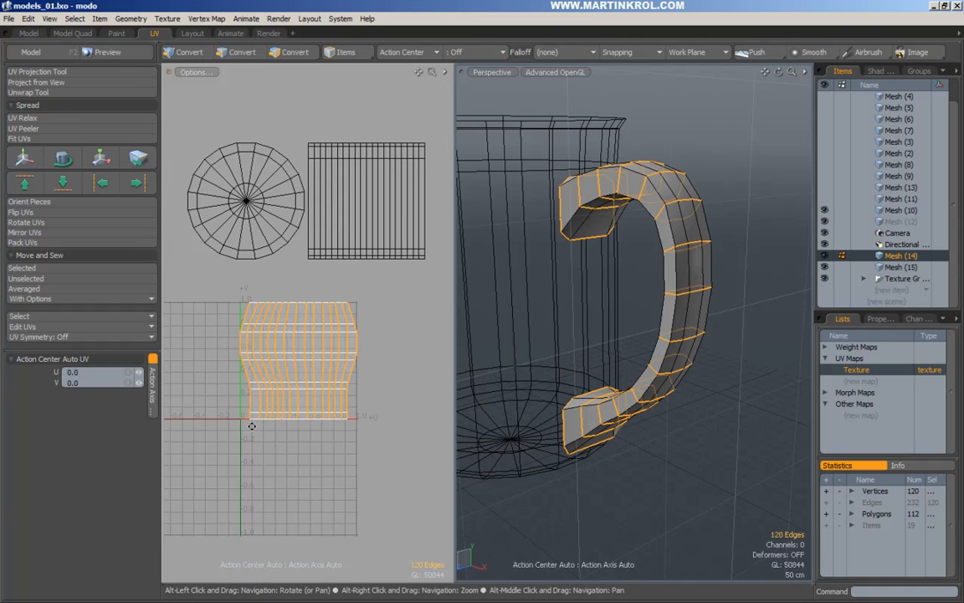
pyautogui.press('y')
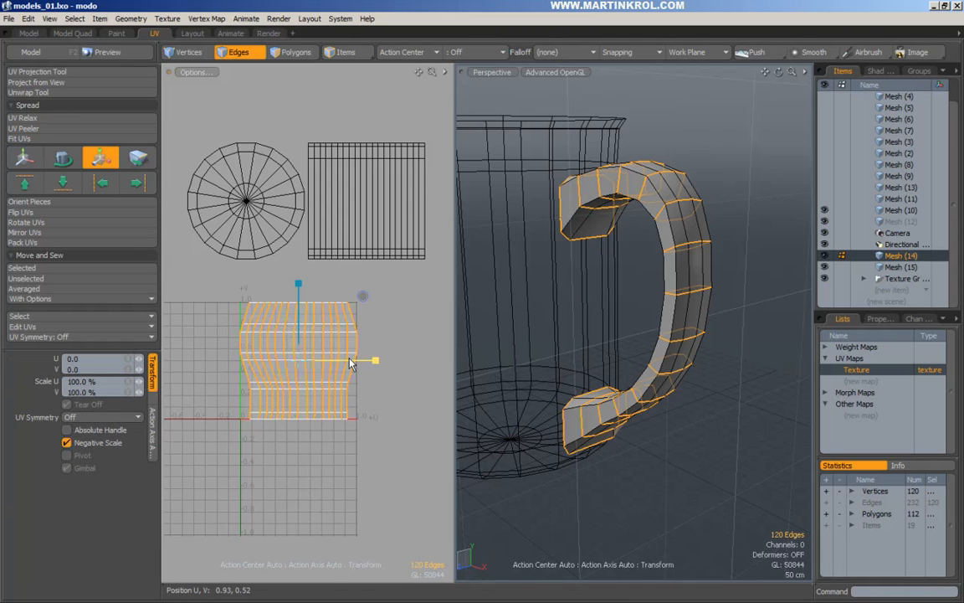
pyautogui.click(402, 51)
pyautogui.moveTo(398, 157)
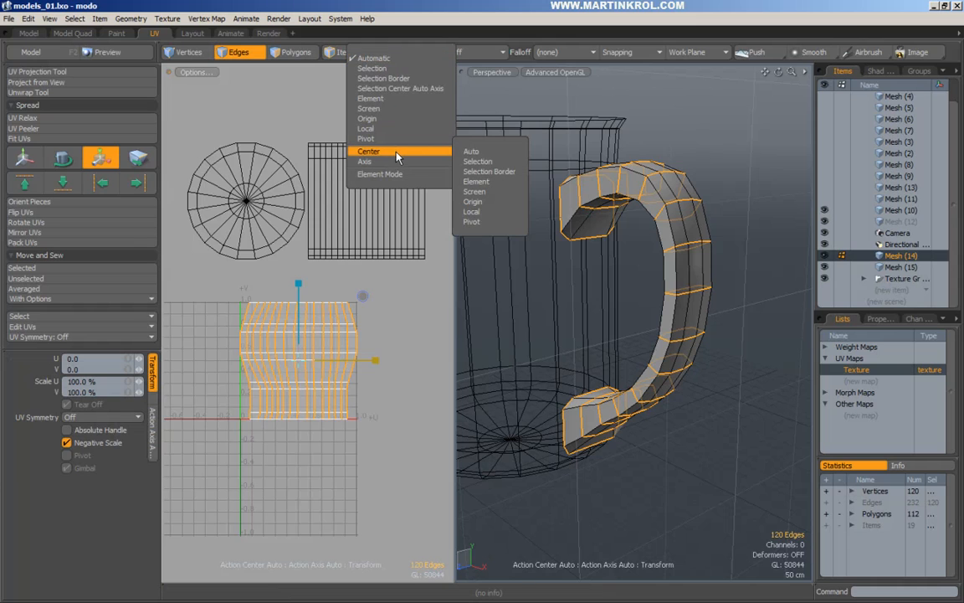
pyautogui.click(472, 211)
pyautogui.moveTo(319, 364); pyautogui.dragTo(260, 360)
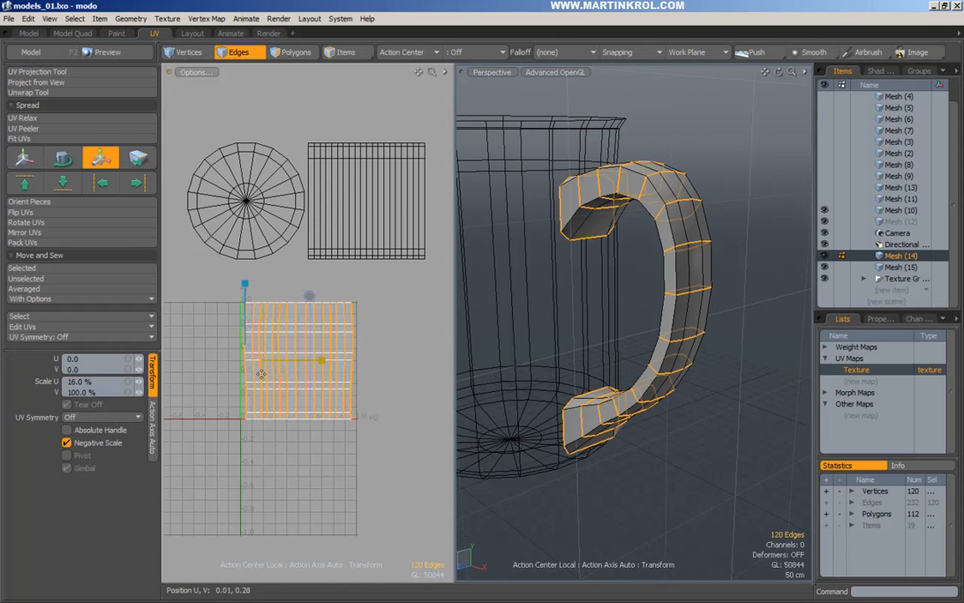
pyautogui.click(90, 443)
pyautogui.press('Escape')
pyautogui.press('Escape')
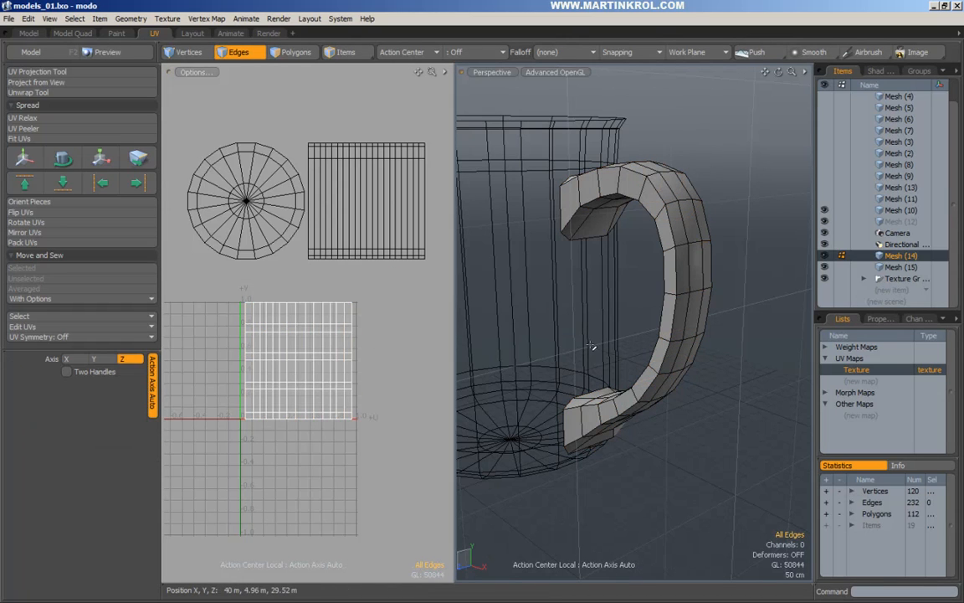
# Assign the checker texture material to the handle mesh.
pyautogui.press('m')
pyautogui.click(715, 321)
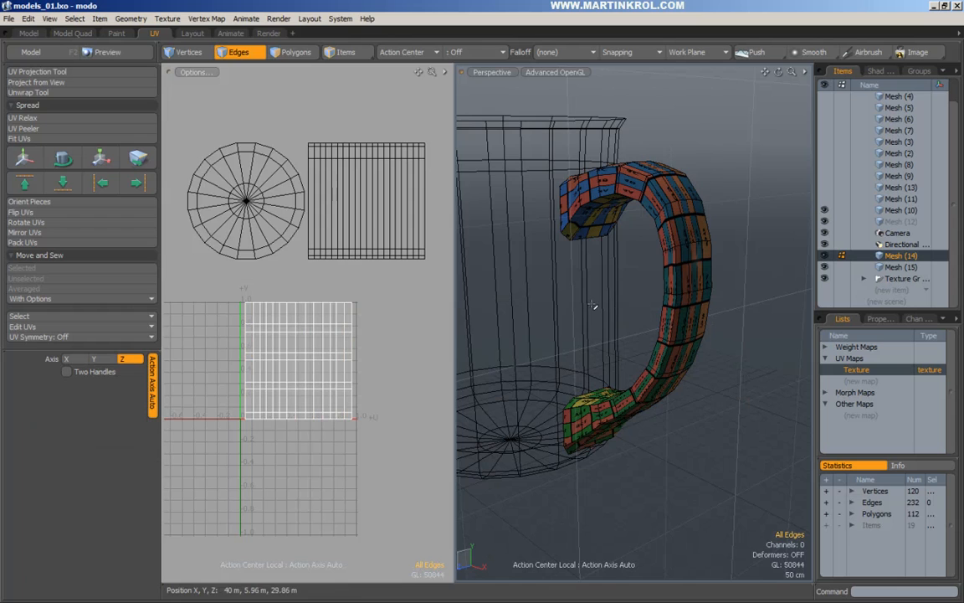
pyautogui.keyDown('alt'); pyautogui.moveTo(595, 306); pyautogui.dragTo(610, 325); pyautogui.keyUp('alt')
# Select the handle's whole UV island as polygons and enlarge it well beyond the 0–1 tile, more in U than in V.
pyautogui.click(299, 50)
pyautogui.doubleClick(332, 325)
pyautogui.press('r')
pyautogui.moveTo(291, 323)
pyautogui.keyDown('ctrl'); pyautogui.keyDown('alt'); pyautogui.mouseDown()
pyautogui.moveTo(313, 319)
pyautogui.moveTo(301, 327)
pyautogui.mouseUp(); pyautogui.keyUp('alt'); pyautogui.keyUp('ctrl')
pyautogui.click(300, 334)
pyautogui.press('space')
pyautogui.scroll(-3, 343, 273)
pyautogui.press('r')
pyautogui.moveTo(384, 258); pyautogui.dragTo(474, 265)
pyautogui.press('space')
# Select the handle's whole UV island and scale it down, mainly in V, to even out the checker squares on the handle.
pyautogui.click(592, 303)
pyautogui.scroll(4, 592, 285)
pyautogui.keyDown('alt'); pyautogui.moveTo(592, 284); pyautogui.dragTo(557, 275); pyautogui.keyUp('alt')
pyautogui.doubleClick(336, 311)
pyautogui.press('r')
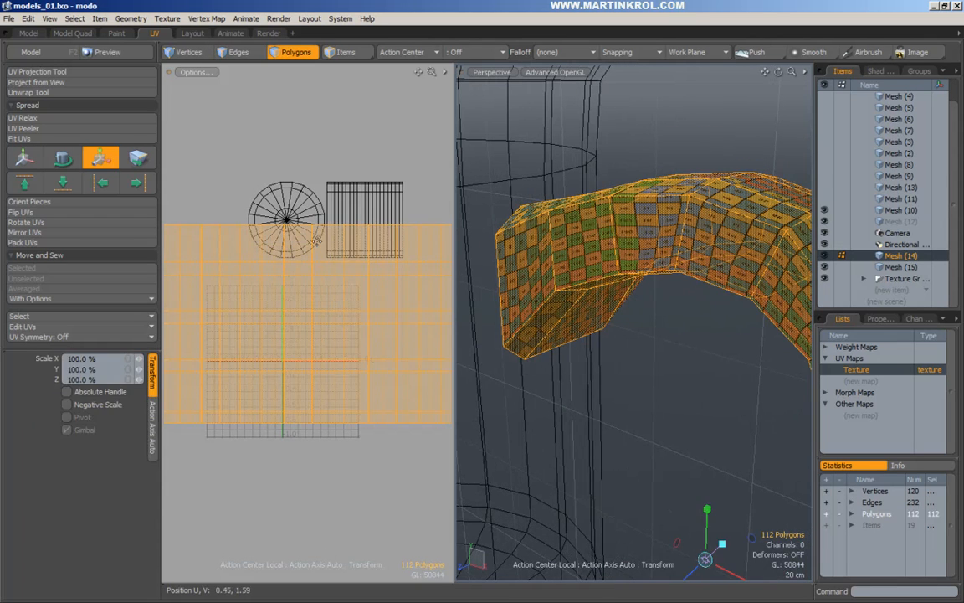
pyautogui.moveTo(318, 244); pyautogui.dragTo(320, 284)
pyautogui.press('q')
pyautogui.click(331, 216)
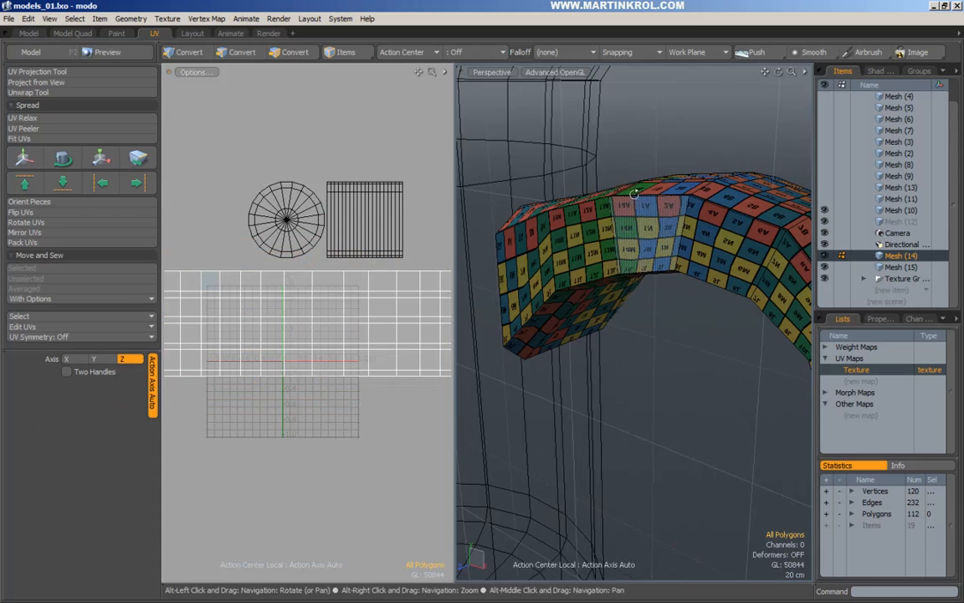
pyautogui.keyDown('alt'); pyautogui.moveTo(634, 190); pyautogui.dragTo(684, 247); pyautogui.keyUp('alt')
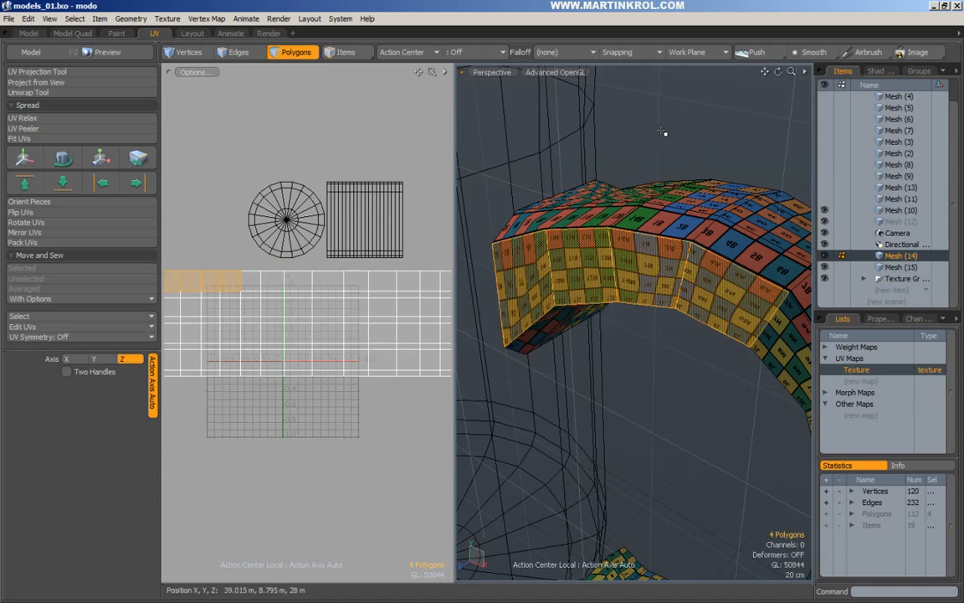
pyautogui.keyDown('alt'); pyautogui.moveTo(667, 144); pyautogui.dragTo(631, 241); pyautogui.keyUp('alt')
pyautogui.press('Tab')
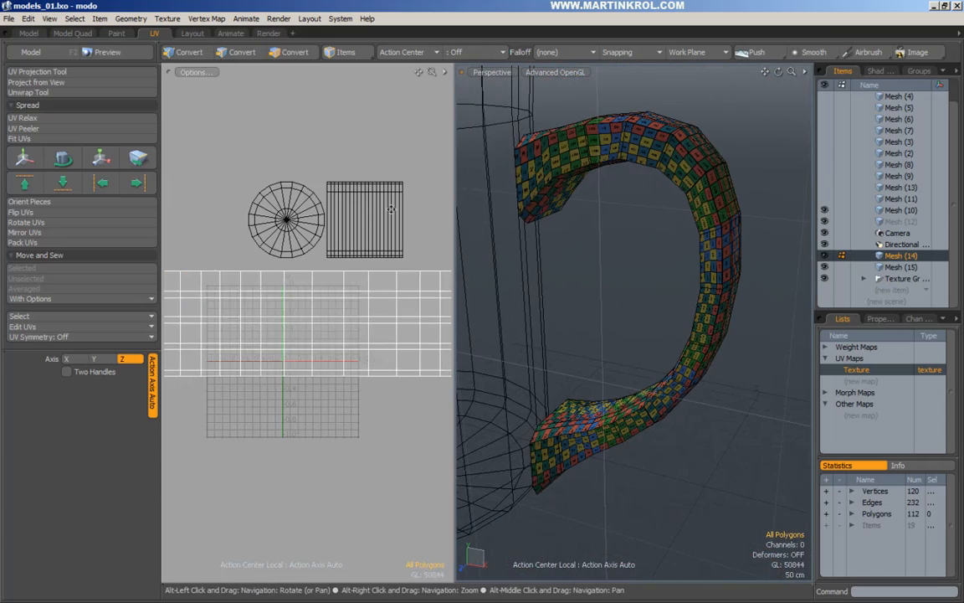
# Move the handle's UV island above the inner floor and inner wall islands, clear of the 0–1 tile.
pyautogui.keyDown('alt'); pyautogui.moveTo(388, 210); pyautogui.dragTo(347, 189, button='right'); pyautogui.keyUp('alt')
pyautogui.keyDown('alt'); pyautogui.moveTo(347, 188); pyautogui.dragTo(338, 50); pyautogui.keyUp('alt')
pyautogui.press('w')
pyautogui.press('q')
pyautogui.scroll(-1, 350, 253)
pyautogui.keyDown('alt'); pyautogui.moveTo(346, 253); pyautogui.dragTo(293, 317); pyautogui.keyUp('alt')
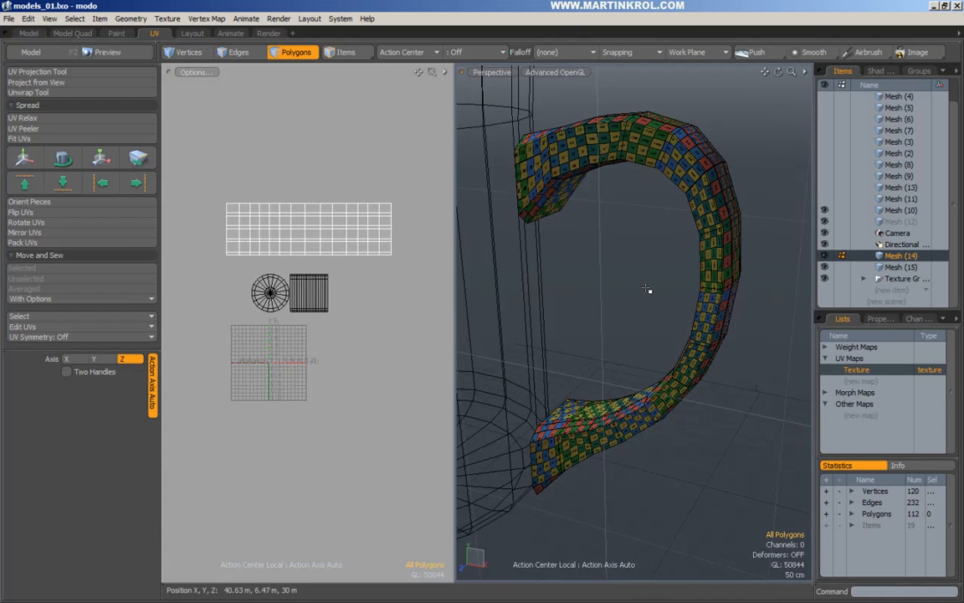
# Cut all the handle polygons and paste them into Mesh (15) together with the mug's inner surfaces.
pyautogui.press('h')
pyautogui.click(902, 268)
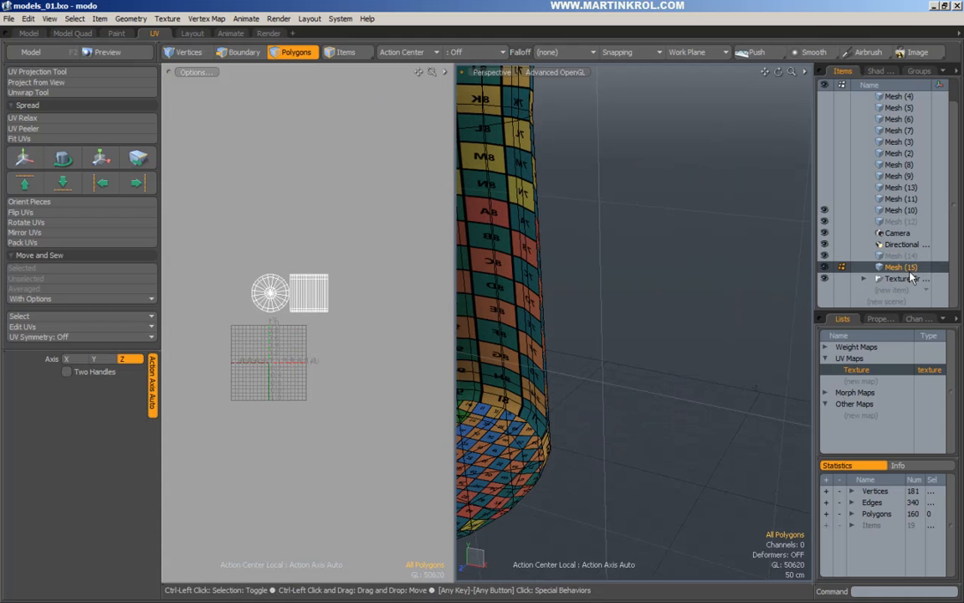
pyautogui.scroll(-4, 728, 332)
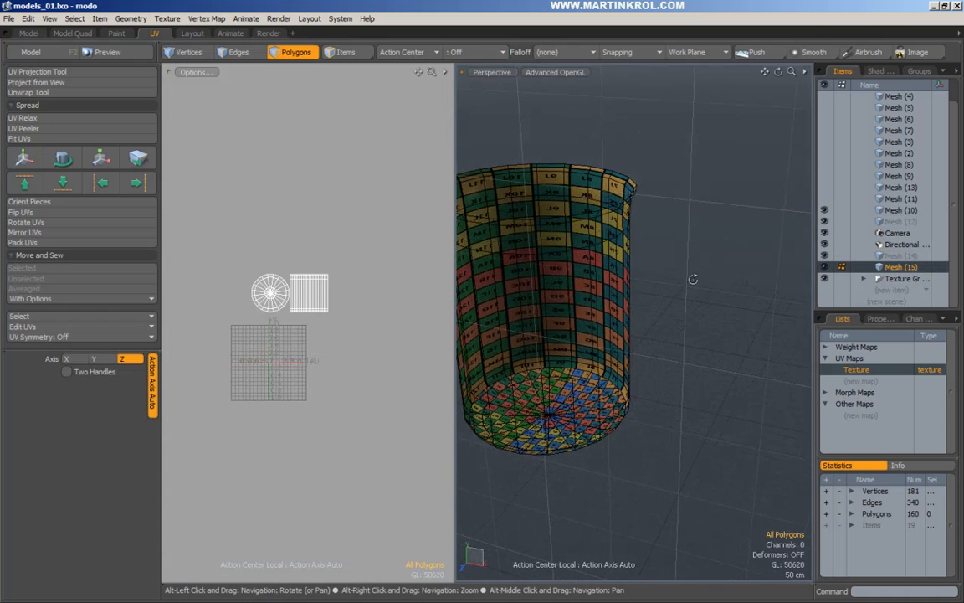
pyautogui.hotkey('ctrl', 'v')
pyautogui.click(746, 223)
pyautogui.keyDown('alt'); pyautogui.moveTo(746, 223); pyautogui.dragTo(704, 176); pyautogui.keyUp('alt')
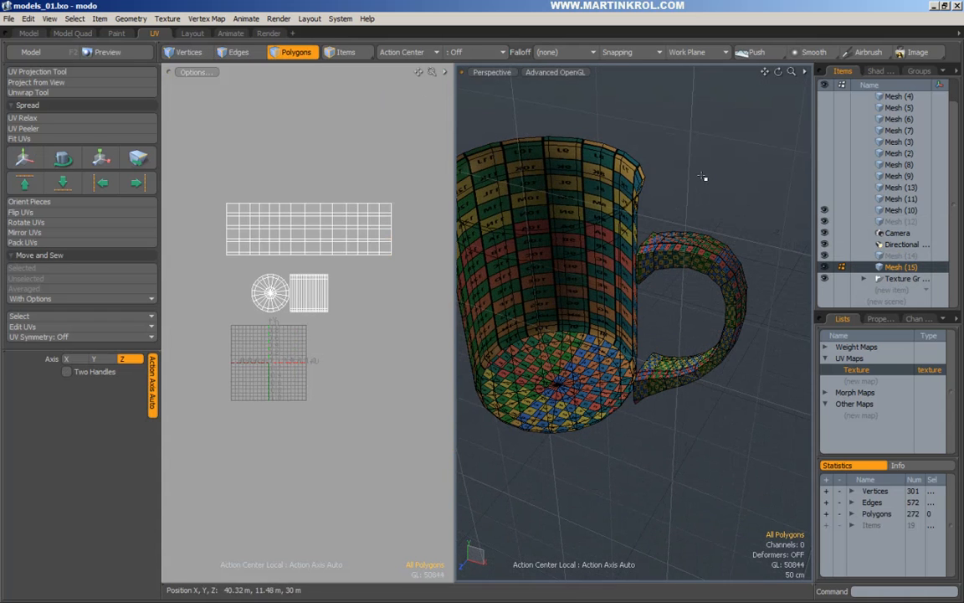
# In Mesh (2), select the centre polygons of the mug's underside and grow the selection out to the base's outer rim.
pyautogui.click(898, 153)
pyautogui.keyDown('alt'); pyautogui.moveTo(707, 213); pyautogui.dragTo(704, 293); pyautogui.keyUp('alt')
pyautogui.moveTo(655, 368)
pyautogui.mouseDown()
pyautogui.moveTo(641, 358)
pyautogui.moveTo(655, 367)
pyautogui.mouseUp()
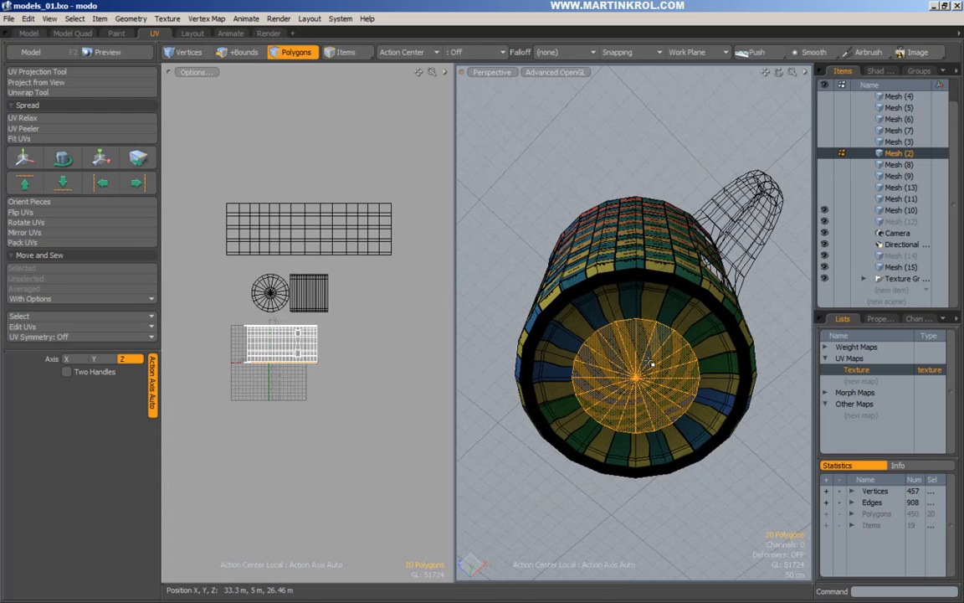
pyautogui.hotkey('shift', 'Up')
pyautogui.hotkey('shift', 'Up')
pyautogui.hotkey('shift', 'Up')
pyautogui.hotkey('shift', 'Up')
pyautogui.hotkey('shift', 'Up')
pyautogui.hotkey('shift', 'Up')
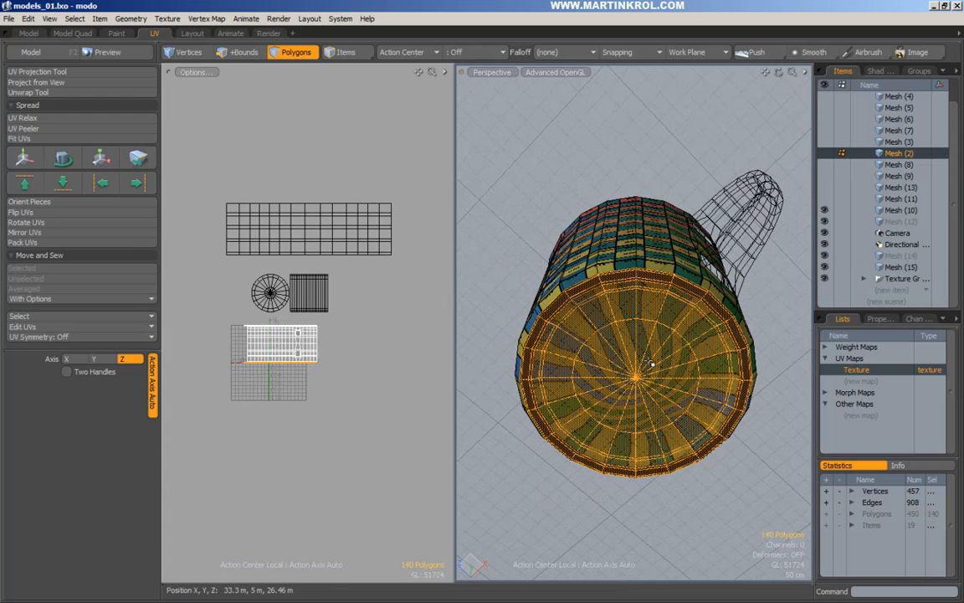
pyautogui.keyDown('alt'); pyautogui.moveTo(652, 364); pyautogui.dragTo(657, 326); pyautogui.keyUp('alt')
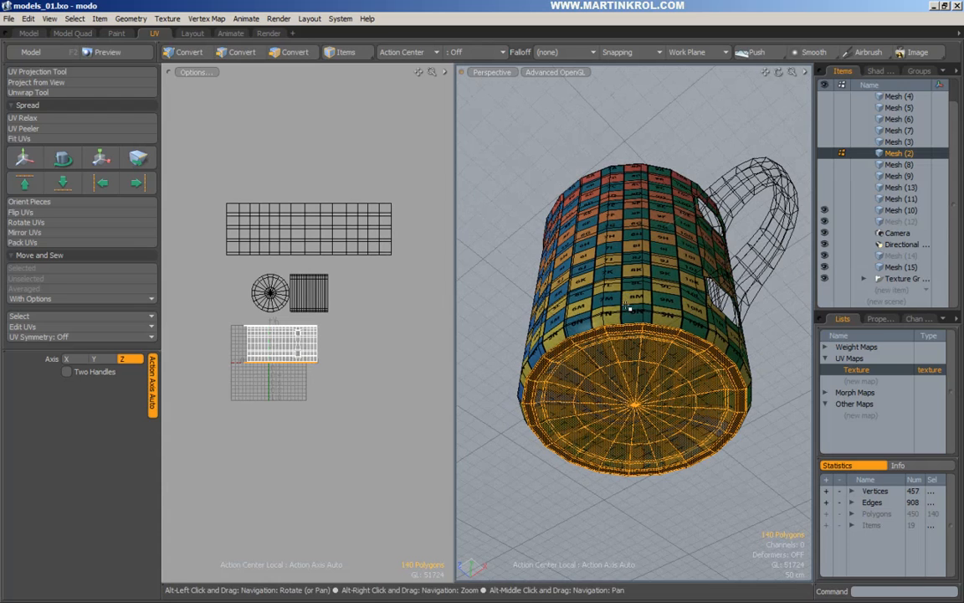
# Project UVs onto the selected underside polygons with a Planar projection on the Y axis and Automatic settings.
pyautogui.click(29, 72)
pyautogui.click(92, 358)
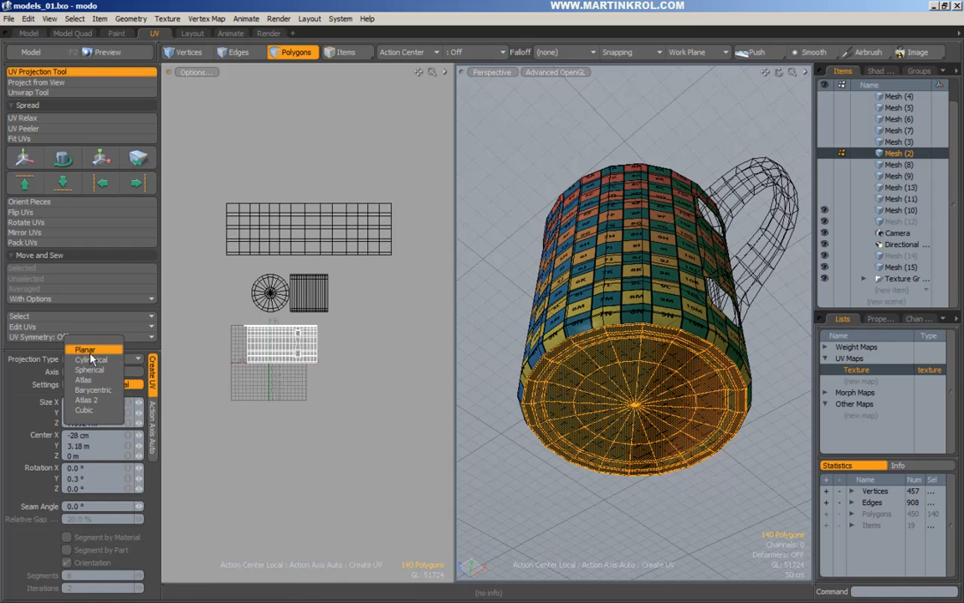
pyautogui.click(89, 350)
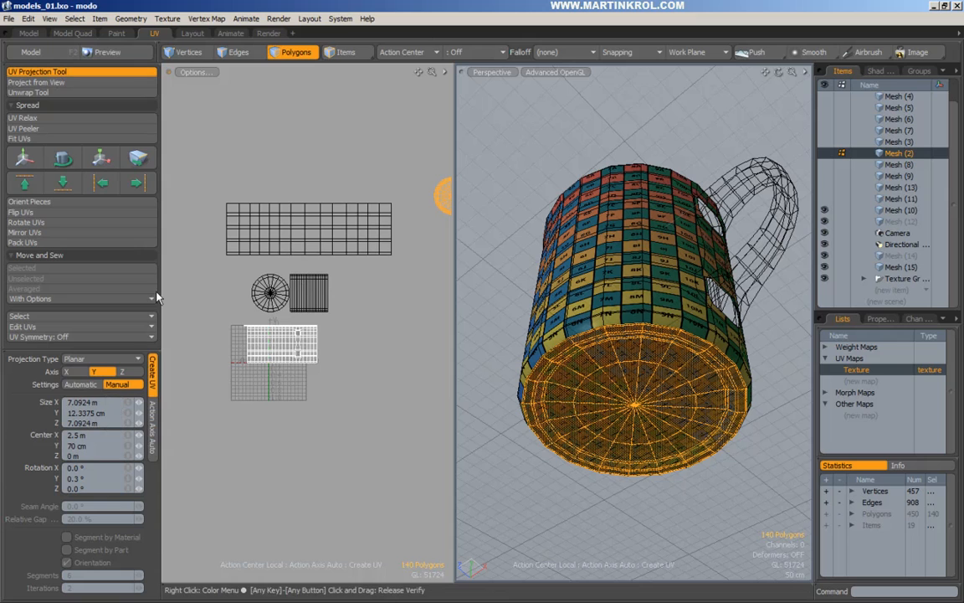
pyautogui.scroll(-2, 386, 232)
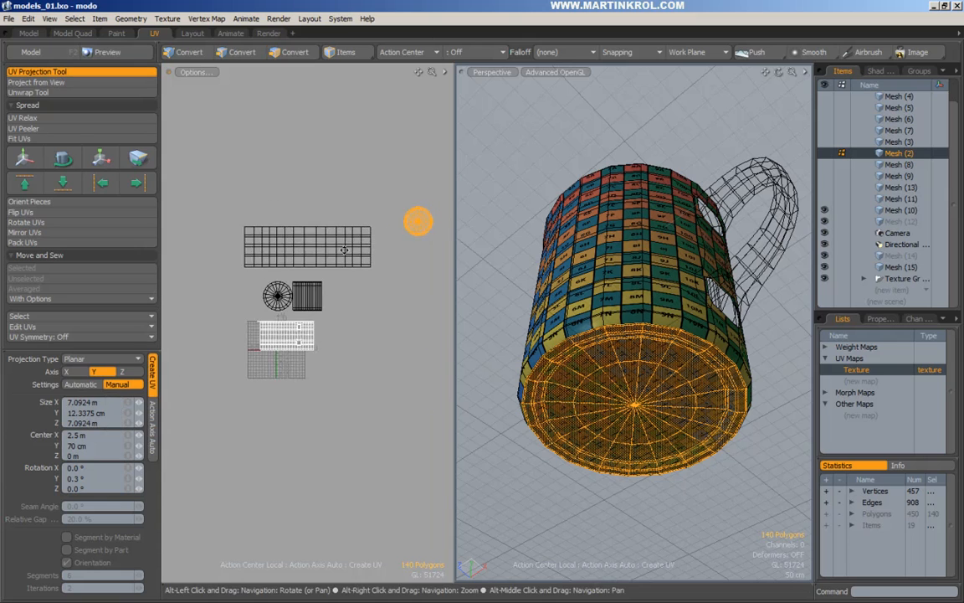
pyautogui.keyDown('alt'); pyautogui.moveTo(390, 217); pyautogui.dragTo(367, 238); pyautogui.keyUp('alt')
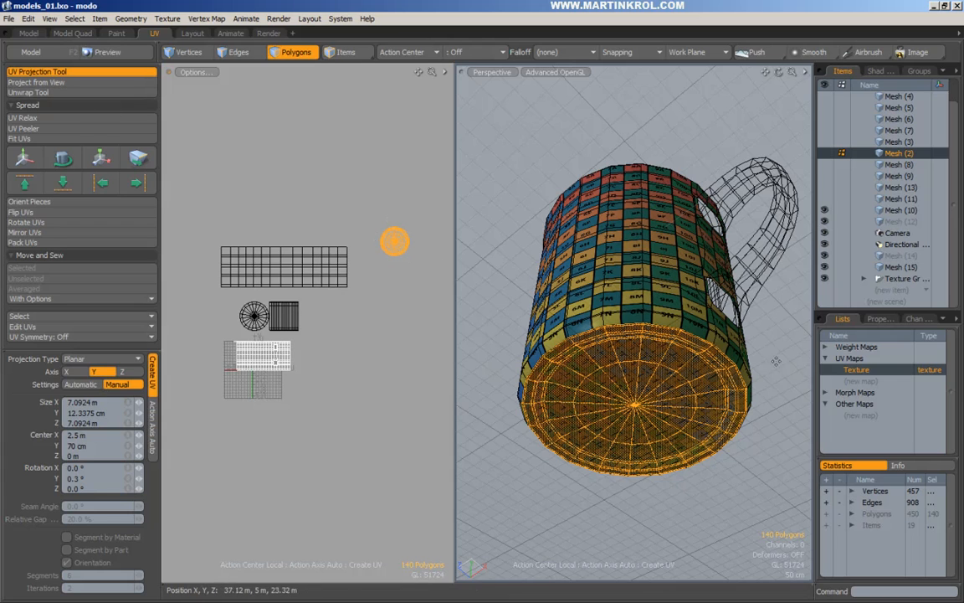
pyautogui.click(80, 384)
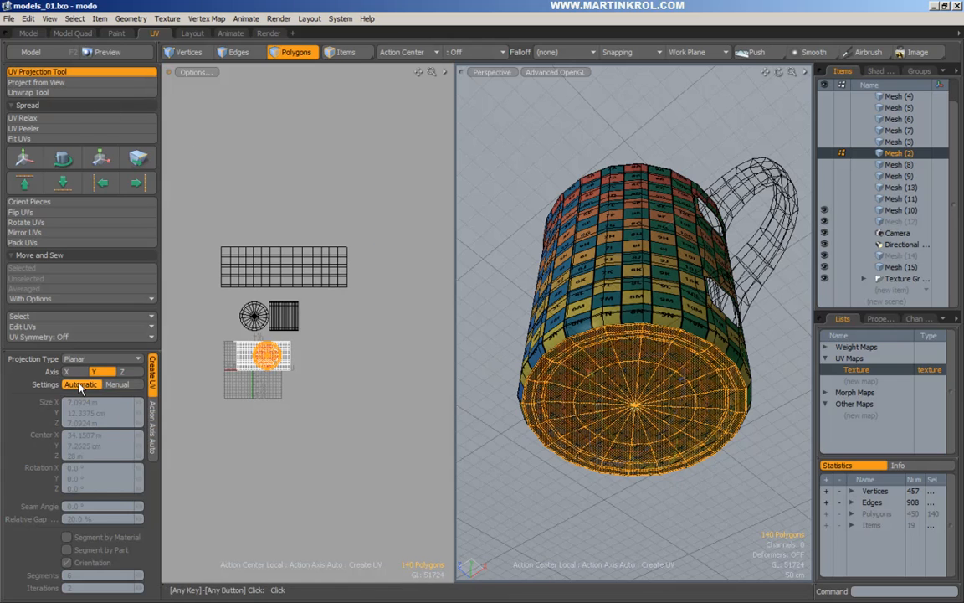
# Move the underside's circular UV island off the body's layout to the right of the inner wall island.
pyautogui.keyDown('ctrl'); pyautogui.keyDown('alt'); pyautogui.moveTo(275, 353); pyautogui.dragTo(324, 353); pyautogui.keyUp('alt'); pyautogui.keyUp('ctrl')
pyautogui.press('w')
pyautogui.moveTo(324, 289); pyautogui.dragTo(455, 180)
pyautogui.press('q')
pyautogui.click(467, 433)
pyautogui.keyDown('alt'); pyautogui.moveTo(467, 433); pyautogui.dragTo(530, 471); pyautogui.keyUp('alt')
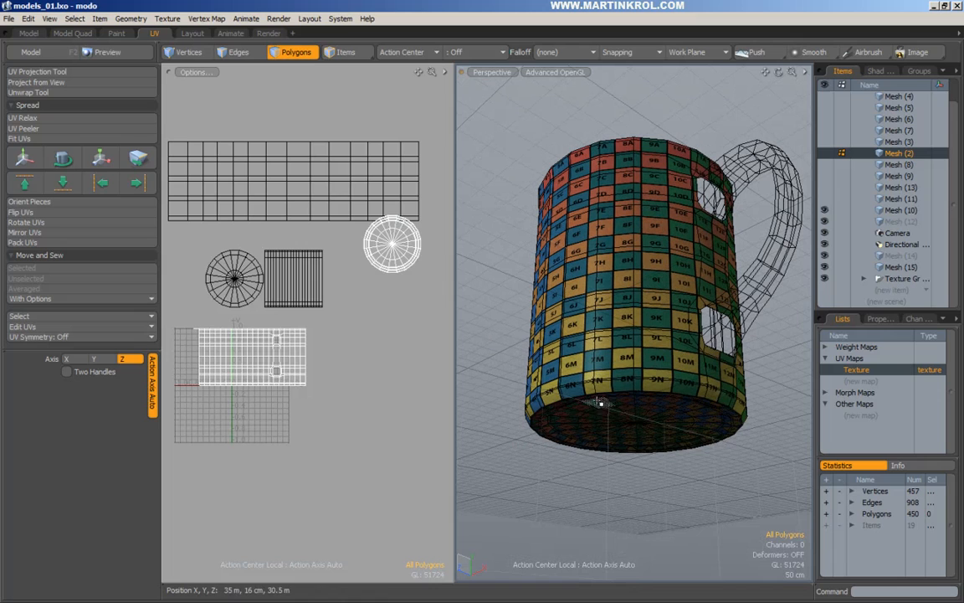
# Transfer the underside polygons from Mesh (2) to Mesh (15) by cutting and pasting, and make Mesh (2) active again.
pyautogui.moveTo(326, 144); pyautogui.dragTo(444, 307)
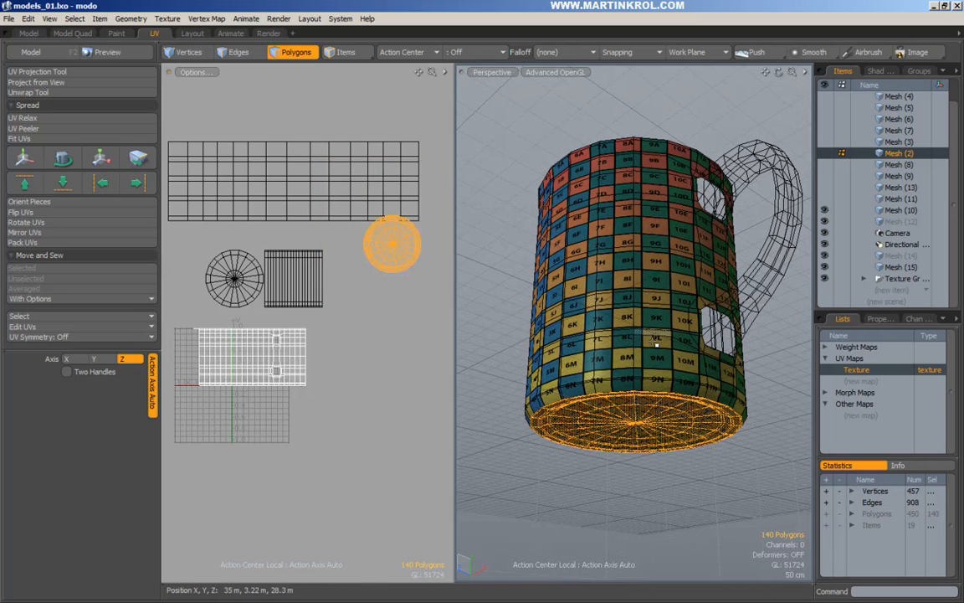
pyautogui.press('Delete')
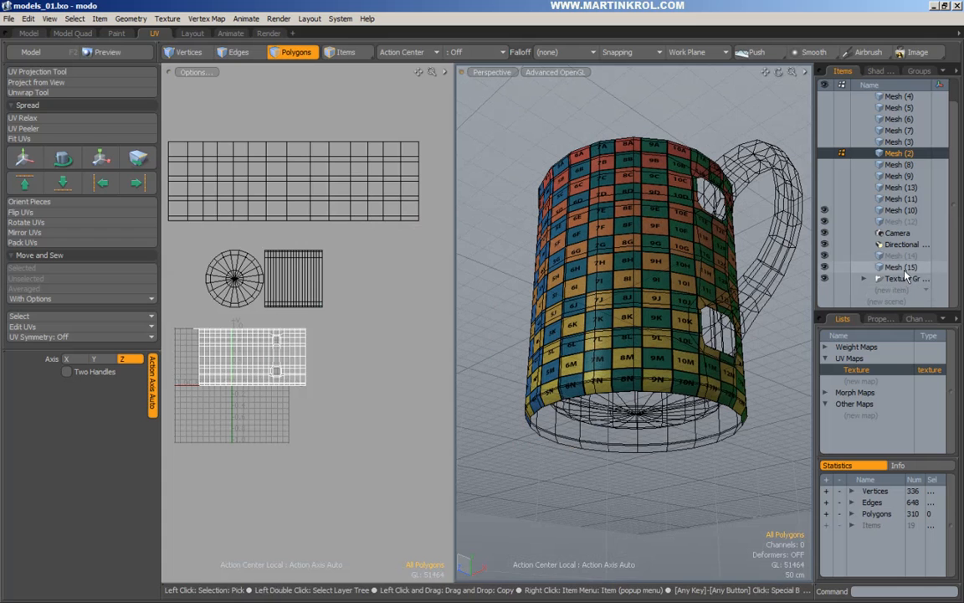
pyautogui.click(862, 267)
pyautogui.hotkey('ctrl', 'v')
pyautogui.click(523, 223)
pyautogui.keyDown('alt'); pyautogui.moveTo(523, 224); pyautogui.dragTo(650, 223); pyautogui.keyUp('alt')
pyautogui.keyDown('alt'); pyautogui.moveTo(726, 189); pyautogui.dragTo(751, 211); pyautogui.keyUp('alt')
pyautogui.click(895, 153)
pyautogui.keyDown('alt'); pyautogui.moveTo(644, 327); pyautogui.dragTo(619, 284); pyautogui.keyUp('alt')
pyautogui.keyDown('alt'); pyautogui.moveTo(660, 151); pyautogui.dragTo(666, 230); pyautogui.keyUp('alt')
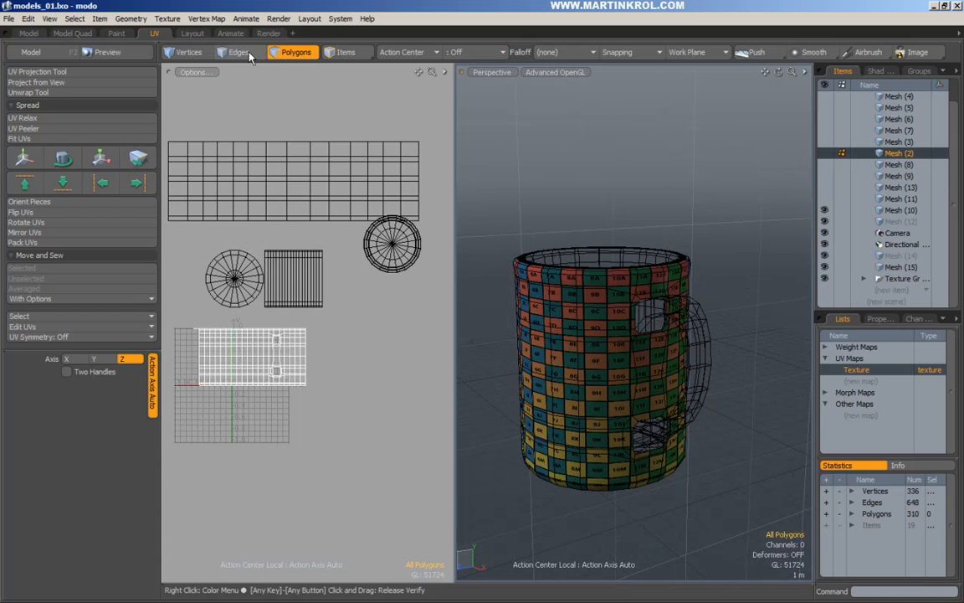
pyautogui.keyDown('alt'); pyautogui.moveTo(291, 119); pyautogui.dragTo(295, 124); pyautogui.keyUp('alt')
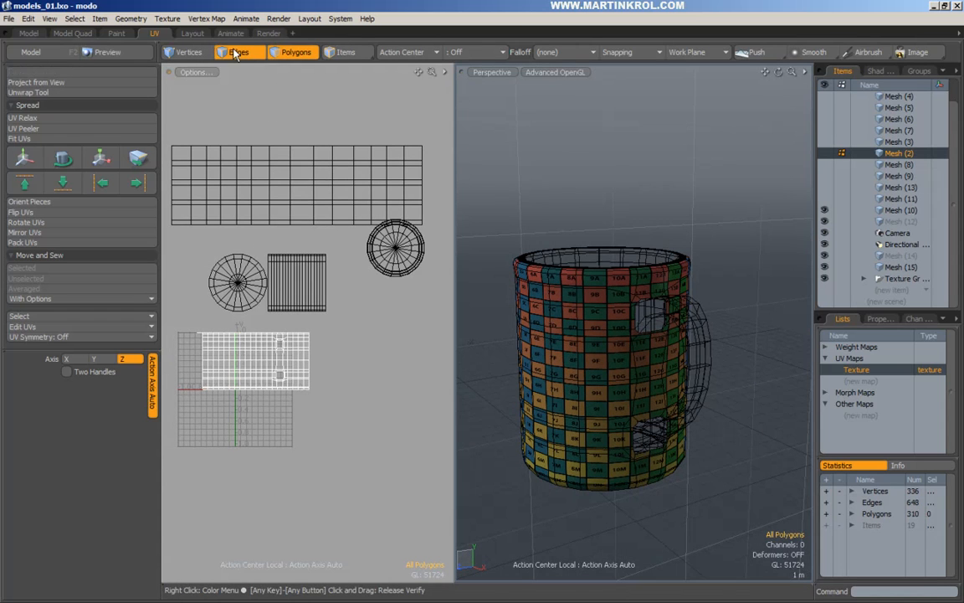
# Try to unwrap the mug's outer body with the Unwrap Tool, using one vertical edge loop as the seam.
pyautogui.click(234, 52)
pyautogui.keyDown('alt'); pyautogui.moveTo(535, 326); pyautogui.dragTo(535, 285); pyautogui.keyUp('alt')
pyautogui.doubleClick(616, 307)
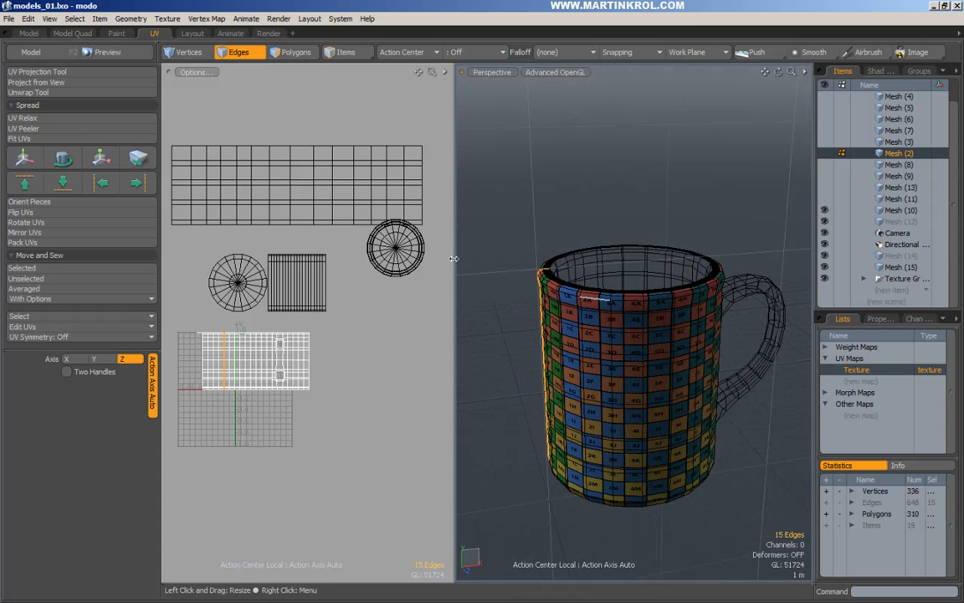
pyautogui.click(59, 95)
pyautogui.click(290, 241)
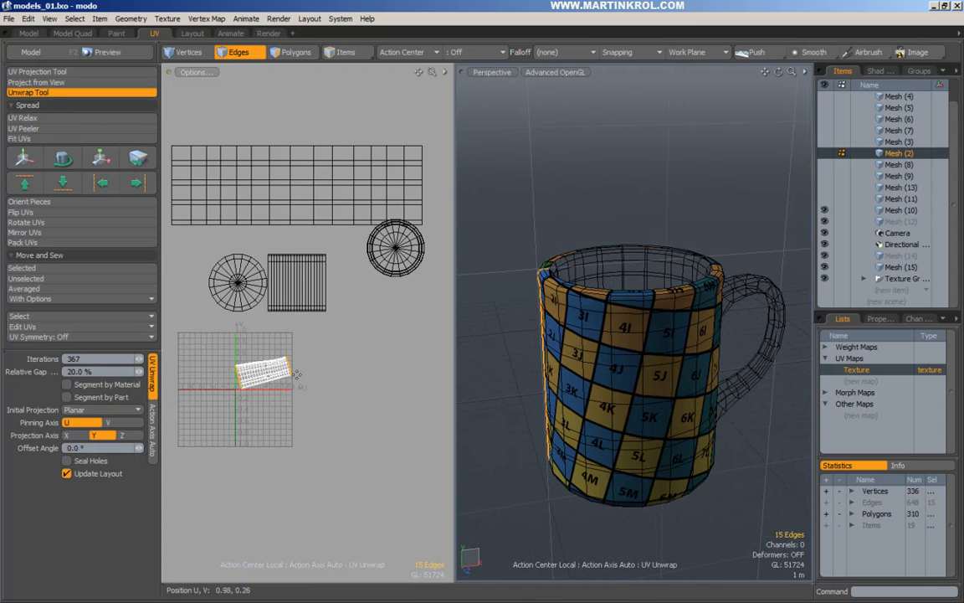
pyautogui.scroll(3, 297, 374)
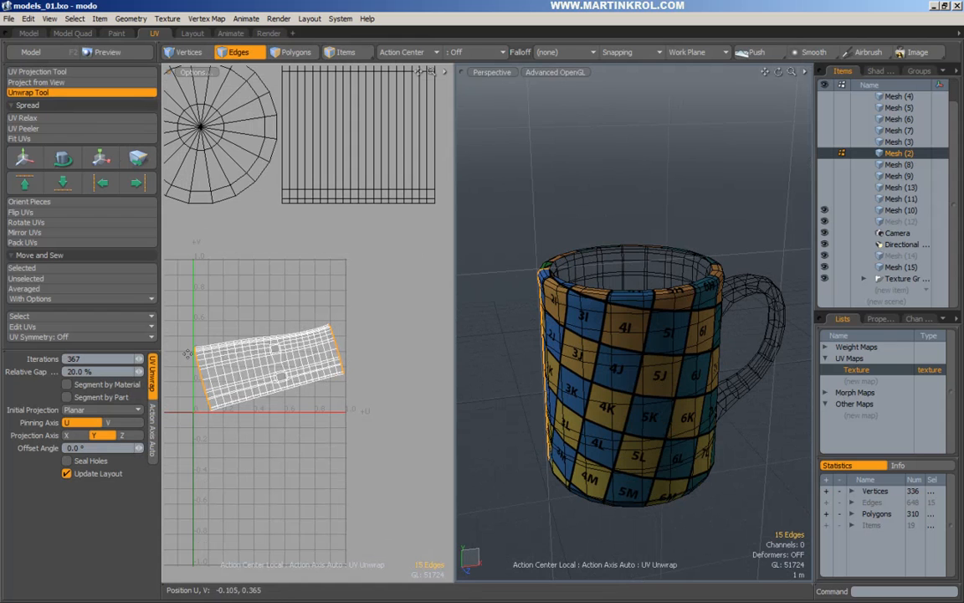
# Try the body unwrap with Cylindrical initial projection, pinning axis V and projection axes X, Y and Z, and clear the edge selection.
pyautogui.click(111, 412)
pyautogui.click(106, 423)
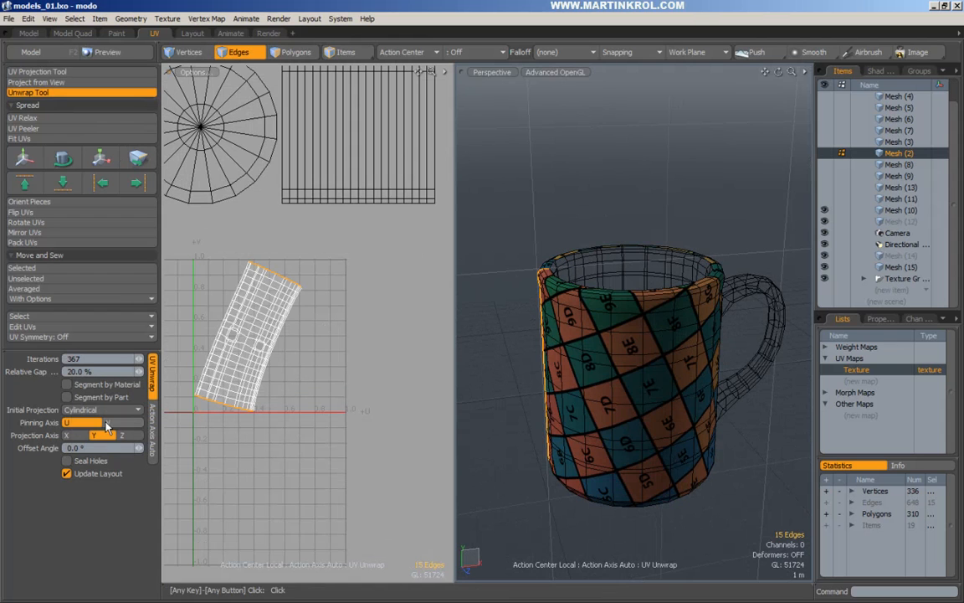
pyautogui.click(119, 422)
pyautogui.click(76, 434)
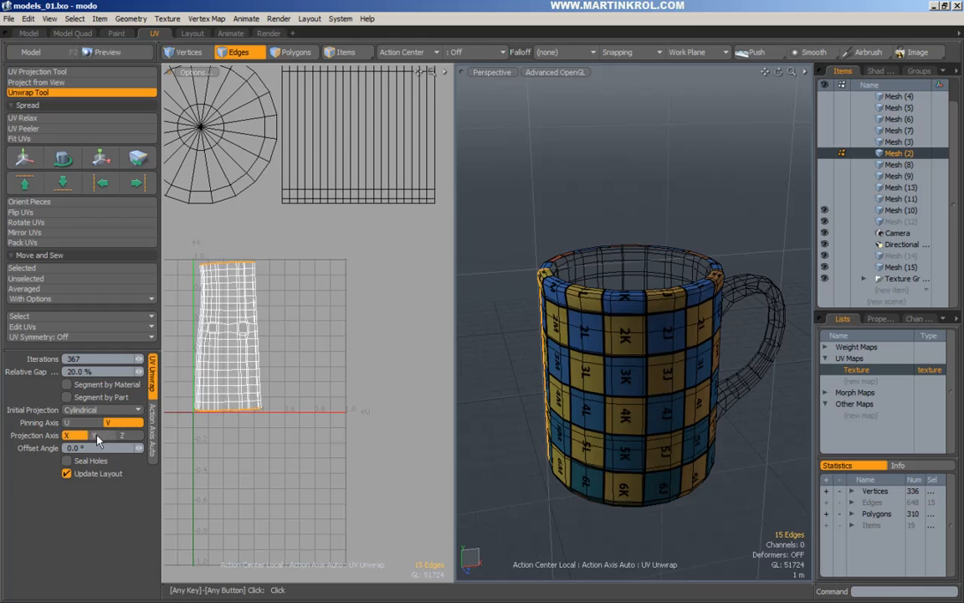
pyautogui.click(98, 434)
pyautogui.click(123, 435)
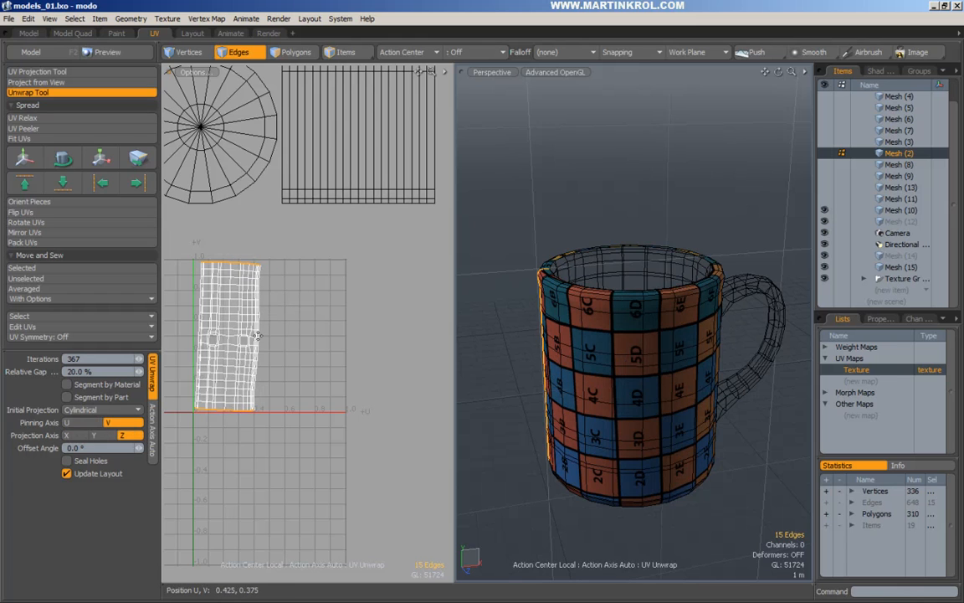
pyautogui.press('space')
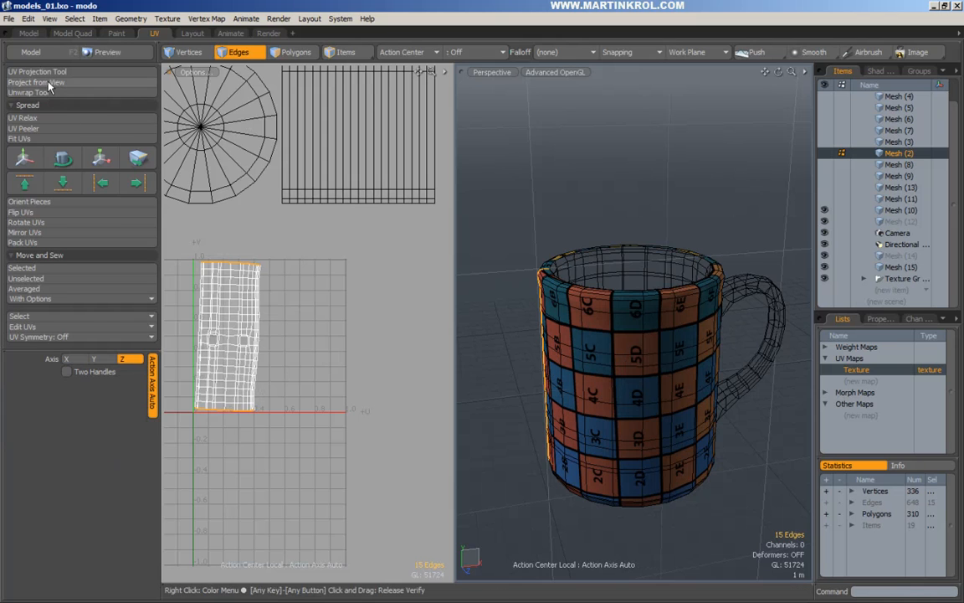
pyautogui.click(313, 268)
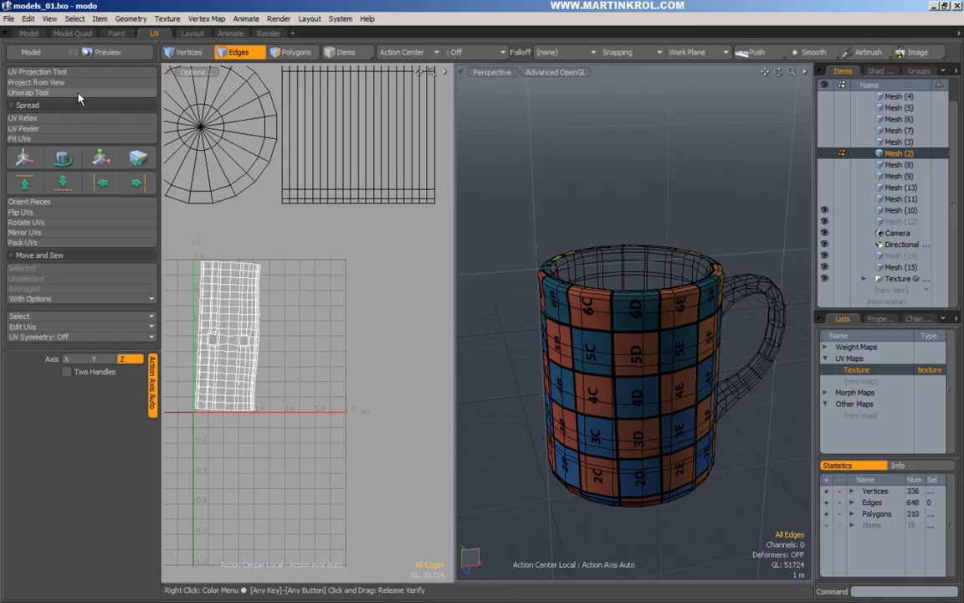
# Project the outer body's UVs with the UV Projection Tool, using the Cylindrical type on the Y axis with Automatic settings.
pyautogui.click(43, 72)
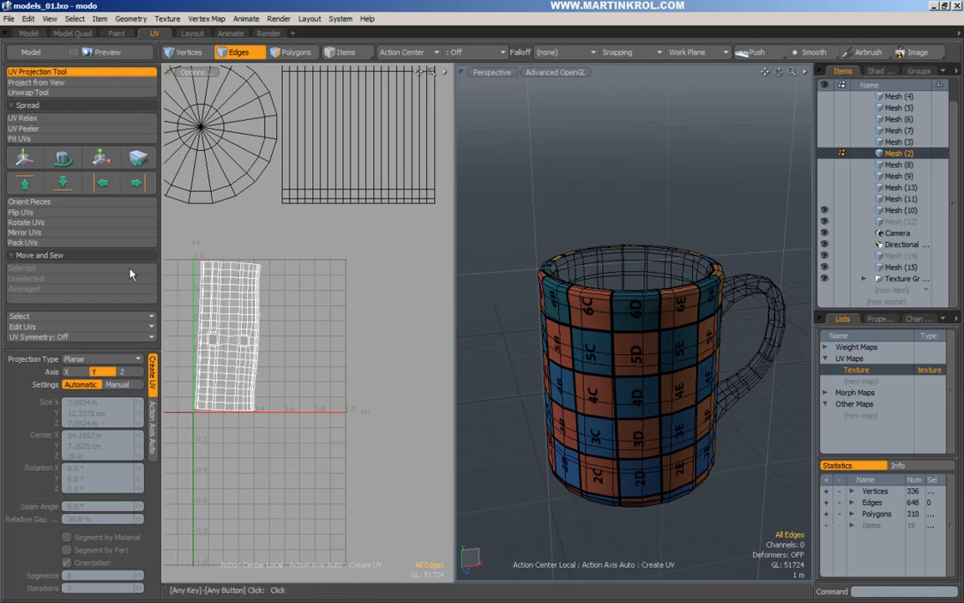
pyautogui.click(95, 359)
pyautogui.click(92, 333)
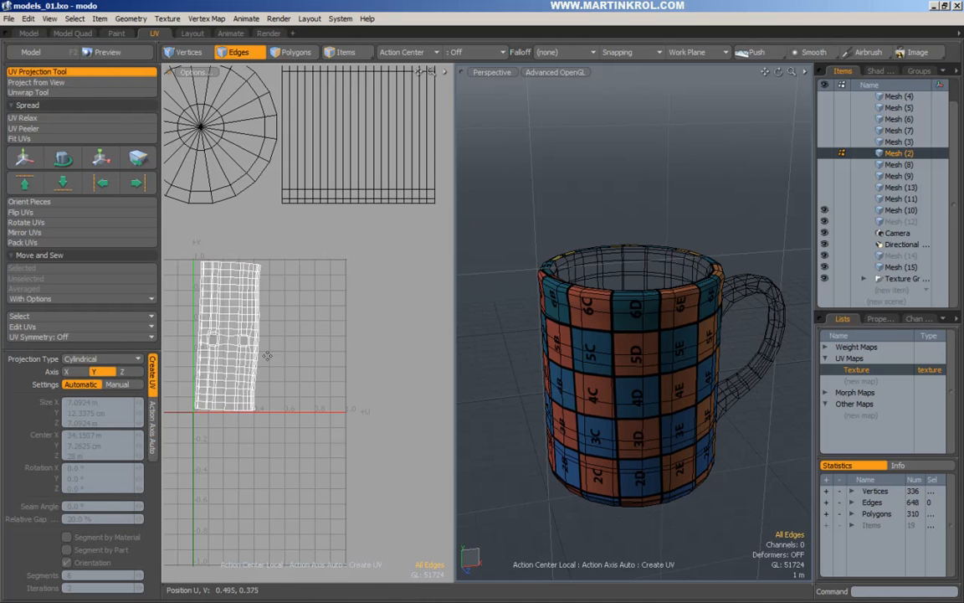
pyautogui.click(293, 347)
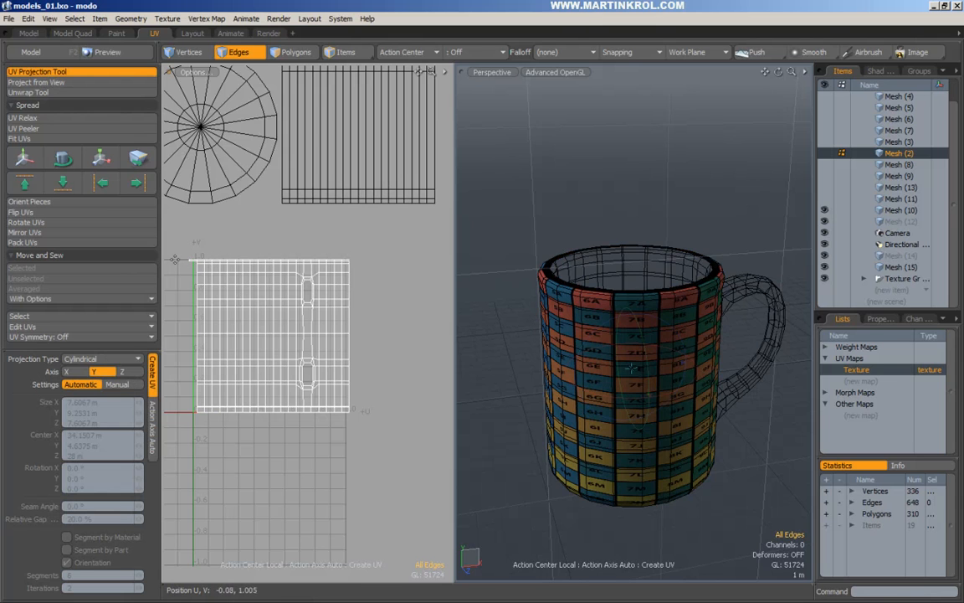
pyautogui.keyDown('alt'); pyautogui.moveTo(357, 255); pyautogui.dragTo(503, 261, button='right'); pyautogui.keyUp('alt')
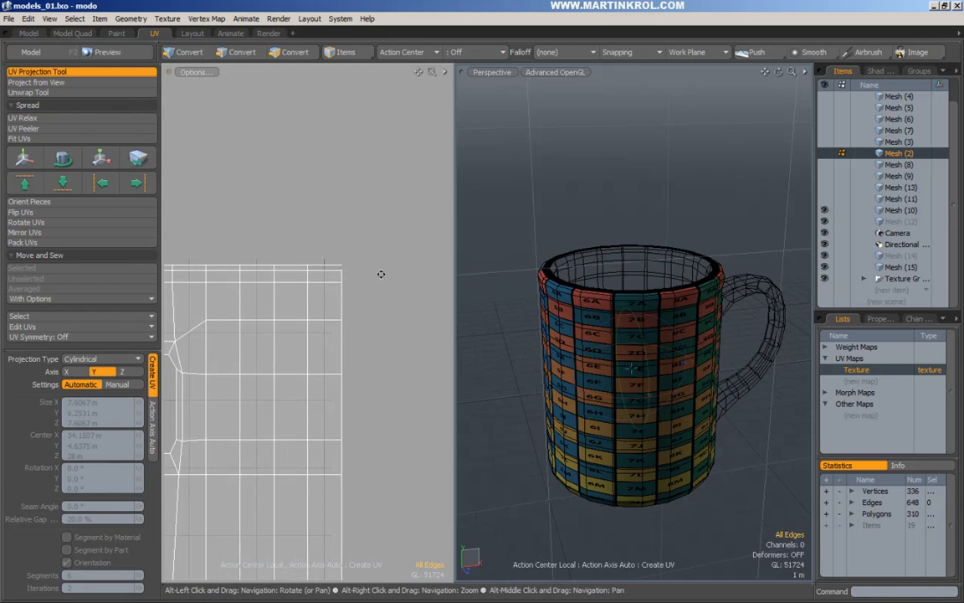
pyautogui.keyDown('alt'); pyautogui.moveTo(381, 268); pyautogui.dragTo(259, 284, button='right'); pyautogui.keyUp('alt')
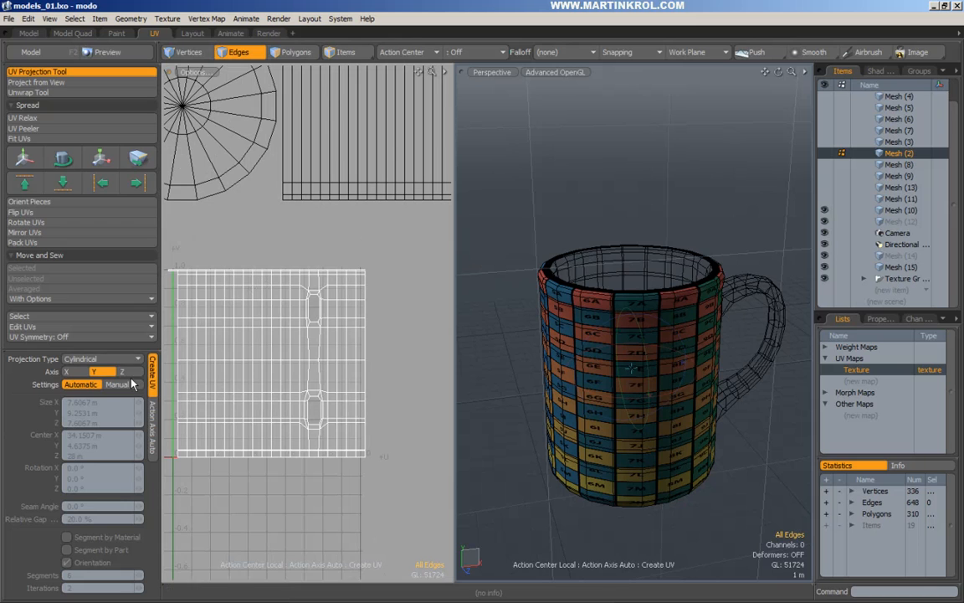
# Switch the cylindrical projection to Manual settings, set Rotation Y to about 1.8° and finish the projection.
pyautogui.click(118, 384)
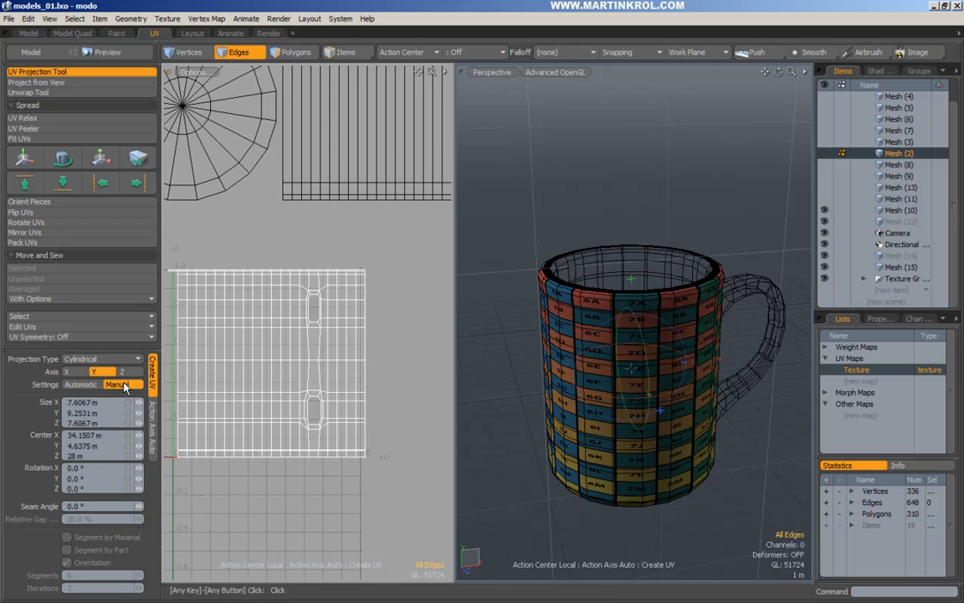
pyautogui.moveTo(128, 478); pyautogui.dragTo(143, 478)
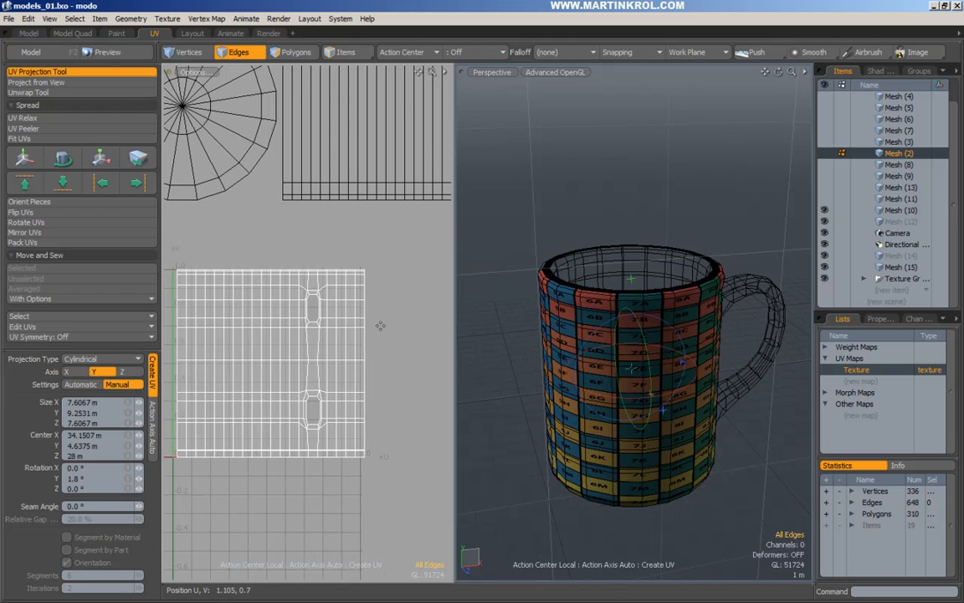
pyautogui.press('space')
# Scale the outer body's entire UV island to about 42.5% in V, leaving U at 100%, and clear the selection.
pyautogui.keyDown('alt'); pyautogui.moveTo(575, 271); pyautogui.dragTo(623, 180); pyautogui.keyUp('alt')
pyautogui.press('3')
pyautogui.doubleClick(309, 347)
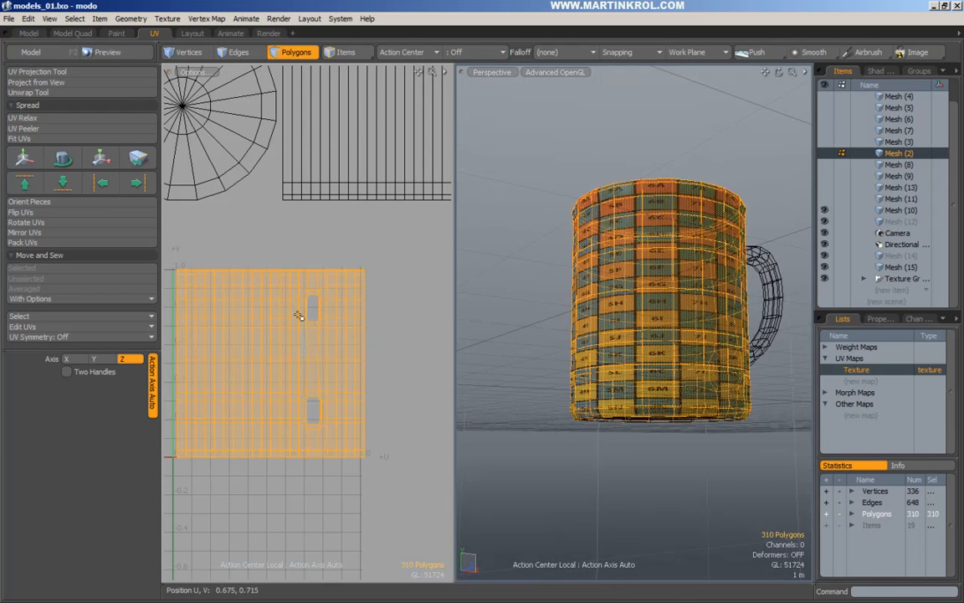
pyautogui.press('r')
pyautogui.moveTo(273, 290); pyautogui.dragTo(270, 335)
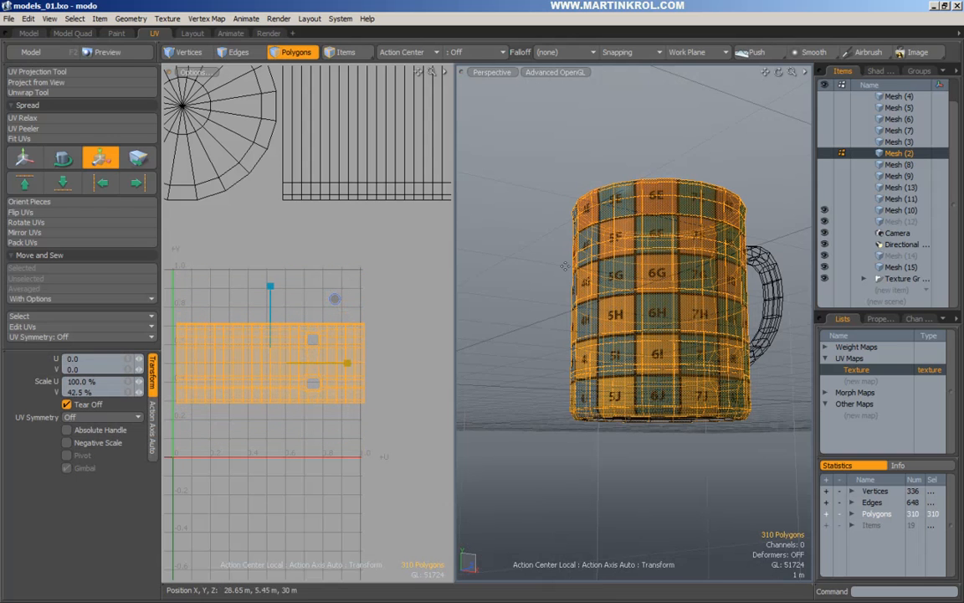
pyautogui.press('q')
pyautogui.click(499, 247)
# Examine the checker texture around the mug's outer body, top rim and lower edge for stretching.
pyautogui.keyDown('alt'); pyautogui.moveTo(559, 251); pyautogui.dragTo(561, 286); pyautogui.keyUp('alt')
pyautogui.keyDown('alt'); pyautogui.moveTo(643, 260); pyautogui.dragTo(643, 318); pyautogui.keyUp('alt')
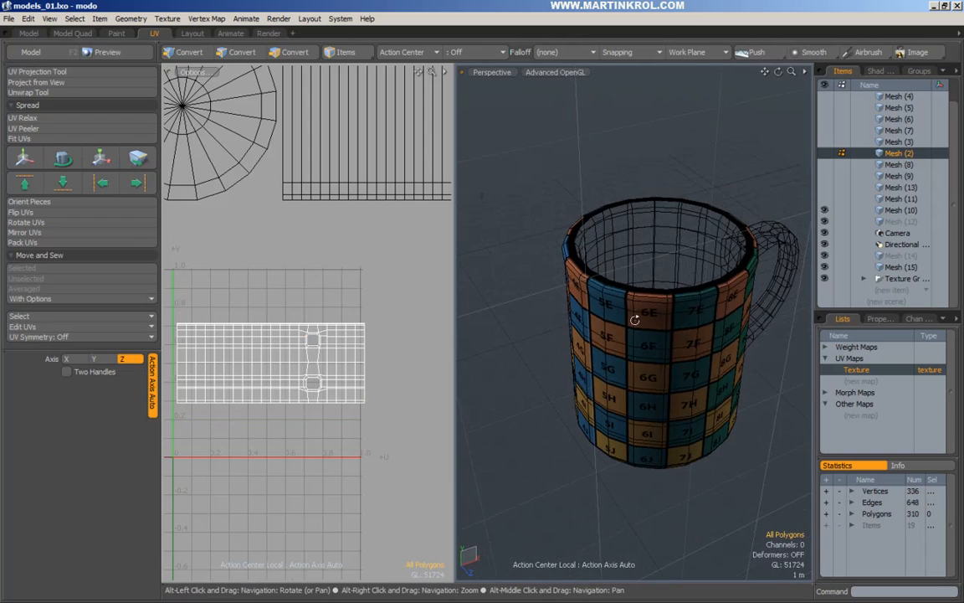
pyautogui.keyDown('alt'); pyautogui.moveTo(699, 352); pyautogui.dragTo(616, 344); pyautogui.keyUp('alt')
pyautogui.scroll(2, 613, 277)
pyautogui.keyDown('alt'); pyautogui.moveTo(502, 189); pyautogui.dragTo(499, 233); pyautogui.keyUp('alt')
pyautogui.keyDown('alt'); pyautogui.moveTo(501, 276); pyautogui.dragTo(501, 237); pyautogui.keyUp('alt')
pyautogui.scroll(-2, 502, 239)
pyautogui.keyDown('alt'); pyautogui.moveTo(549, 343); pyautogui.dragTo(575, 312); pyautogui.keyUp('alt')
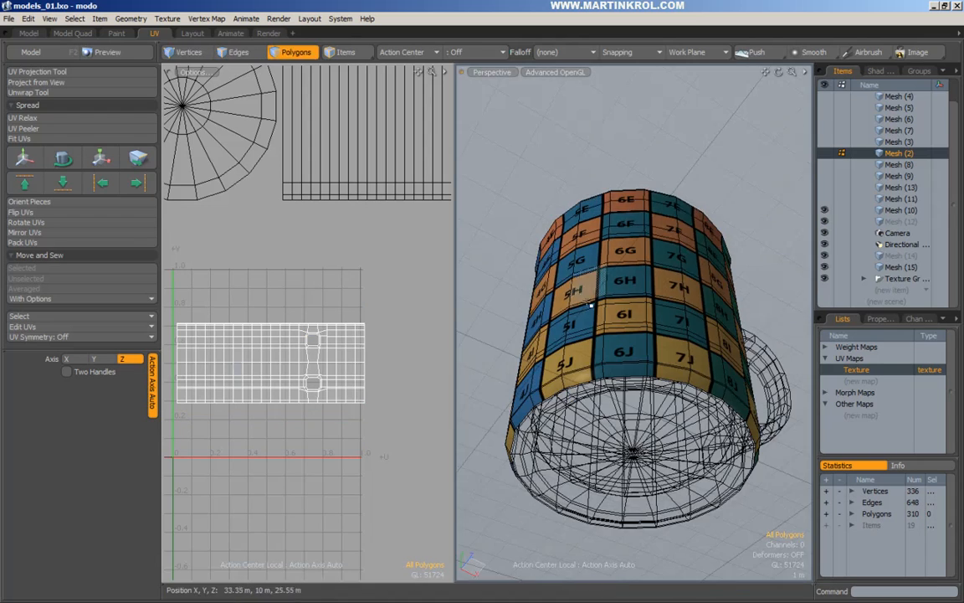
pyautogui.keyDown('alt'); pyautogui.moveTo(586, 268); pyautogui.dragTo(580, 319); pyautogui.keyUp('alt')
pyautogui.keyDown('alt'); pyautogui.moveTo(543, 266); pyautogui.dragTo(536, 293); pyautogui.keyUp('alt')
# Select a few adjacent polygons on the mug's top rim and extend the selection to the complete ring.
pyautogui.moveTo(533, 283); pyautogui.dragTo(553, 321)
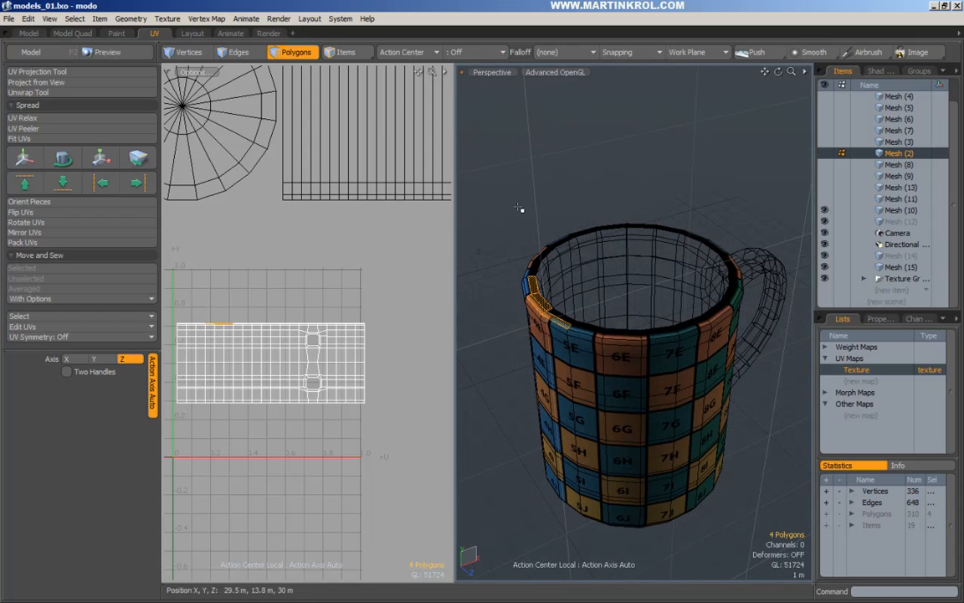
pyautogui.click(518, 227)
pyautogui.scroll(2, 519, 227)
pyautogui.keyDown('alt'); pyautogui.moveTo(519, 227); pyautogui.dragTo(555, 321, button='middle'); pyautogui.keyUp('alt')
pyautogui.moveTo(530, 338)
pyautogui.mouseDown()
pyautogui.moveTo(553, 373)
pyautogui.moveTo(569, 372)
pyautogui.mouseUp()
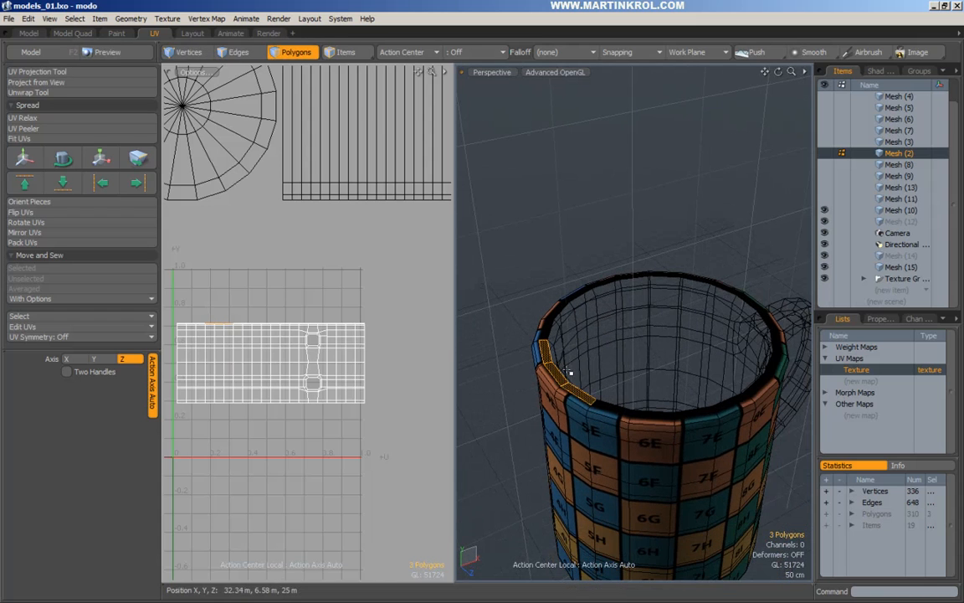
pyautogui.press('Up')
pyautogui.press('Up')
pyautogui.press('Up')
pyautogui.press('Up')
pyautogui.press('Up')
pyautogui.press('Up')
pyautogui.press('Up')
pyautogui.press('Up')
pyautogui.press('Up')
pyautogui.press('Up')
pyautogui.press('Up')
pyautogui.press('Up')
pyautogui.press('Up')
pyautogui.press('Up')
pyautogui.press('Up')
pyautogui.press('Up')
pyautogui.press('Up')
pyautogui.press('Up')
pyautogui.press('Up')
pyautogui.press('Up')
pyautogui.press('Up')
pyautogui.press('Up')
pyautogui.press('Up')
pyautogui.press('Up')
pyautogui.press('Up')
pyautogui.press('Up')
pyautogui.press('Up')
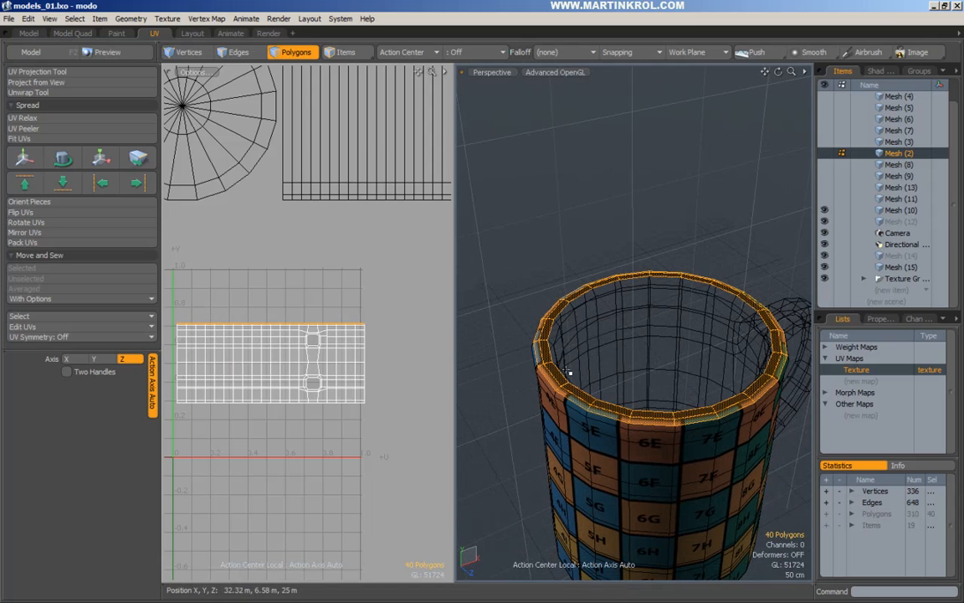
# Project the selected rim polygons' UVs with Planar projection on the Y axis, using Automatic settings instead of Manual.
pyautogui.click(31, 72)
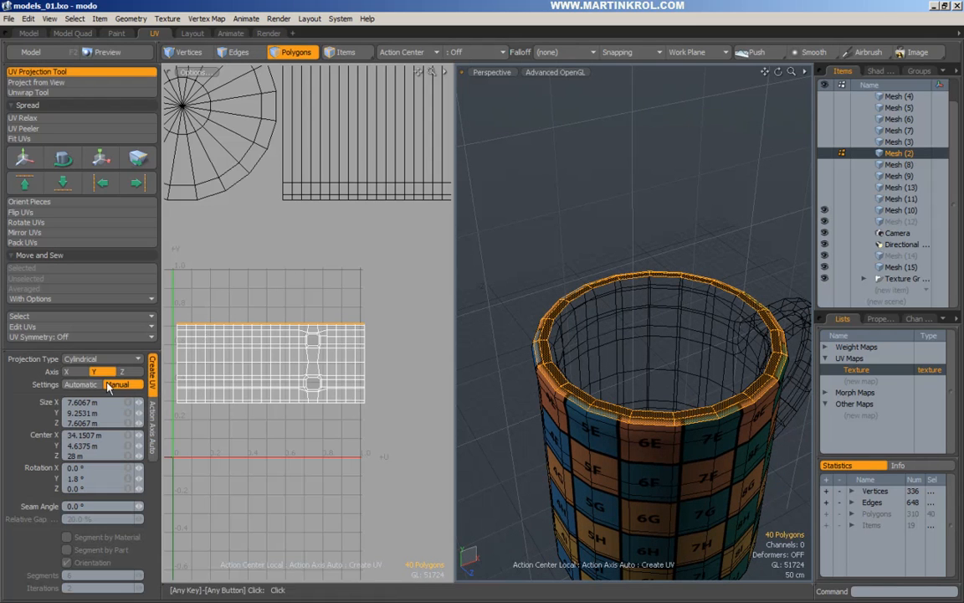
pyautogui.click(83, 359)
pyautogui.click(75, 351)
pyautogui.keyDown('alt'); pyautogui.moveTo(684, 401); pyautogui.dragTo(684, 293); pyautogui.keyUp('alt')
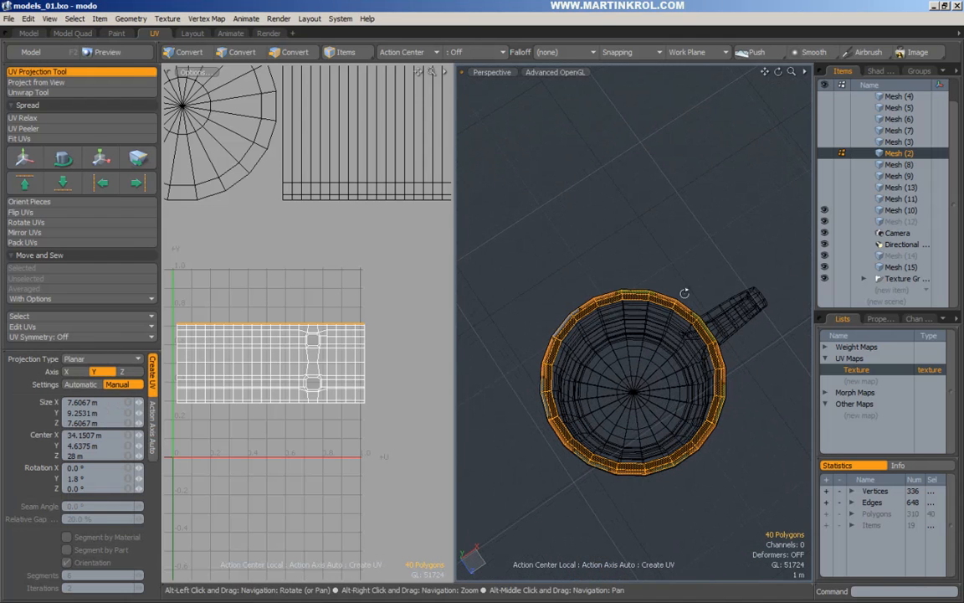
pyautogui.click(109, 383)
pyautogui.keyDown('alt'); pyautogui.moveTo(328, 321); pyautogui.dragTo(172, 347, button='right'); pyautogui.keyUp('alt')
pyautogui.keyDown('alt'); pyautogui.moveTo(284, 324); pyautogui.dragTo(282, 351); pyautogui.keyUp('alt')
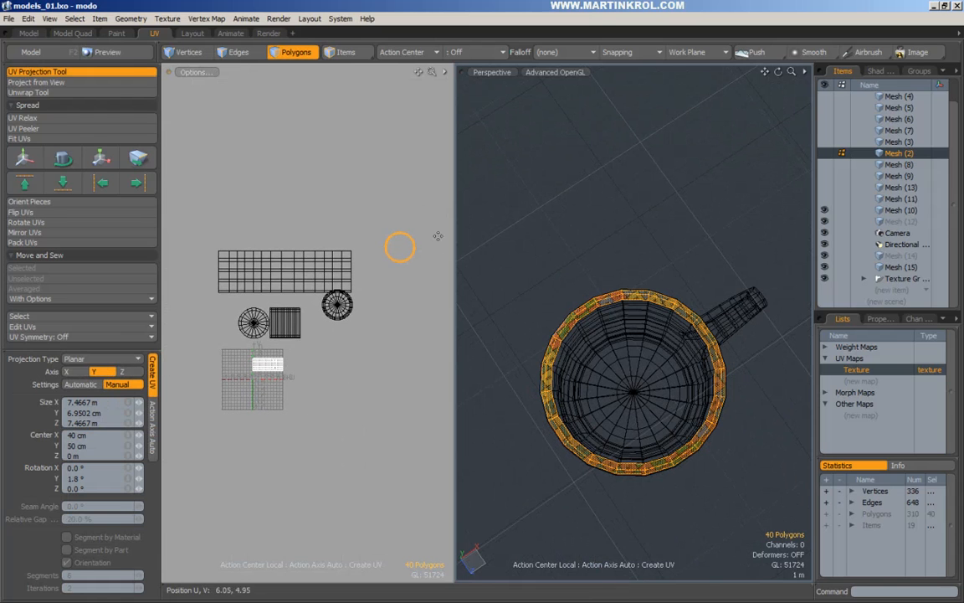
pyautogui.click(80, 383)
pyautogui.keyDown('alt'); pyautogui.moveTo(268, 361); pyautogui.dragTo(359, 364, button='right'); pyautogui.keyUp('alt')
pyautogui.keyDown('alt'); pyautogui.moveTo(359, 364); pyautogui.dragTo(375, 355); pyautogui.keyUp('alt')
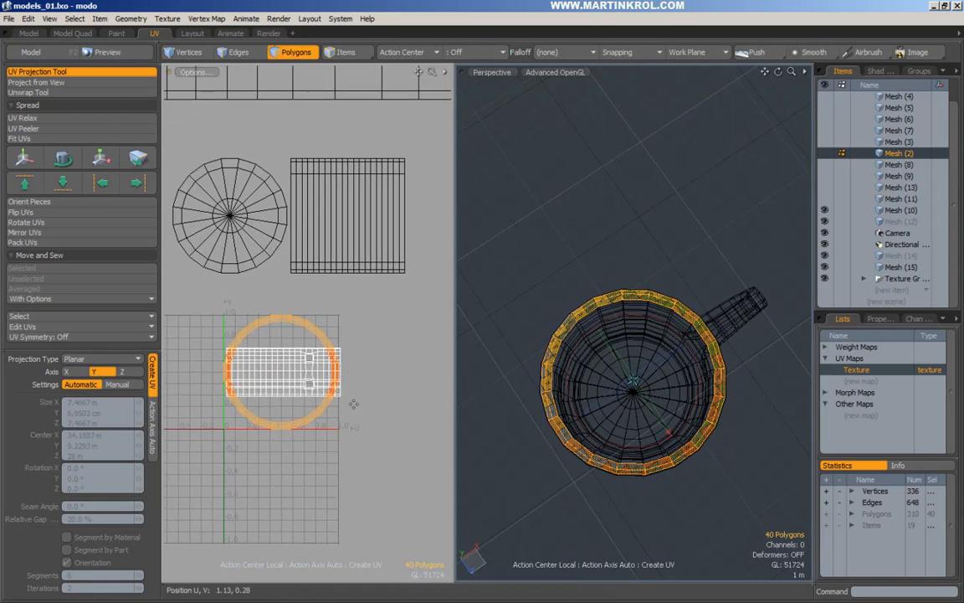
# Move the rim's ring-shaped UV island up and off the outer body's island, and clear the selection.
pyautogui.press('w')
pyautogui.moveTo(353, 393); pyautogui.dragTo(410, 301)
pyautogui.press('q')
pyautogui.moveTo(272, 345); pyautogui.dragTo(273, 347)
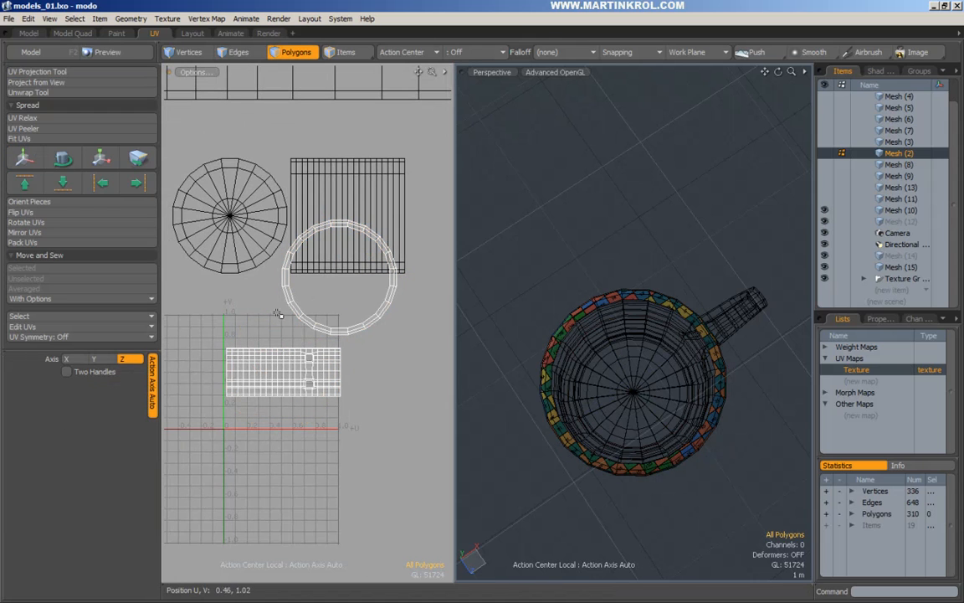
# Transfer the outer body and rim polygons from Mesh (2) to Mesh (15) by cutting and pasting.
pyautogui.keyDown('alt'); pyautogui.moveTo(657, 332); pyautogui.dragTo(649, 308); pyautogui.keyUp('alt')
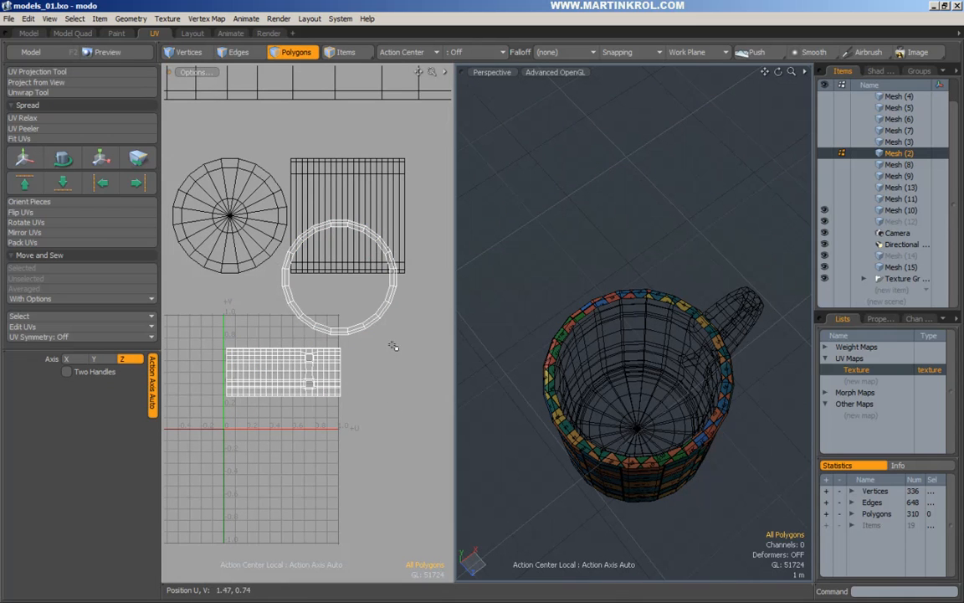
pyautogui.keyDown('alt'); pyautogui.moveTo(400, 338); pyautogui.dragTo(394, 348); pyautogui.keyUp('alt')
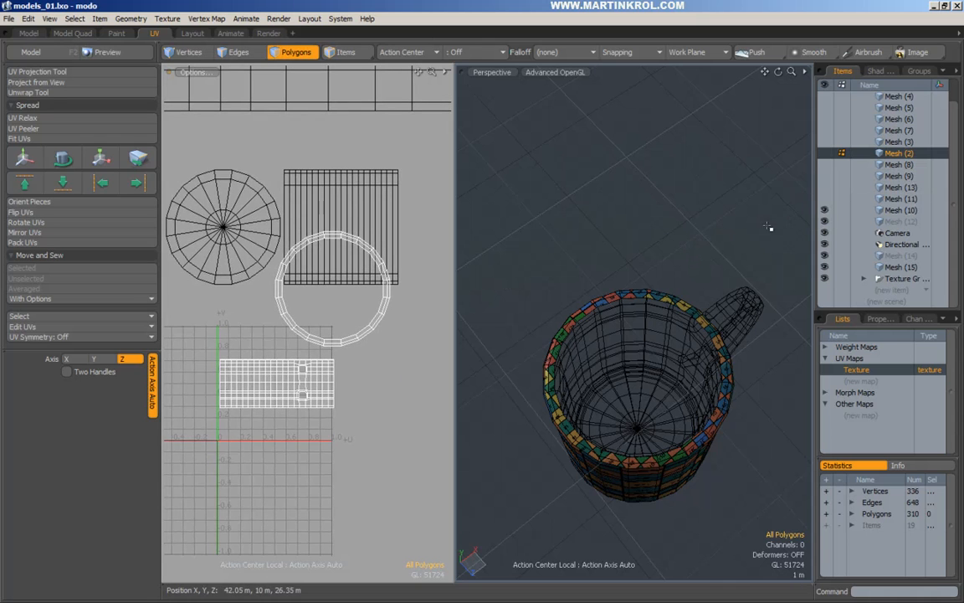
pyautogui.press('h')
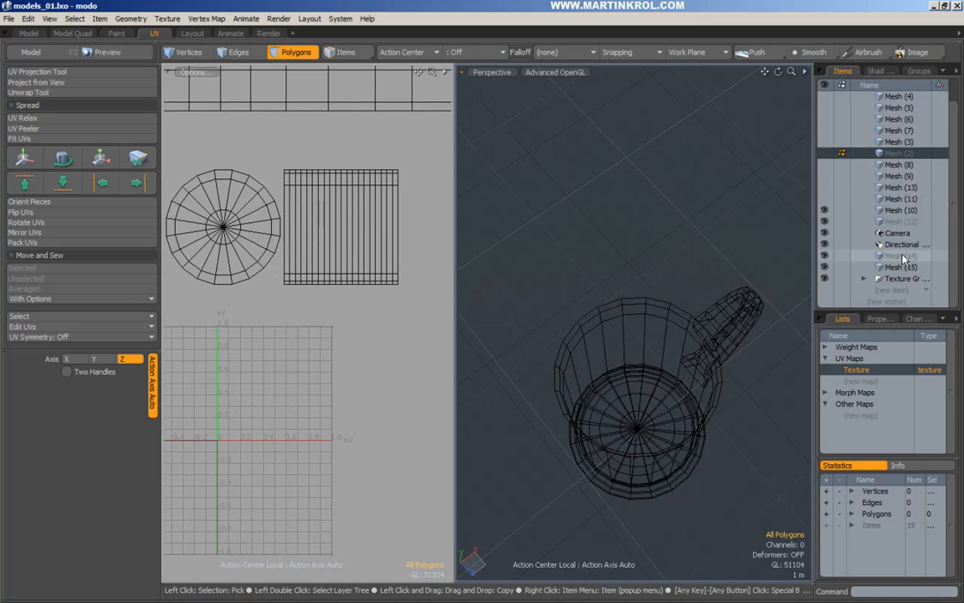
pyautogui.click(903, 268)
pyautogui.press('u')
pyautogui.click(716, 254)
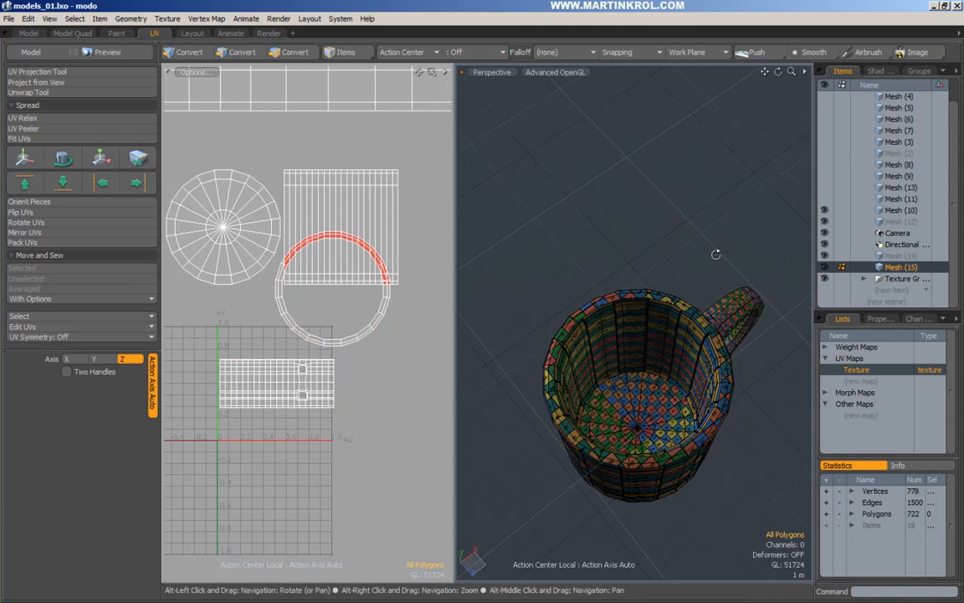
# Check the outer body's UV island against the combined mug and inspect the checker on the body and rim.
pyautogui.keyDown('alt'); pyautogui.moveTo(716, 254); pyautogui.dragTo(682, 209); pyautogui.keyUp('alt')
pyautogui.keyDown('ctrl'); pyautogui.keyDown('alt'); pyautogui.moveTo(358, 227); pyautogui.dragTo(250, 279); pyautogui.keyUp('alt'); pyautogui.keyUp('ctrl')
pyautogui.keyDown('ctrl'); pyautogui.keyDown('alt'); pyautogui.moveTo(310, 262); pyautogui.dragTo(369, 257); pyautogui.keyUp('alt'); pyautogui.keyUp('ctrl')
pyautogui.doubleClick(279, 319)
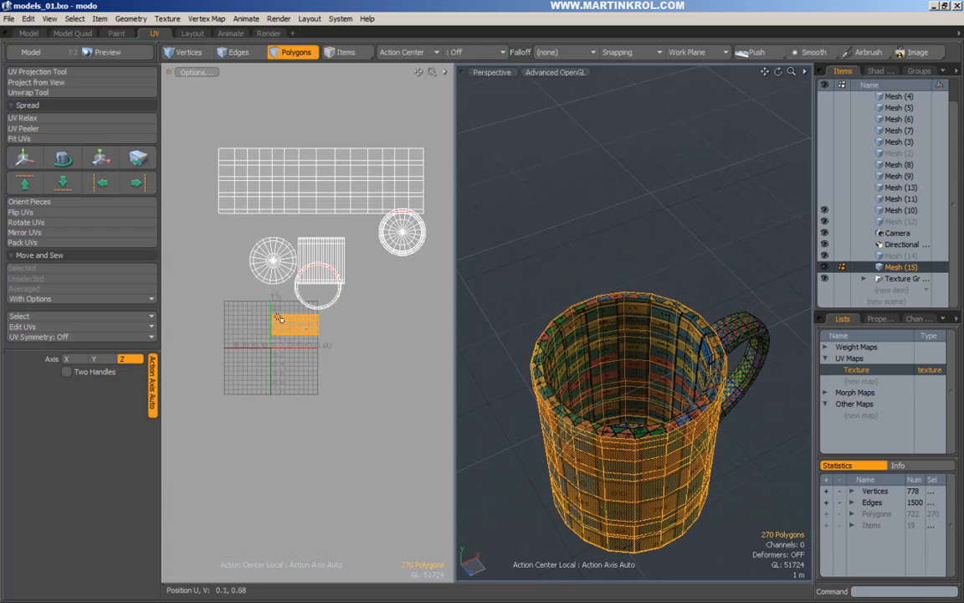
pyautogui.click(295, 329)
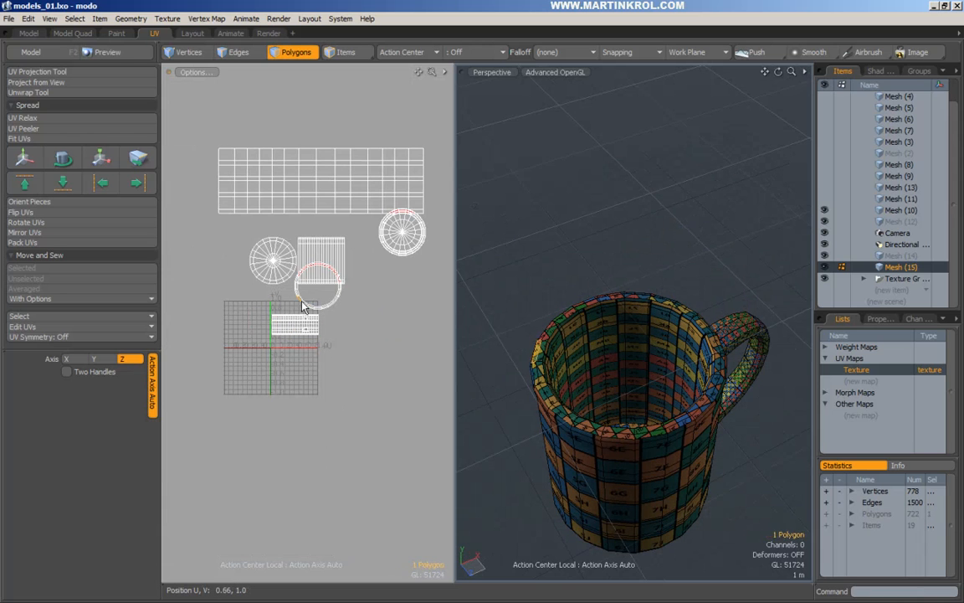
pyautogui.doubleClick(373, 159)
pyautogui.click(405, 371)
pyautogui.scroll(5, 514, 279)
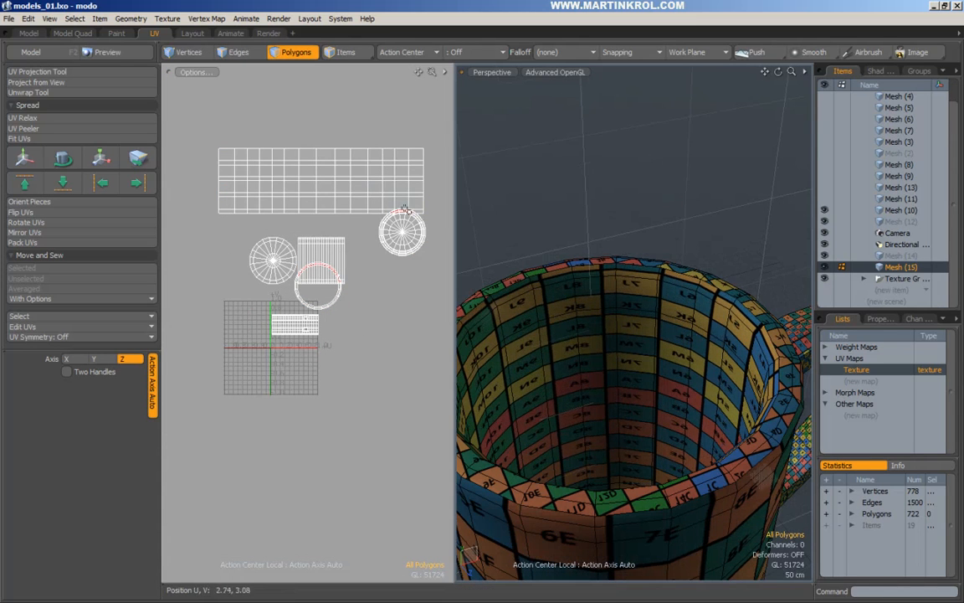
# Select the large rectangular UV island to check it against the handle, and compare the handle's checker size with the body's.
pyautogui.doubleClick(370, 175)
pyautogui.keyDown('alt'); pyautogui.moveTo(343, 195); pyautogui.dragTo(318, 227); pyautogui.keyUp('alt')
pyautogui.doubleClick(308, 221)
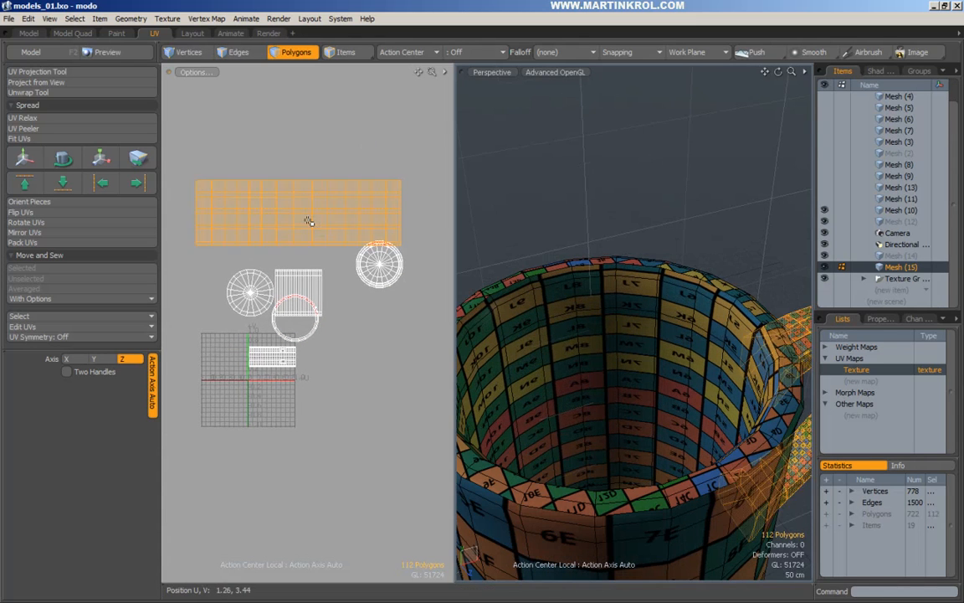
pyautogui.scroll(-1, 335, 222)
pyautogui.keyDown('alt'); pyautogui.moveTo(557, 243); pyautogui.dragTo(655, 296); pyautogui.keyUp('alt')
pyautogui.click(758, 224)
pyautogui.scroll(-1, 755, 275)
pyautogui.keyDown('alt'); pyautogui.moveTo(755, 275); pyautogui.dragTo(679, 283); pyautogui.keyUp('alt')
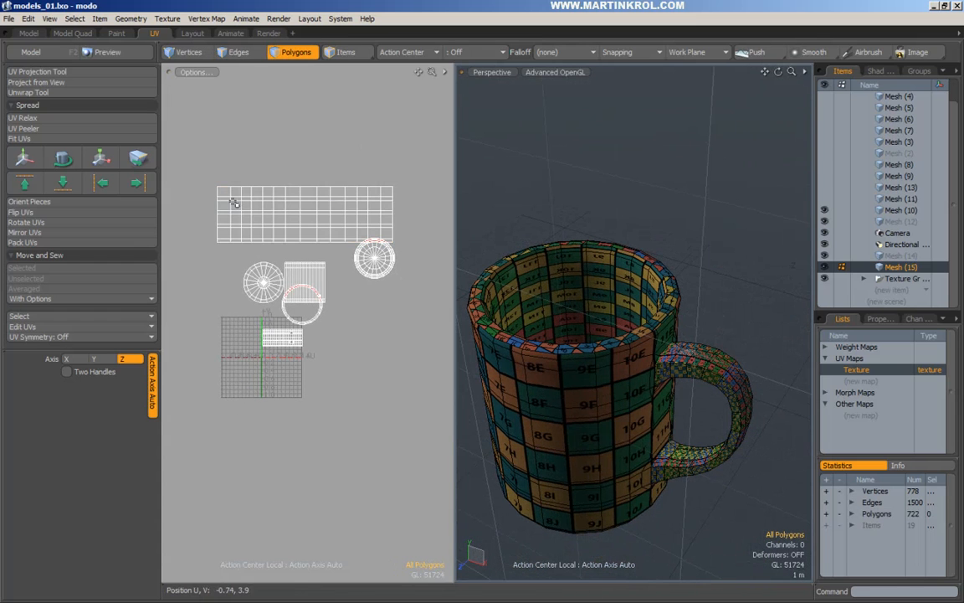
pyautogui.doubleClick(275, 223)
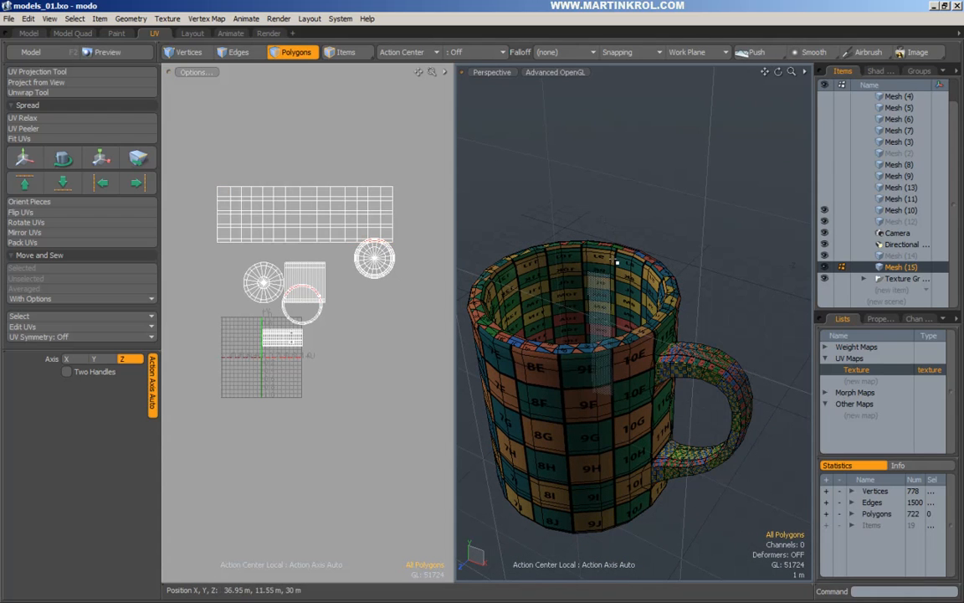
# Select the mug's connected surfaces in the 3D view to compare the body, rim and handle with their UV islands.
pyautogui.doubleClick(581, 400)
pyautogui.click(679, 157)
pyautogui.doubleClick(572, 273)
pyautogui.doubleClick(701, 369)
pyautogui.click(649, 328)
pyautogui.doubleClick(648, 329)
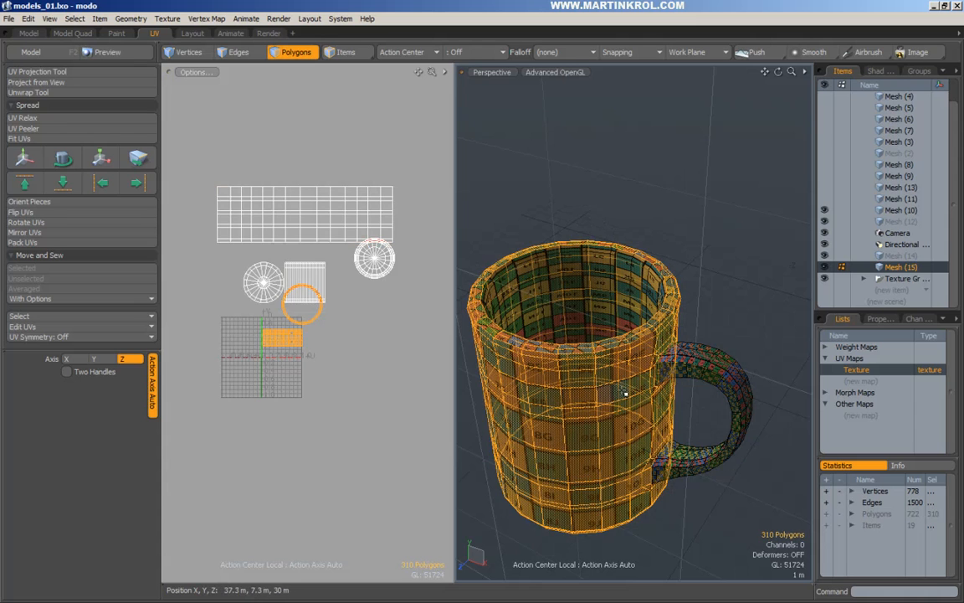
pyautogui.doubleClick(599, 297)
# Select the mug's inner floor to identify its circular UV island, and inspect the checker inside the mug.
pyautogui.moveTo(600, 288)
pyautogui.keyDown('alt'); pyautogui.mouseDown()
pyautogui.moveTo(573, 370)
pyautogui.moveTo(586, 302)
pyautogui.mouseUp(); pyautogui.keyUp('alt')
pyautogui.doubleClick(574, 369)
pyautogui.click(601, 163)
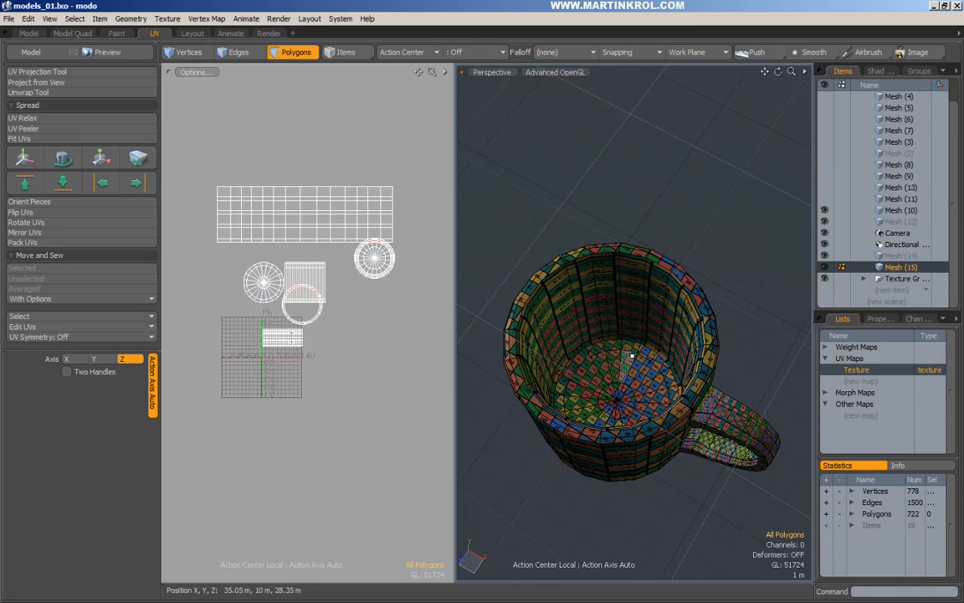
pyautogui.doubleClick(616, 369)
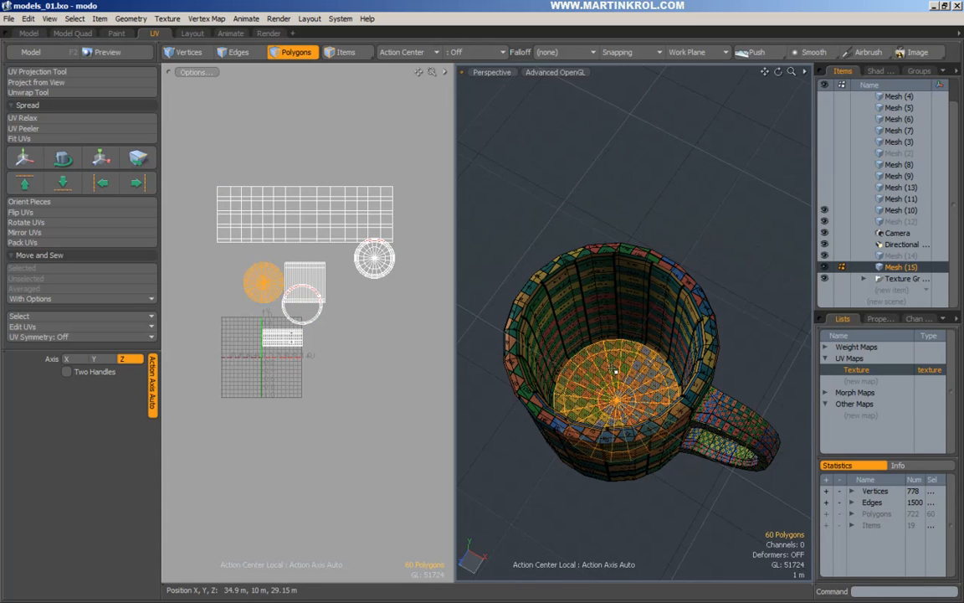
pyautogui.click(602, 167)
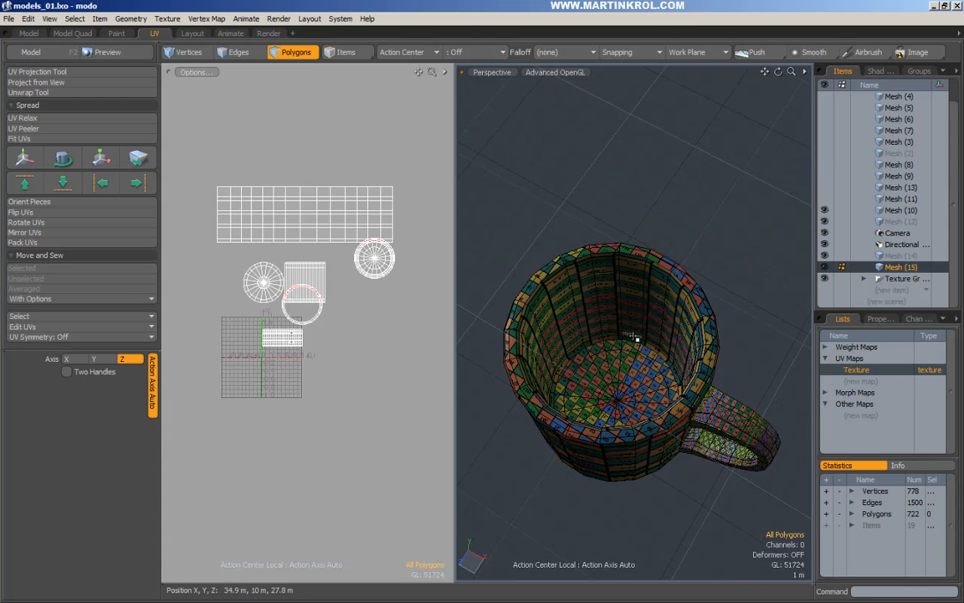
pyautogui.keyDown('ctrl'); pyautogui.keyDown('alt'); pyautogui.moveTo(606, 362); pyautogui.dragTo(593, 345); pyautogui.keyUp('alt'); pyautogui.keyUp('ctrl')
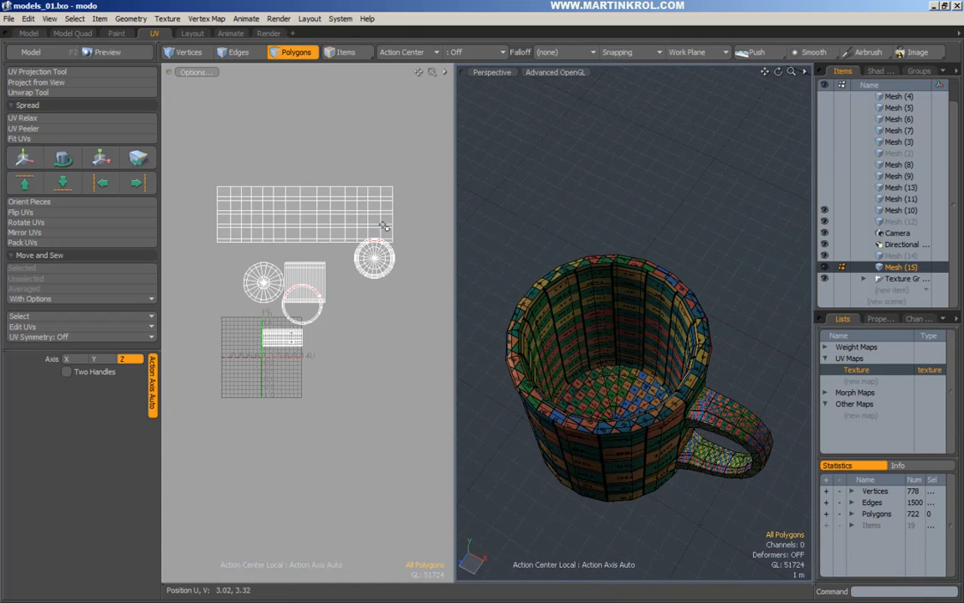
# Select the mug's inner wall polygons, undoing a stray lasso selection.
pyautogui.doubleClick(628, 310)
pyautogui.keyDown('alt'); pyautogui.moveTo(607, 338); pyautogui.dragTo(612, 311); pyautogui.keyUp('alt')
pyautogui.moveTo(619, 142); pyautogui.dragTo(667, 235, button='right')
pyautogui.hotkey('ctrl', 'z')
pyautogui.keyDown('alt'); pyautogui.moveTo(337, 261); pyautogui.dragTo(349, 301); pyautogui.keyUp('alt')
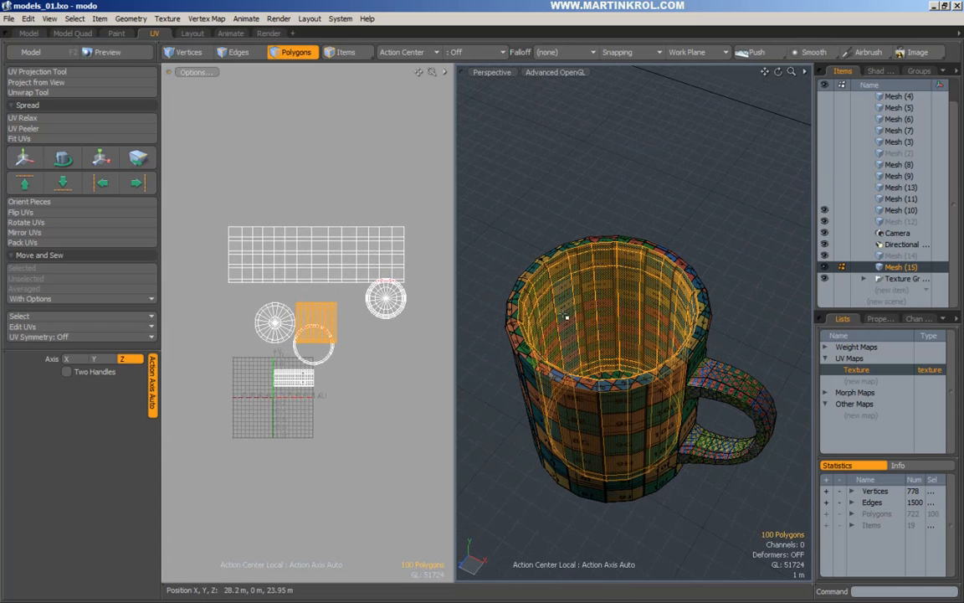
# Stretch the inner wall's UV island horizontally to about 250% so its checker squares look even.
pyautogui.keyDown('alt'); pyautogui.moveTo(290, 342); pyautogui.dragTo(352, 341, button='right'); pyautogui.keyUp('alt')
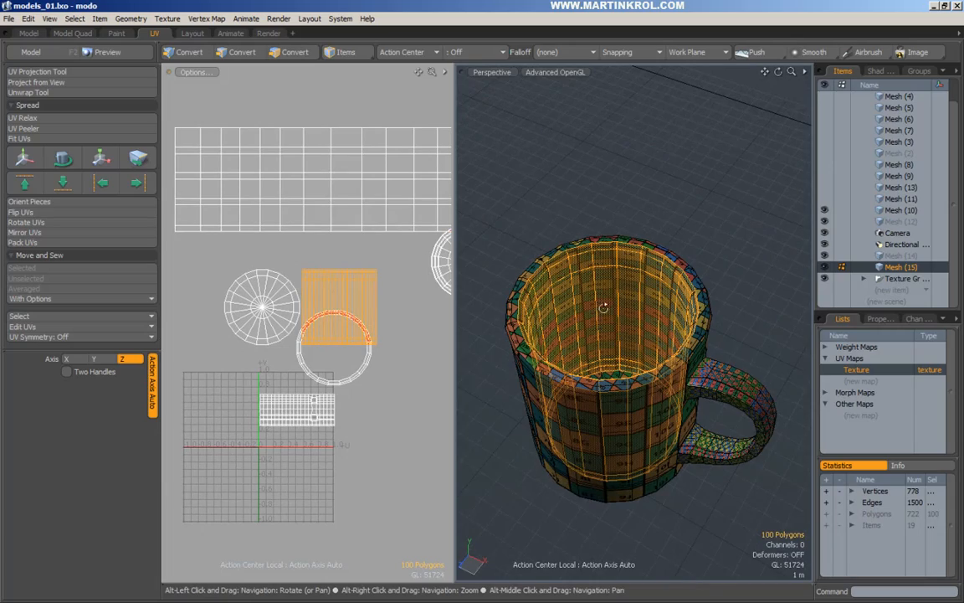
pyautogui.keyDown('alt'); pyautogui.moveTo(603, 307); pyautogui.dragTo(607, 289, button='right'); pyautogui.keyUp('alt')
pyautogui.keyDown('alt'); pyautogui.moveTo(606, 289); pyautogui.dragTo(636, 310); pyautogui.keyUp('alt')
pyautogui.press('y')
pyautogui.keyDown('alt'); pyautogui.moveTo(351, 321); pyautogui.dragTo(395, 308); pyautogui.keyUp('alt')
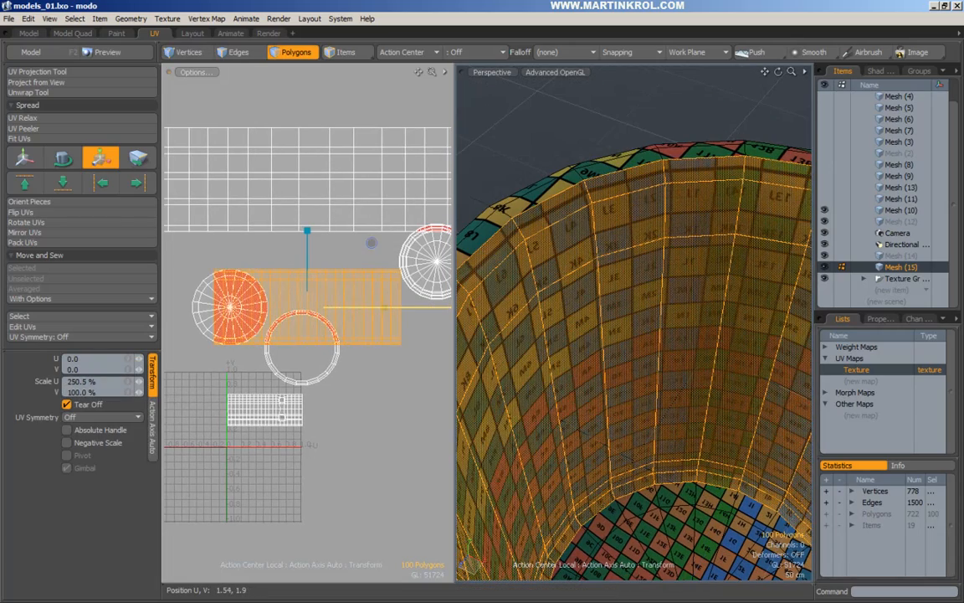
pyautogui.press('q')
pyautogui.press('y')
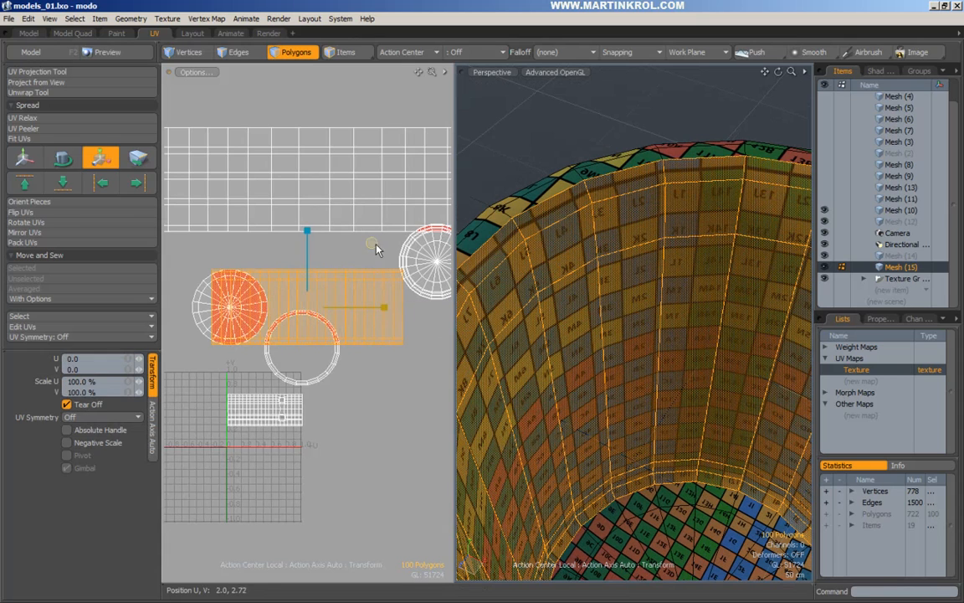
# Try to mirror the inner wall's UV island by scaling it inwards past its centre, with and without Tear Off.
pyautogui.moveTo(375, 244); pyautogui.dragTo(318, 284)
pyautogui.hotkey('ctrl', 'z')
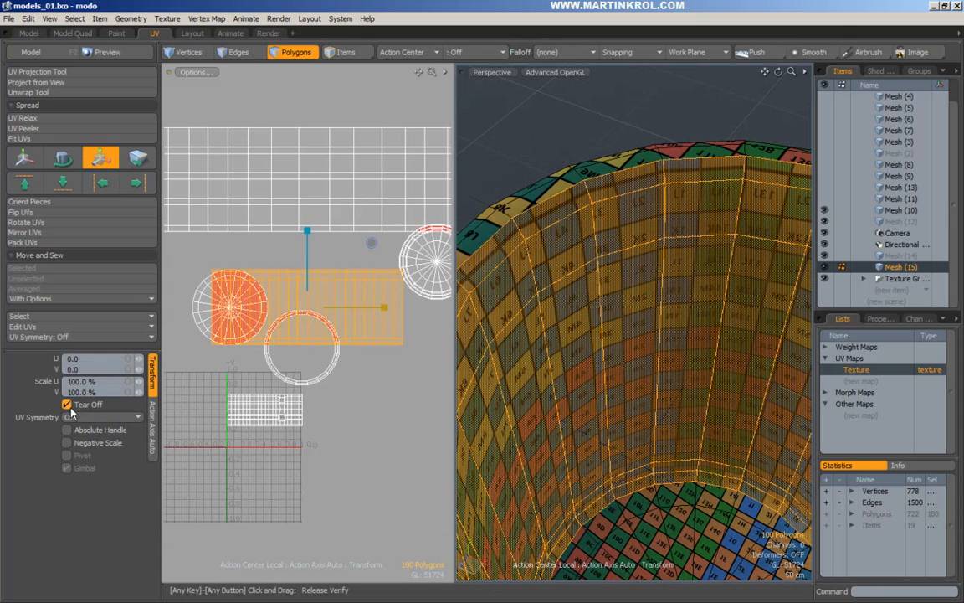
pyautogui.hotkey('ctrl', 'y')
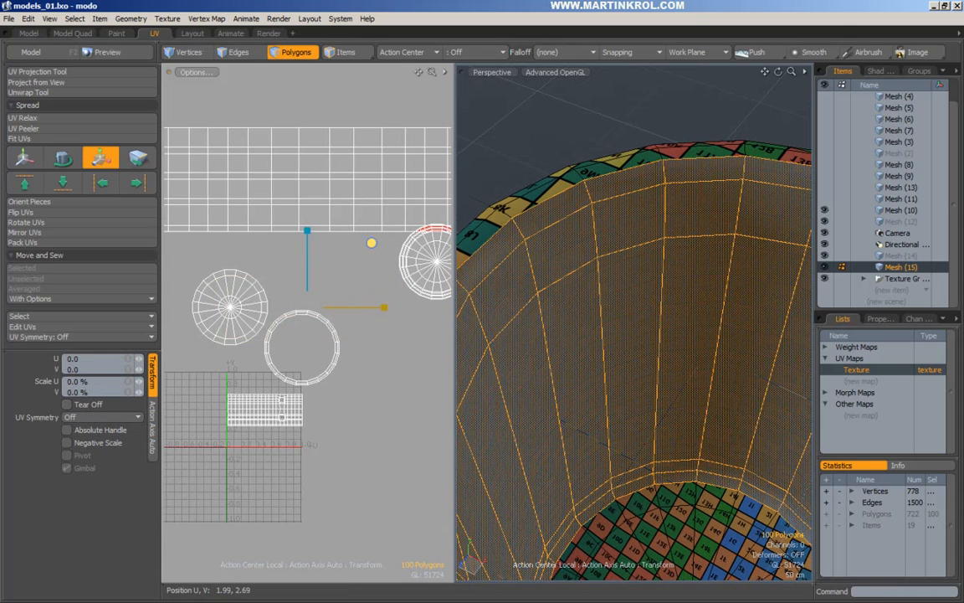
pyautogui.hotkey('ctrl', 'z')
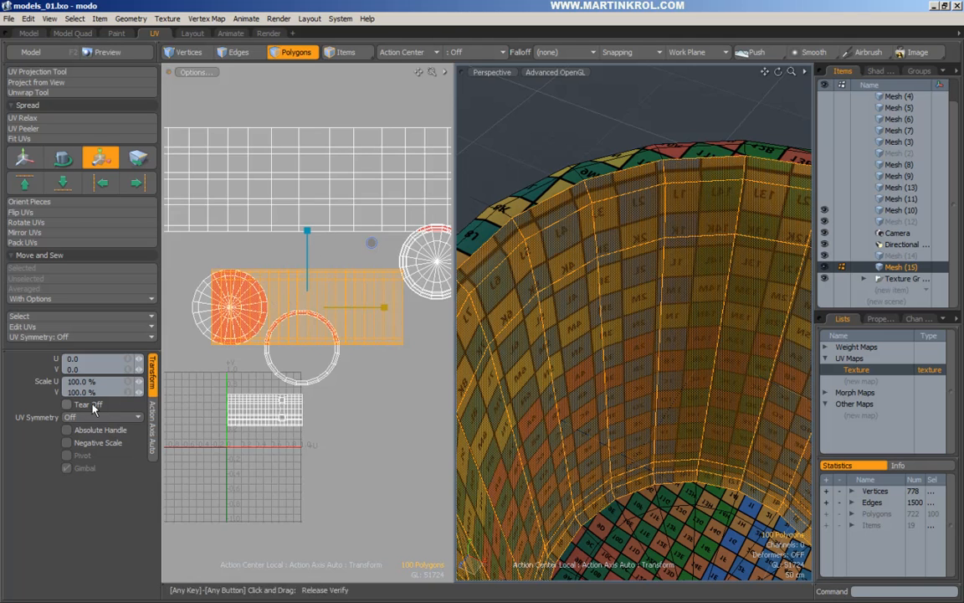
# Enable Negative Scale, mirror the inner wall's UV island horizontally, and place it above the large rectangular island.
pyautogui.click(66, 442)
pyautogui.moveTo(370, 244); pyautogui.dragTo(250, 244)
pyautogui.hotkey('ctrl', 'z')
pyautogui.moveTo(379, 305); pyautogui.dragTo(222, 307)
pyautogui.scroll(-3, 309, 334)
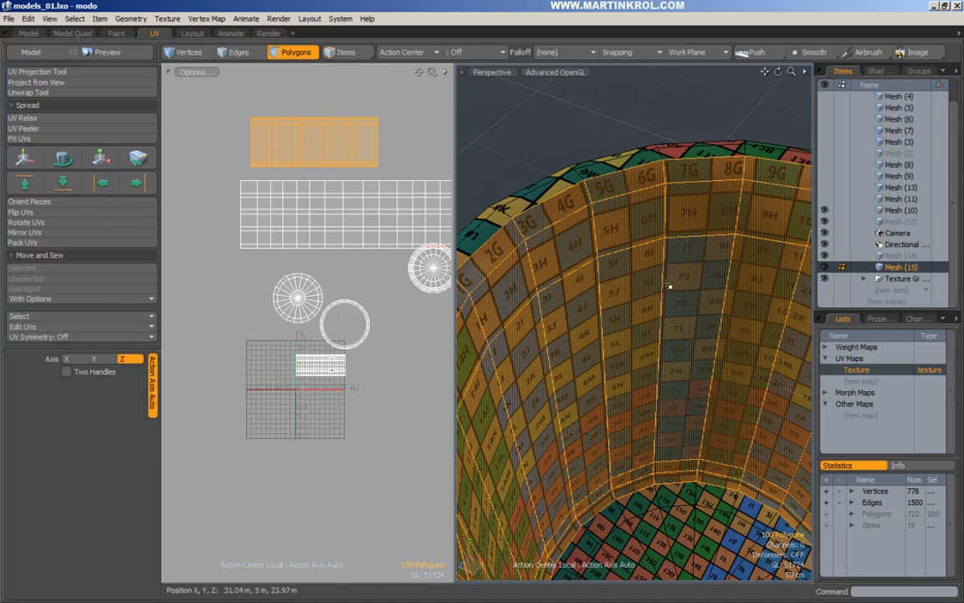
pyautogui.press('Escape')
# Examine the checker lettering on the mug's outer body and around the handle for mirrored text.
pyautogui.keyDown('ctrl'); pyautogui.keyDown('alt'); pyautogui.moveTo(728, 315); pyautogui.dragTo(596, 297); pyautogui.keyUp('alt'); pyautogui.keyUp('ctrl')
pyautogui.keyDown('alt'); pyautogui.moveTo(669, 286); pyautogui.dragTo(686, 217); pyautogui.keyUp('alt')
pyautogui.keyDown('alt'); pyautogui.moveTo(696, 172); pyautogui.dragTo(532, 290); pyautogui.keyUp('alt')
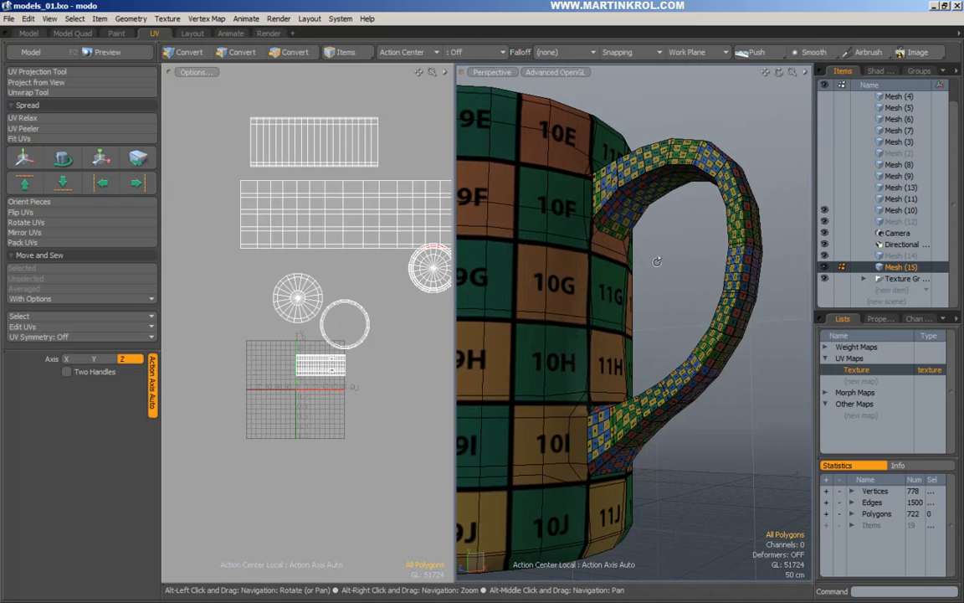
pyautogui.keyDown('alt'); pyautogui.moveTo(677, 246); pyautogui.dragTo(695, 251, button='middle'); pyautogui.keyUp('alt')
pyautogui.keyDown('alt'); pyautogui.moveTo(695, 252); pyautogui.dragTo(745, 249, button='right'); pyautogui.keyUp('alt')
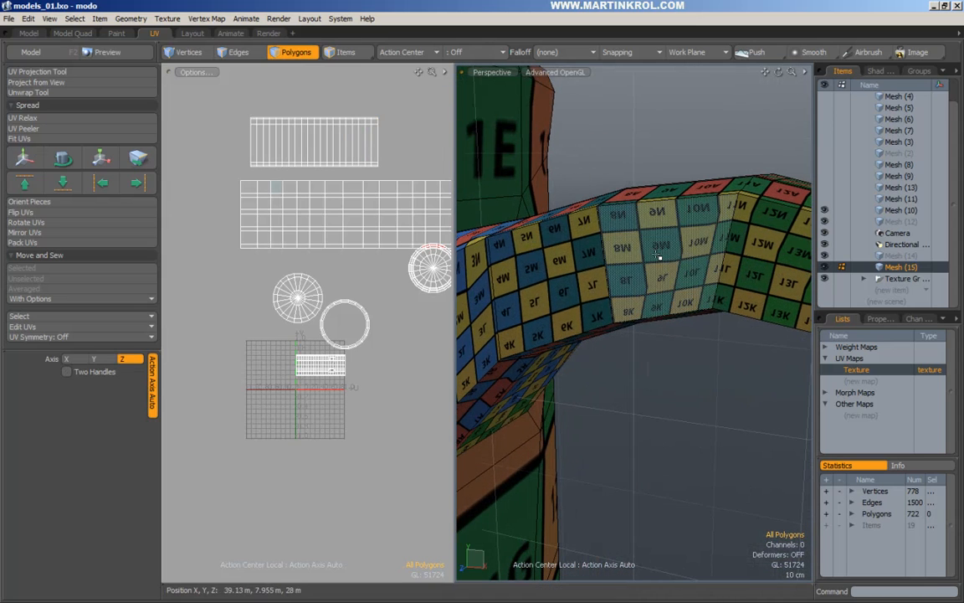
pyautogui.keyDown('alt'); pyautogui.moveTo(666, 294); pyautogui.dragTo(606, 337); pyautogui.keyUp('alt')
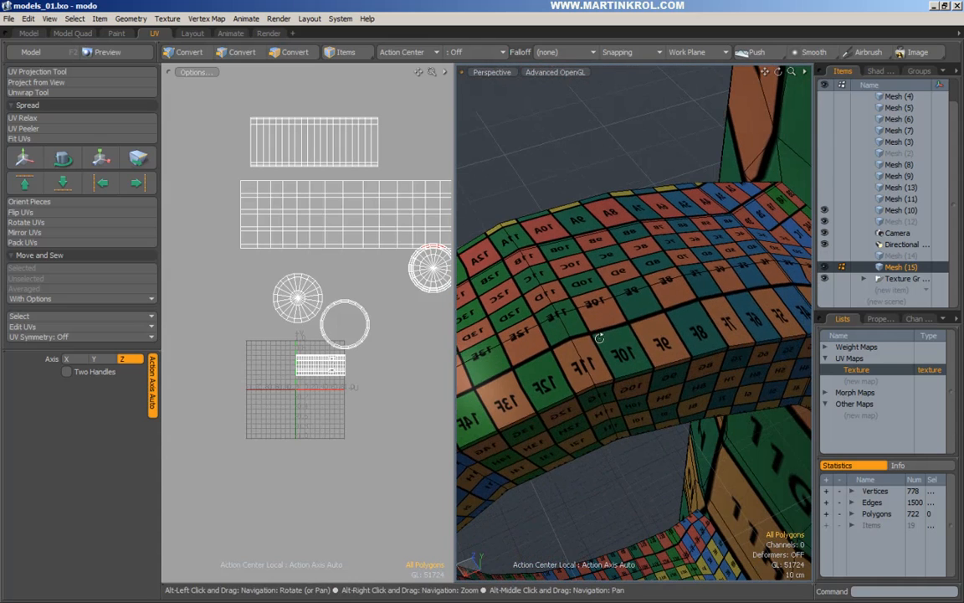
# Select the handle's large rectangular UV island and mirror it horizontally with a negative U scale, undoing the uniform and vertical attempts.
pyautogui.keyDown('alt'); pyautogui.moveTo(356, 297); pyautogui.dragTo(283, 327); pyautogui.keyUp('alt')
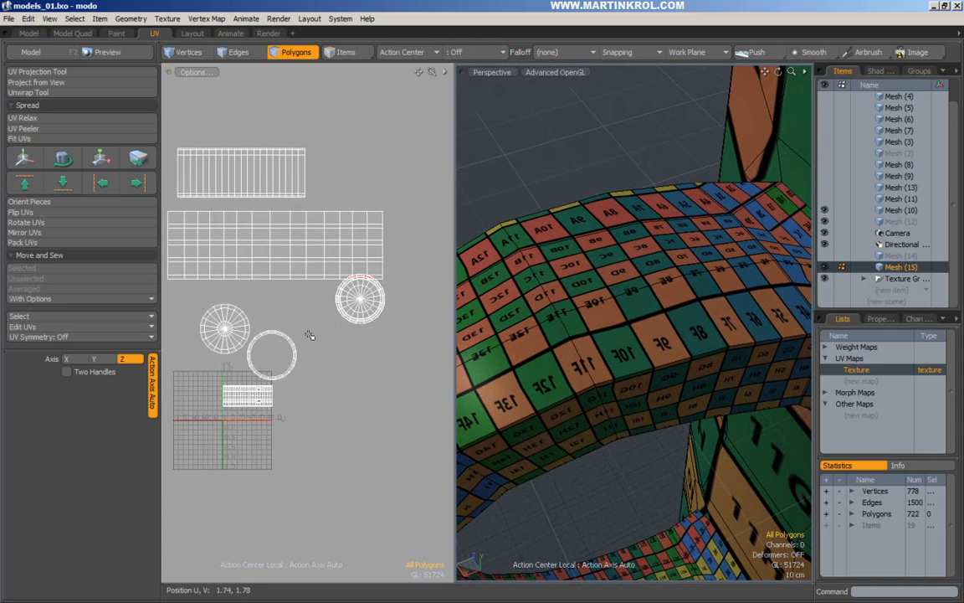
pyautogui.doubleClick(268, 169)
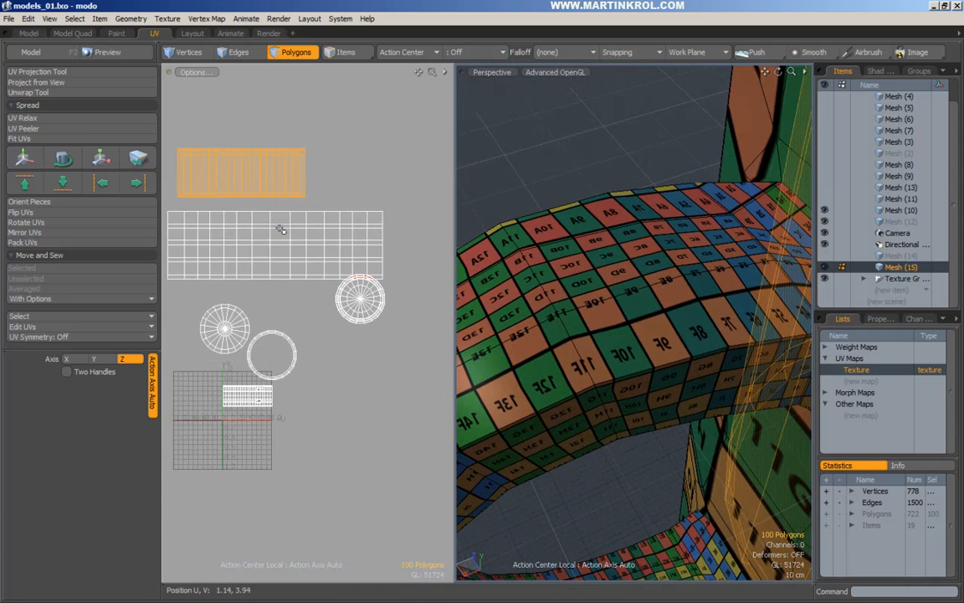
pyautogui.doubleClick(280, 226)
pyautogui.scroll(-2, 312, 239)
pyautogui.keyDown('alt'); pyautogui.moveTo(522, 318); pyautogui.dragTo(553, 277); pyautogui.keyUp('alt')
pyautogui.press('r')
pyautogui.keyDown('alt'); pyautogui.moveTo(308, 237); pyautogui.dragTo(355, 260); pyautogui.keyUp('alt')
pyautogui.press('y')
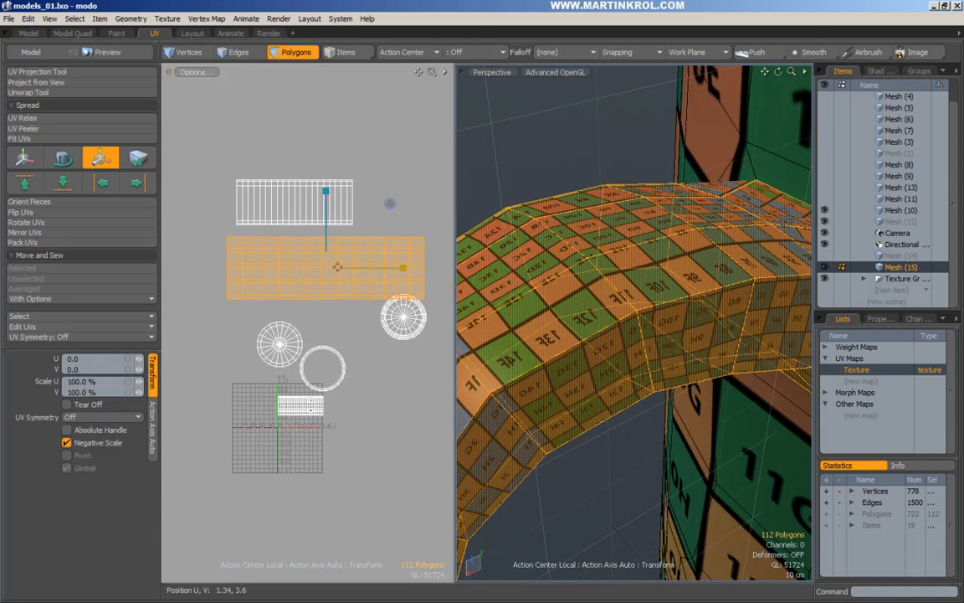
pyautogui.moveTo(387, 211); pyautogui.dragTo(390, 204)
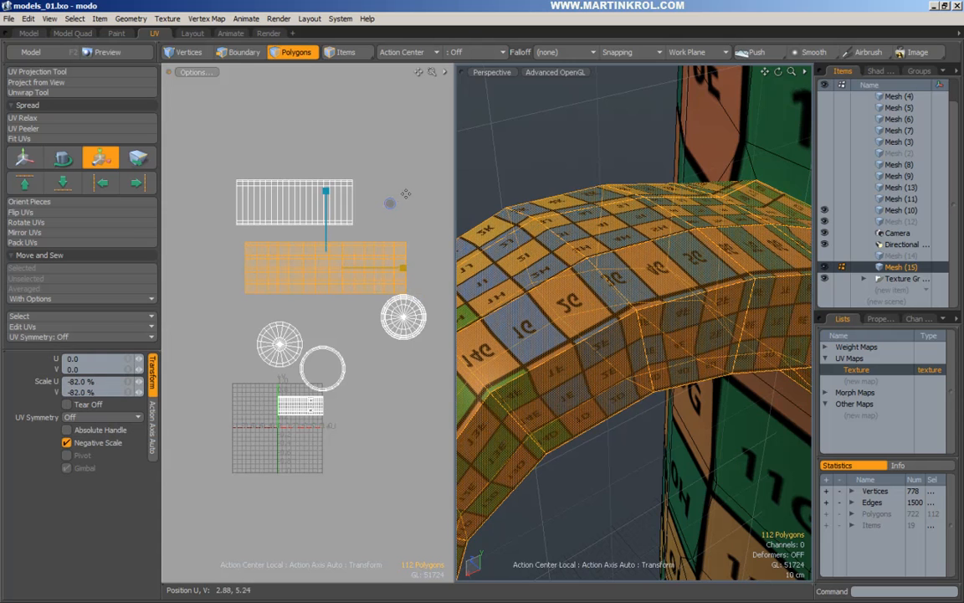
pyautogui.hotkey('ctrl', 'z')
pyautogui.moveTo(329, 207); pyautogui.dragTo(326, 326)
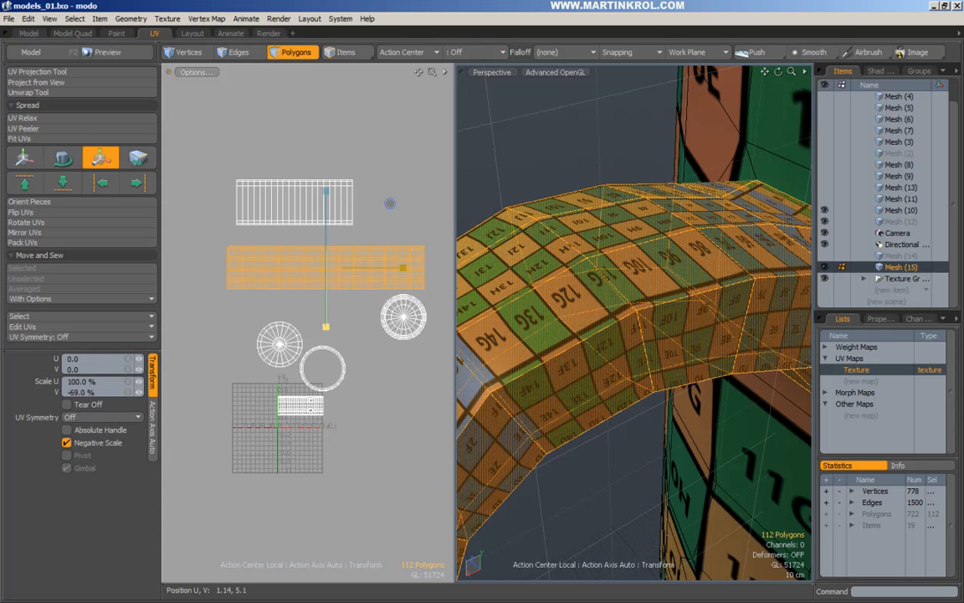
pyautogui.hotkey('ctrl', 'z')
pyautogui.moveTo(400, 268); pyautogui.dragTo(233, 268)
pyautogui.press('space')
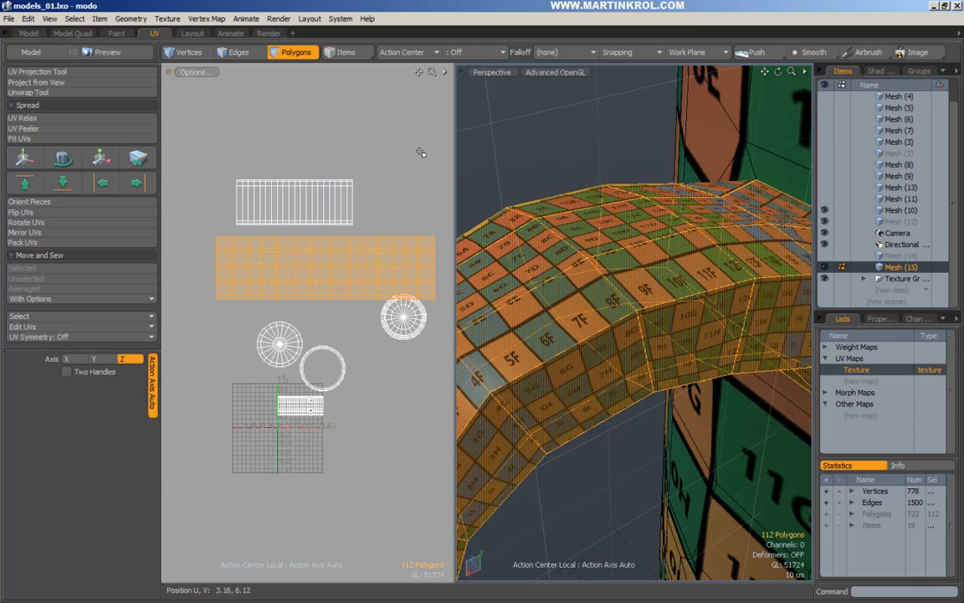
# Turn on subdivision smoothing for the mug and inspect the mirrored checker lettering along the handle.
pyautogui.click(527, 204)
pyautogui.press('Tab')
pyautogui.keyDown('alt'); pyautogui.moveTo(551, 211); pyautogui.dragTo(636, 251); pyautogui.keyUp('alt')
pyautogui.keyDown('alt'); pyautogui.moveTo(636, 251); pyautogui.dragTo(604, 257, button='right'); pyautogui.keyUp('alt')
pyautogui.press('Tab')
pyautogui.press('Tab')
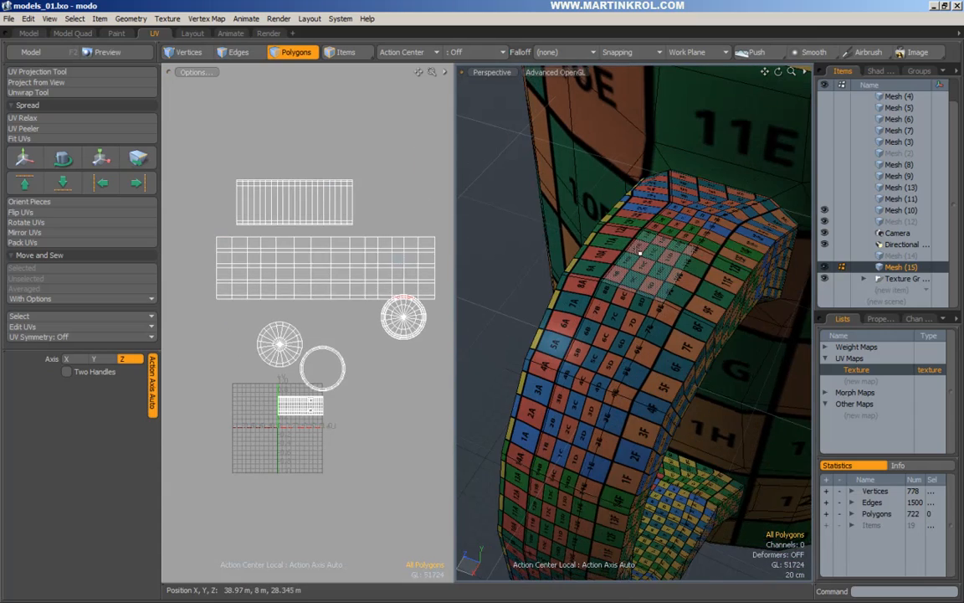
pyautogui.keyDown('alt'); pyautogui.moveTo(684, 269); pyautogui.dragTo(627, 251); pyautogui.keyUp('alt')
pyautogui.keyDown('alt'); pyautogui.moveTo(628, 251); pyautogui.dragTo(610, 247, button='right'); pyautogui.keyUp('alt')
pyautogui.keyDown('alt'); pyautogui.moveTo(609, 248); pyautogui.dragTo(584, 162); pyautogui.keyUp('alt')
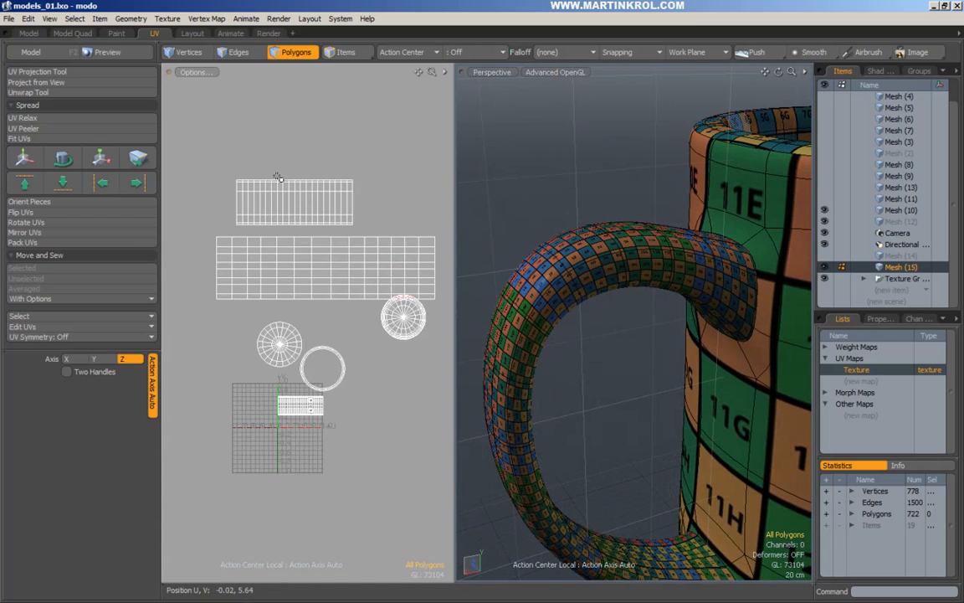
# Pack all of the mug's UV islands into the UV tile using Pack and Stretch with 50% gaps.
pyautogui.click(59, 243)
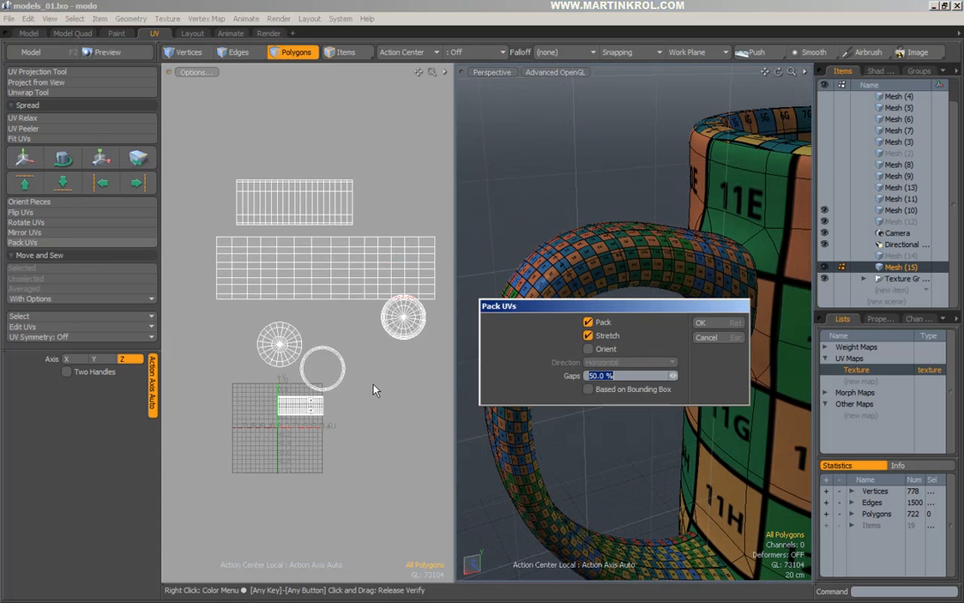
pyautogui.click(709, 319)
pyautogui.keyDown('alt'); pyautogui.moveTo(311, 411); pyautogui.dragTo(420, 400, button='right'); pyautogui.keyUp('alt')
# Select the mug's inner floor and mirror its circular UV island vertically, with V scaled to about -101%.
pyautogui.keyDown('alt'); pyautogui.moveTo(694, 342); pyautogui.dragTo(624, 357, button='right'); pyautogui.keyUp('alt')
pyautogui.keyDown('alt'); pyautogui.moveTo(624, 357); pyautogui.dragTo(646, 367); pyautogui.keyUp('alt')
pyautogui.press(']')
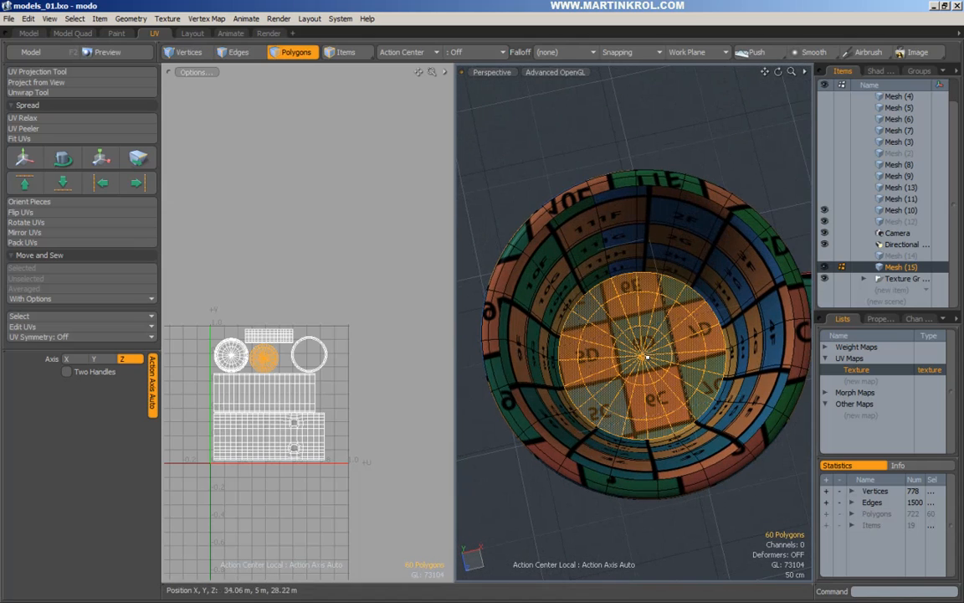
pyautogui.keyDown('alt'); pyautogui.moveTo(266, 362); pyautogui.dragTo(304, 365, button='right'); pyautogui.keyUp('alt')
pyautogui.keyDown('alt'); pyautogui.moveTo(307, 362); pyautogui.dragTo(249, 365); pyautogui.keyUp('alt')
pyautogui.press('r')
pyautogui.moveTo(399, 303); pyautogui.dragTo(277, 302)
pyautogui.hotkey('ctrl', 'z')
pyautogui.moveTo(332, 289); pyautogui.dragTo(332, 450)
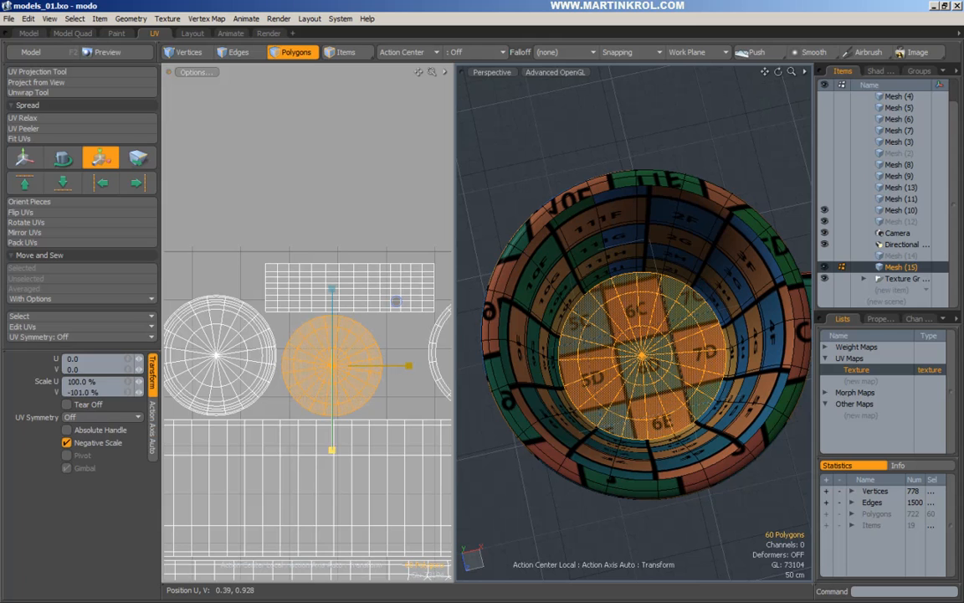
pyautogui.press('Escape')
pyautogui.press('Escape')
# Repack the mug's UV islands and check the checker texture on the inside, outer body and handle.
pyautogui.click(42, 243)
pyautogui.click(733, 325)
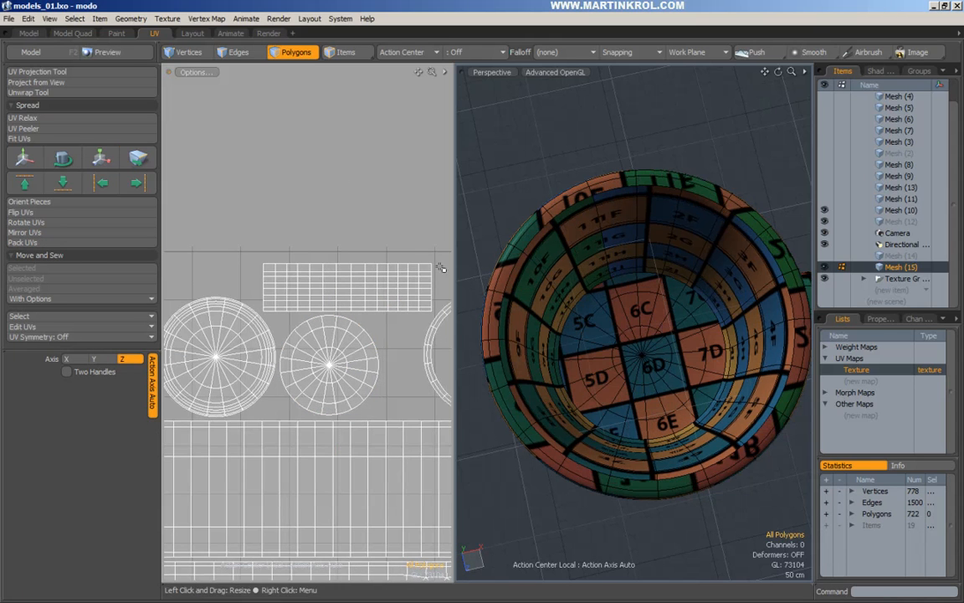
pyautogui.scroll(-3, 609, 296)
pyautogui.keyDown('alt'); pyautogui.moveTo(609, 297); pyautogui.dragTo(715, 199); pyautogui.keyUp('alt')
pyautogui.doubleClick(647, 285)
pyautogui.doubleClick(624, 373)
pyautogui.click(721, 191)
pyautogui.keyDown('alt'); pyautogui.moveTo(333, 304); pyautogui.dragTo(209, 366, button='right'); pyautogui.keyUp('alt')
pyautogui.keyDown('alt'); pyautogui.moveTo(210, 365); pyautogui.dragTo(172, 364); pyautogui.keyUp('alt')
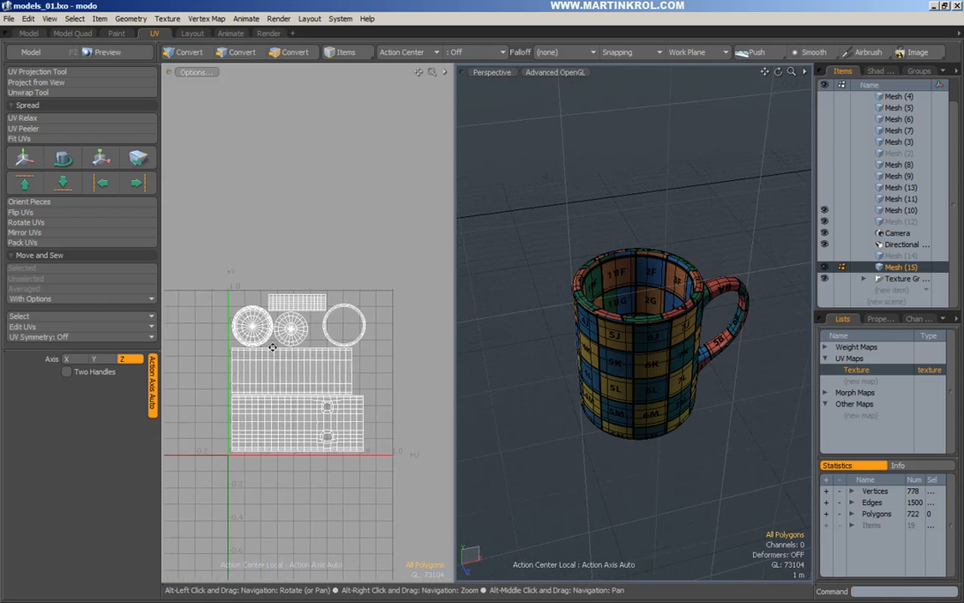
# Select all of the mug's polygons and merge their coincident vertices in the Model layout at a distance of 0 m.
pyautogui.moveTo(705, 159); pyautogui.dragTo(434, 486)
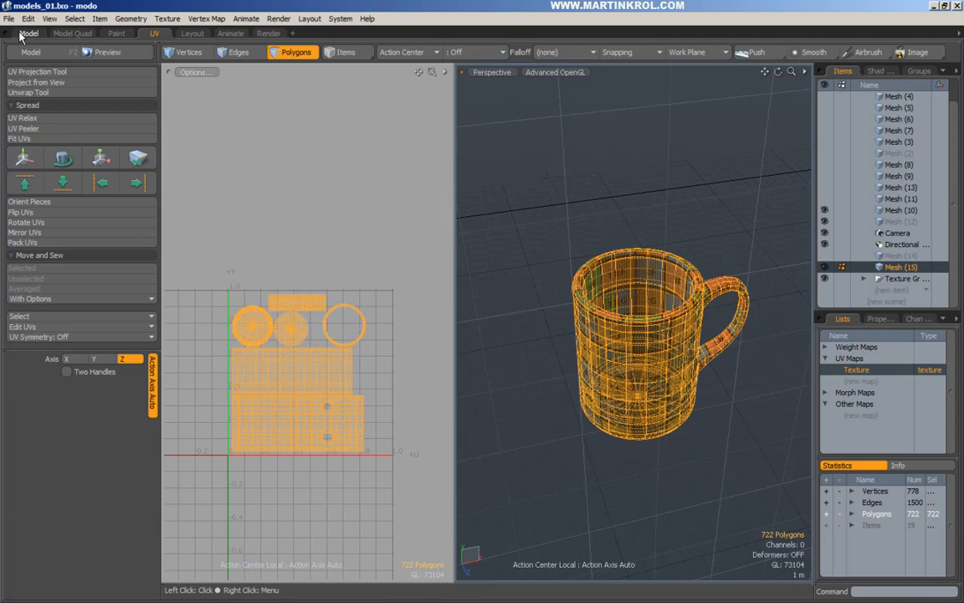
pyautogui.click(38, 50)
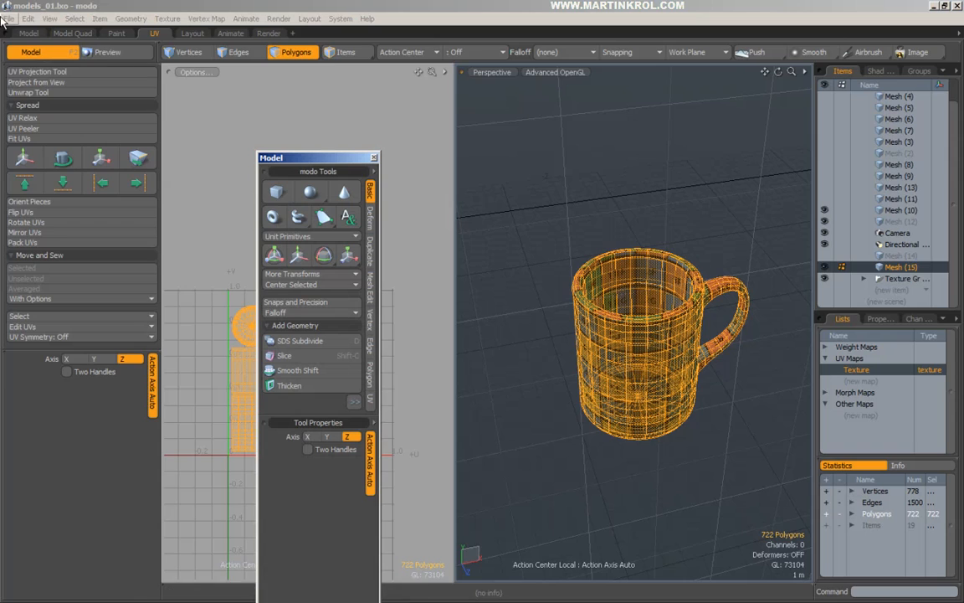
pyautogui.click(30, 33)
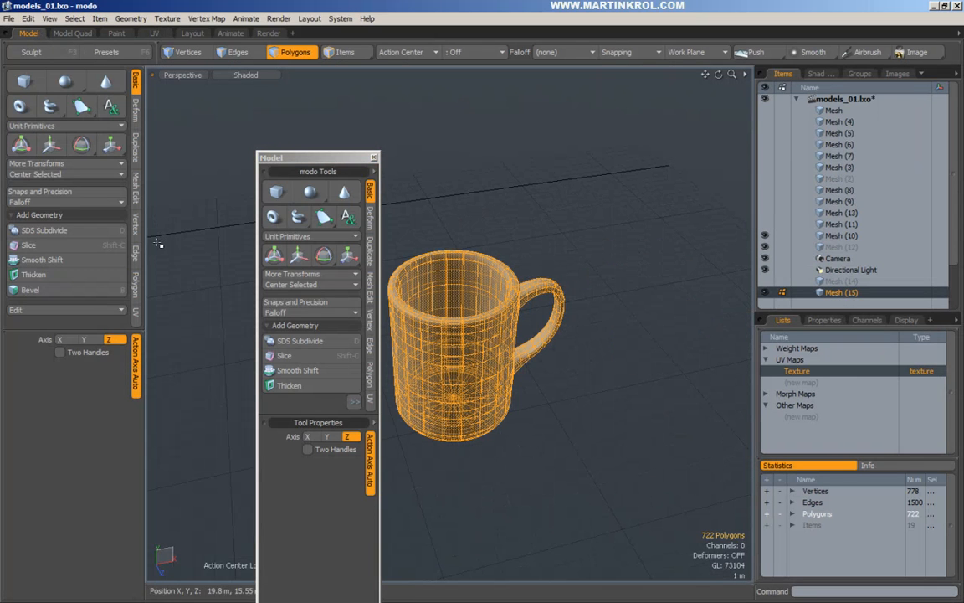
pyautogui.click(135, 228)
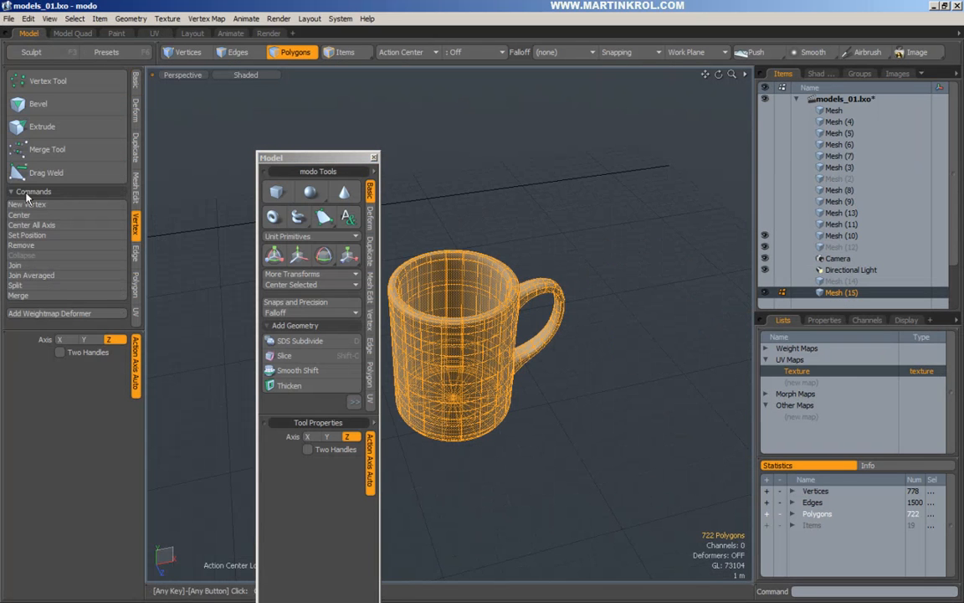
pyautogui.click(47, 150)
pyautogui.moveTo(487, 172); pyautogui.dragTo(567, 196)
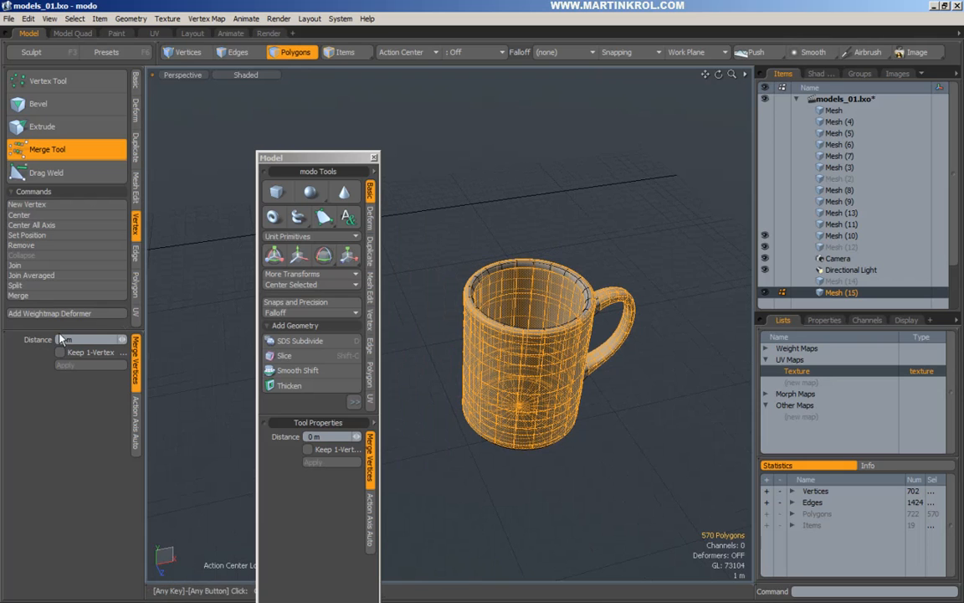
pyautogui.keyDown('ctrl'); pyautogui.keyDown('alt'); pyautogui.moveTo(436, 337); pyautogui.dragTo(536, 338); pyautogui.keyUp('alt'); pyautogui.keyUp('ctrl')
pyautogui.press('space')
pyautogui.click(630, 257)
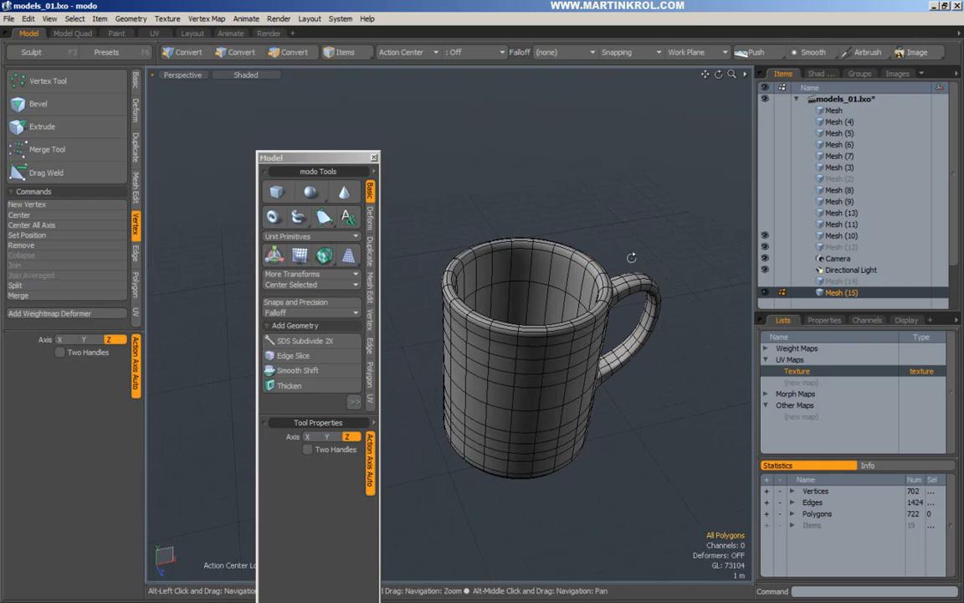
# Set the 3D view to Advanced OpenGL shading and select the mug's connected surfaces to check the merged mesh.
pyautogui.keyDown('alt'); pyautogui.moveTo(630, 256); pyautogui.dragTo(608, 216); pyautogui.keyUp('alt')
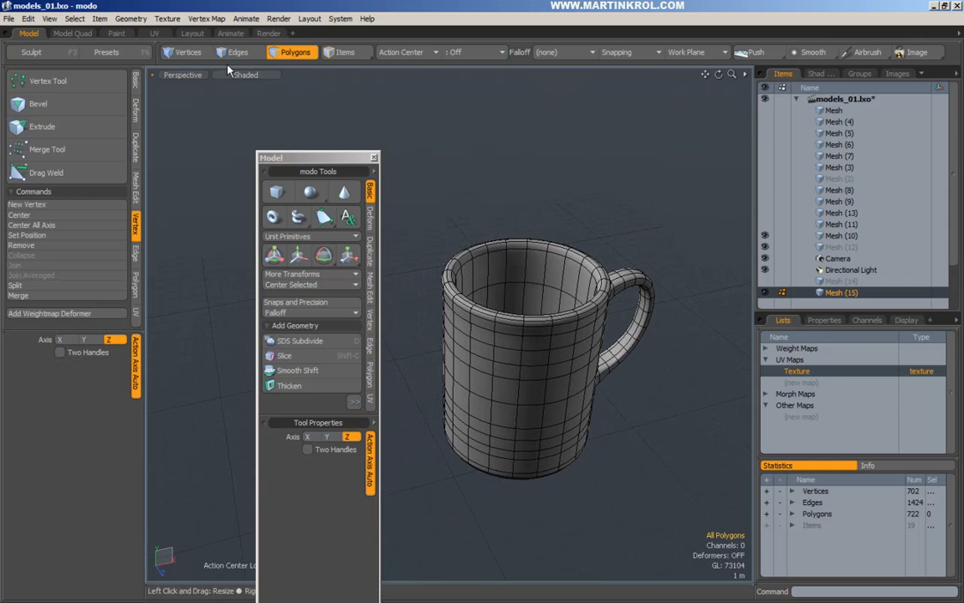
pyautogui.click(228, 70)
pyautogui.click(221, 121)
pyautogui.keyDown('alt'); pyautogui.moveTo(592, 225); pyautogui.dragTo(577, 227); pyautogui.keyUp('alt')
pyautogui.doubleClick(534, 261)
pyautogui.moveTo(536, 154); pyautogui.dragTo(574, 213)
pyautogui.doubleClick(562, 269)
pyautogui.moveTo(535, 167); pyautogui.dragTo(555, 237)
pyautogui.doubleClick(509, 268)
pyautogui.moveTo(619, 193); pyautogui.dragTo(674, 252)
pyautogui.moveTo(670, 251)
pyautogui.keyDown('alt'); pyautogui.mouseDown()
pyautogui.moveTo(465, 271)
pyautogui.moveTo(569, 445)
pyautogui.moveTo(650, 260)
pyautogui.moveTo(674, 263)
pyautogui.mouseUp(); pyautogui.keyUp('alt')
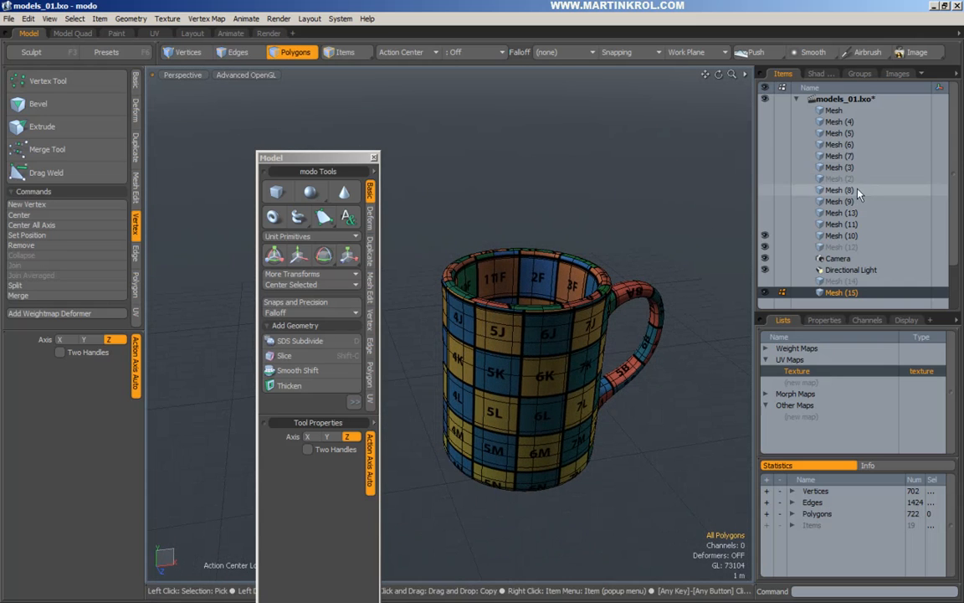
# Switch from the mug to the wrench model, Mesh (8), and view it at an angle.
pyautogui.press('ctrl')
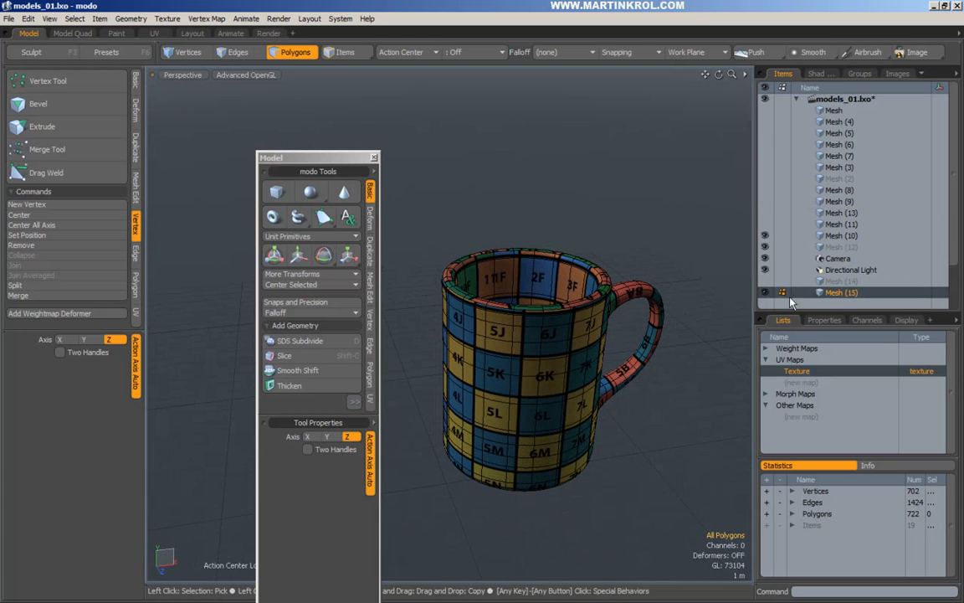
pyautogui.keyDown('ctrl'); pyautogui.click(847, 293); pyautogui.keyUp('ctrl')
pyautogui.click(841, 178)
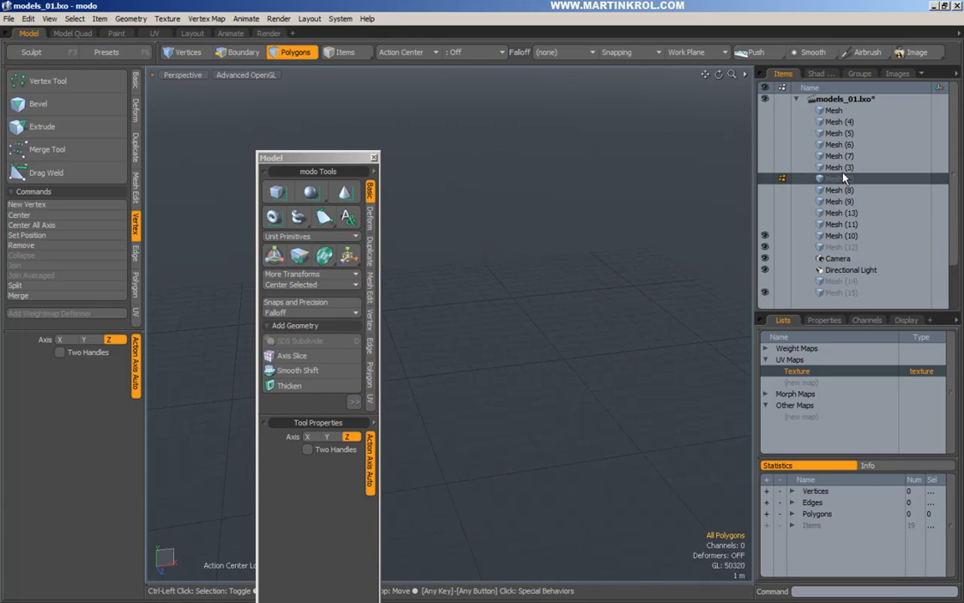
pyautogui.click(843, 191)
pyautogui.keyDown('alt'); pyautogui.moveTo(619, 219); pyautogui.dragTo(552, 201); pyautogui.keyUp('alt')
pyautogui.moveTo(552, 200); pyautogui.dragTo(513, 187)
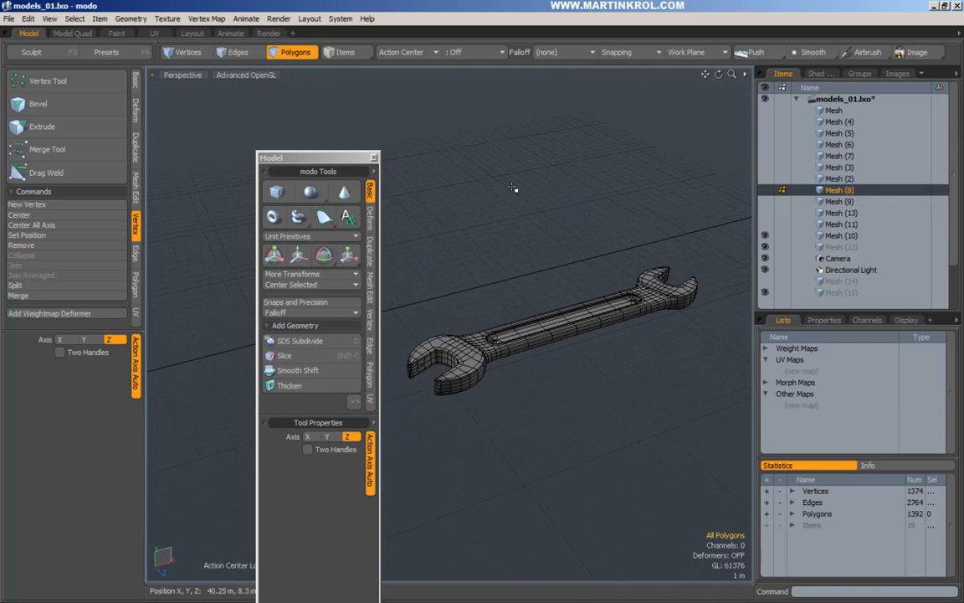